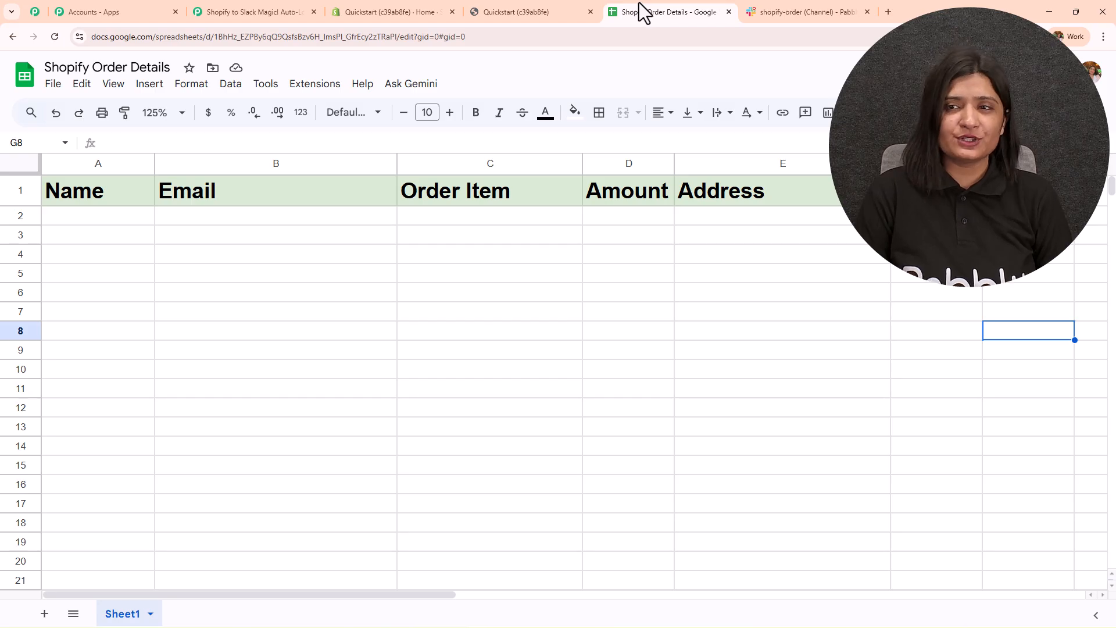
# - Glance at the shopify-order Slack channel, then bring up the store's Chair product page
pyautogui.click(810, 3)
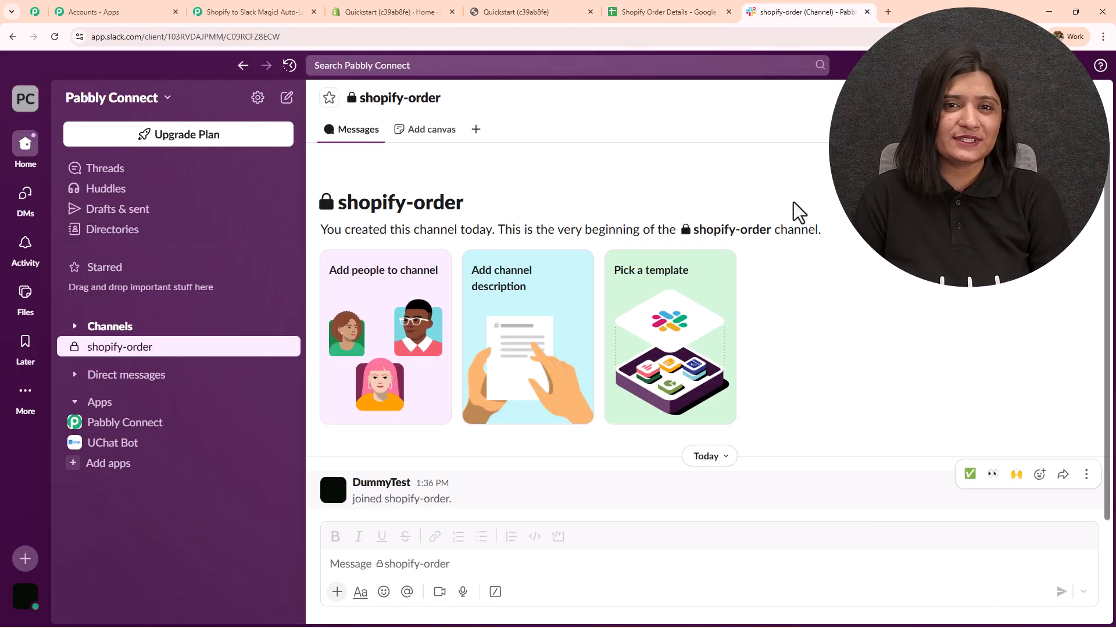
pyautogui.click(520, 10)
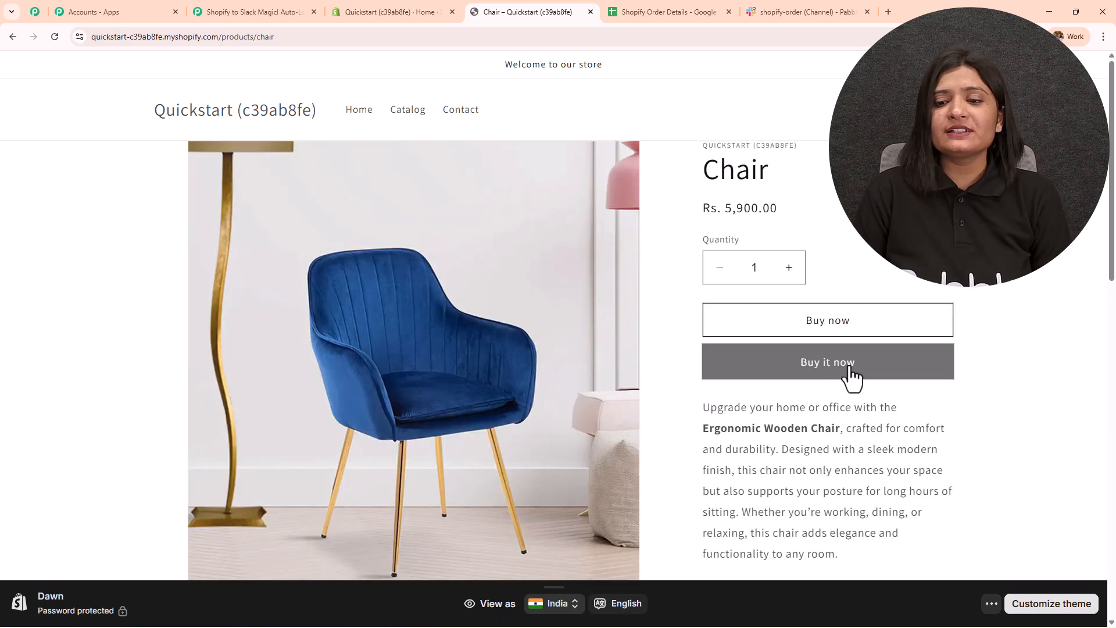
# - Buy the Chair right away and enter the customer's email and first and last name
pyautogui.click(851, 369)
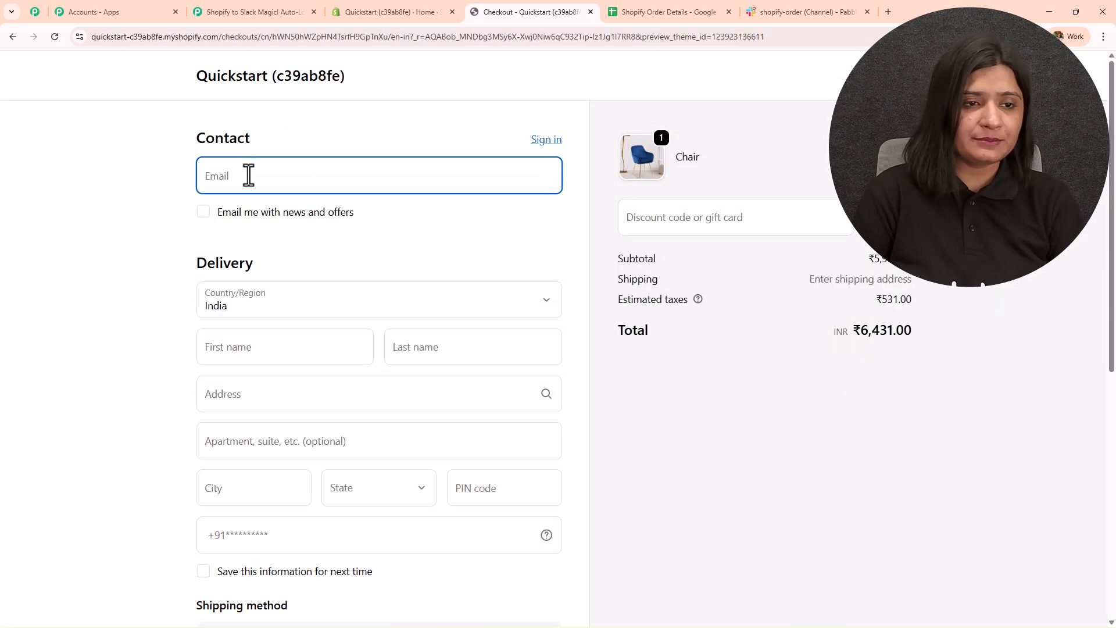
pyautogui.click(249, 175)
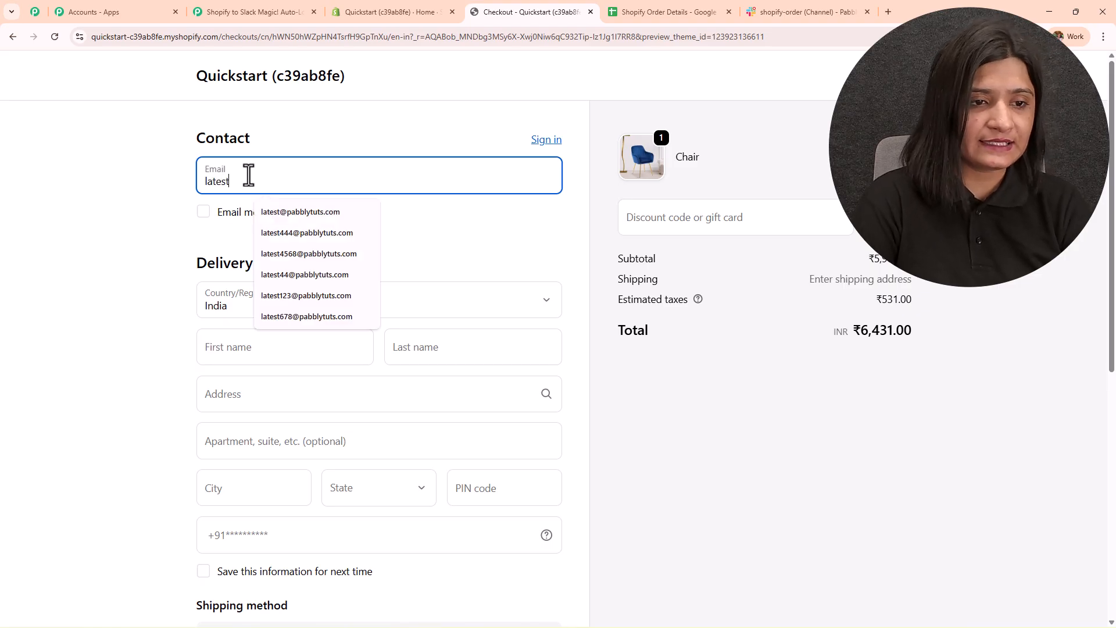
pyautogui.write('latest@')
pyautogui.click(301, 211)
pyautogui.click(274, 354)
pyautogui.write('KLa')
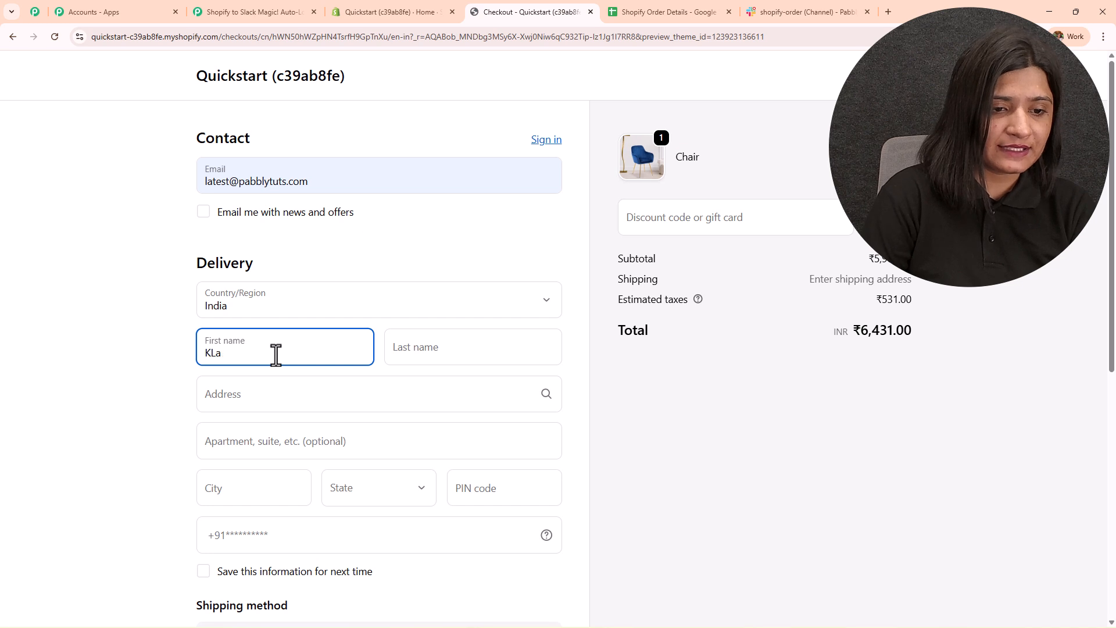
pyautogui.write('teLatest')
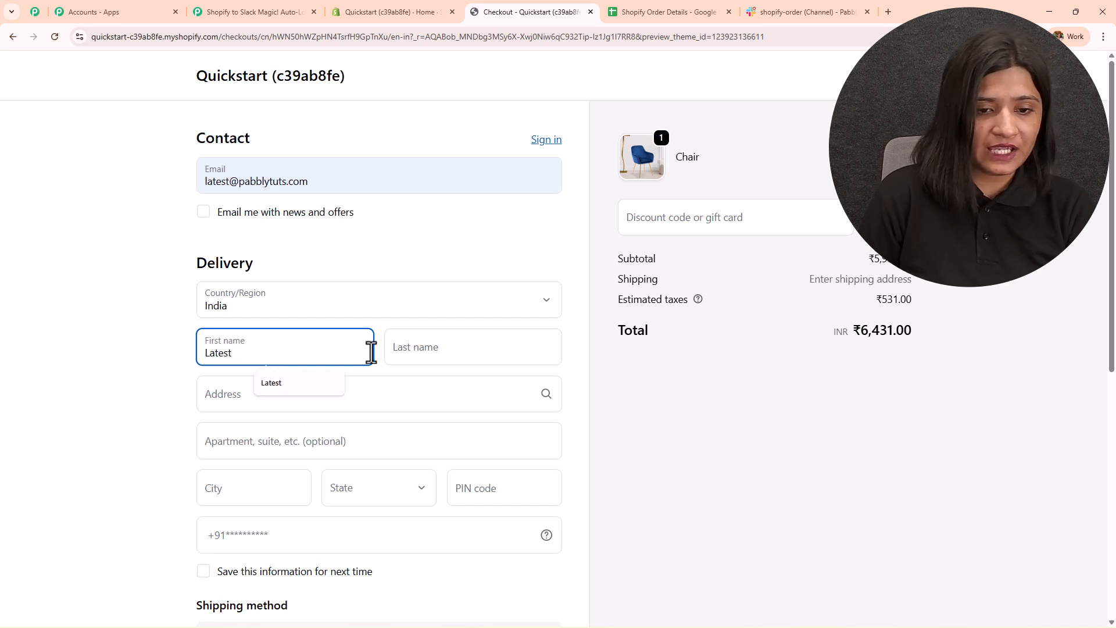
pyautogui.click(411, 351)
pyautogui.write('Lead')
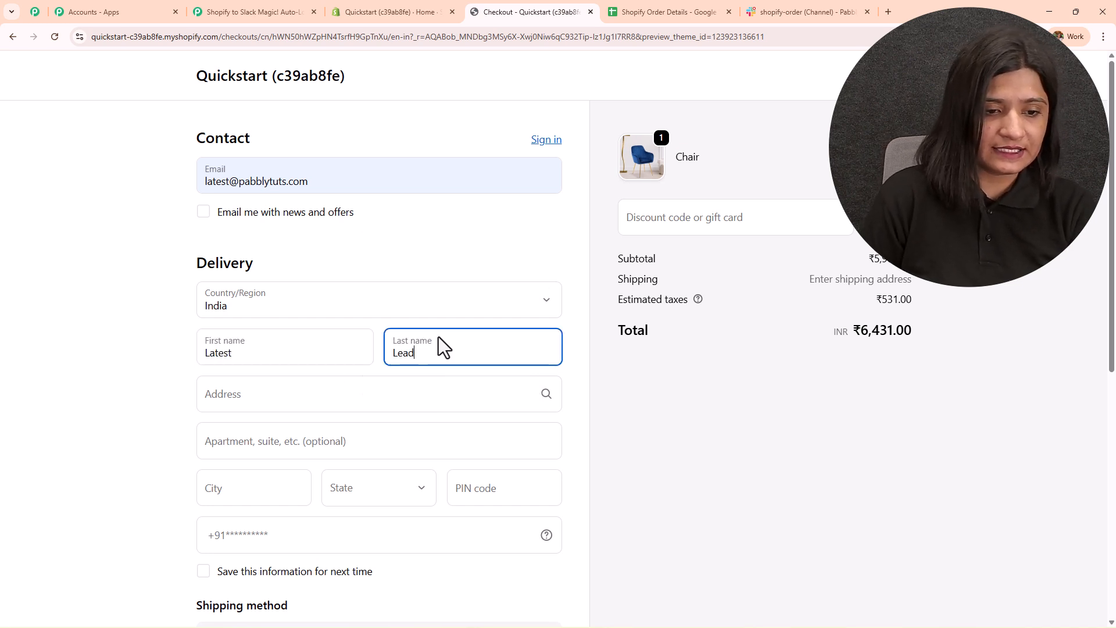
# - Fill in the customer's delivery address, state, PIN code and phone number
pyautogui.click(309, 400)
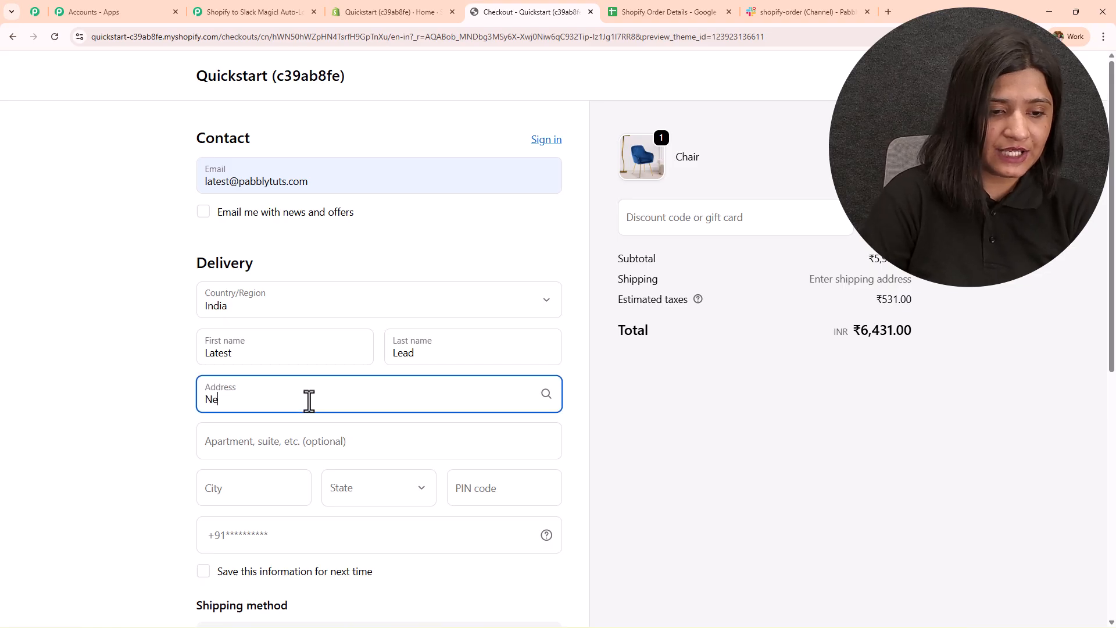
pyautogui.write('New Street')
pyautogui.scroll(-3, 309, 326)
pyautogui.click(308, 252)
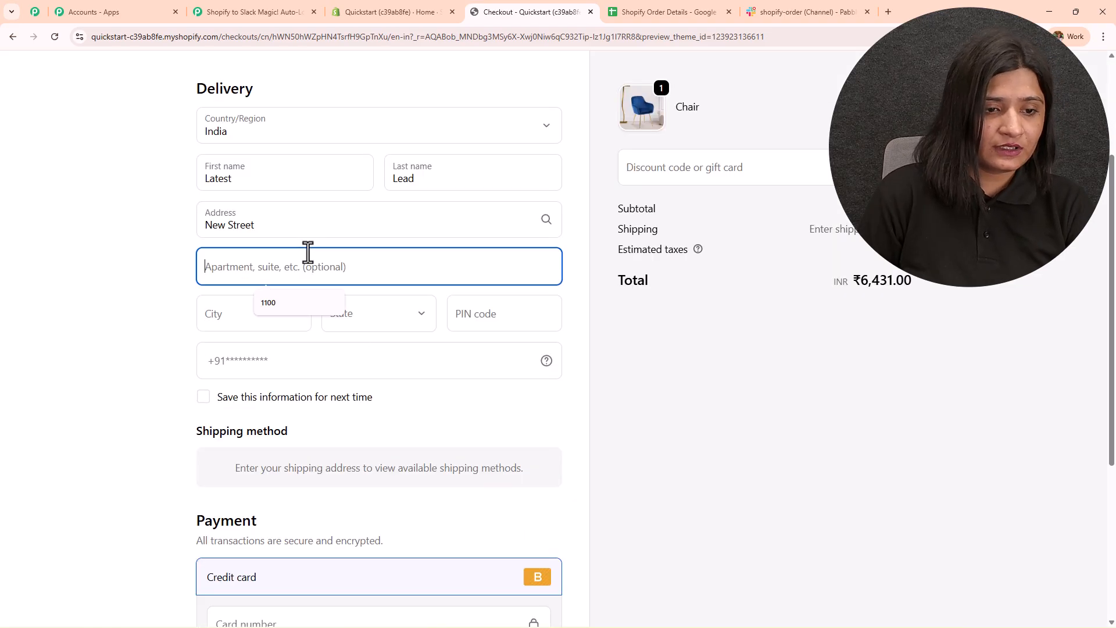
pyautogui.write('102')
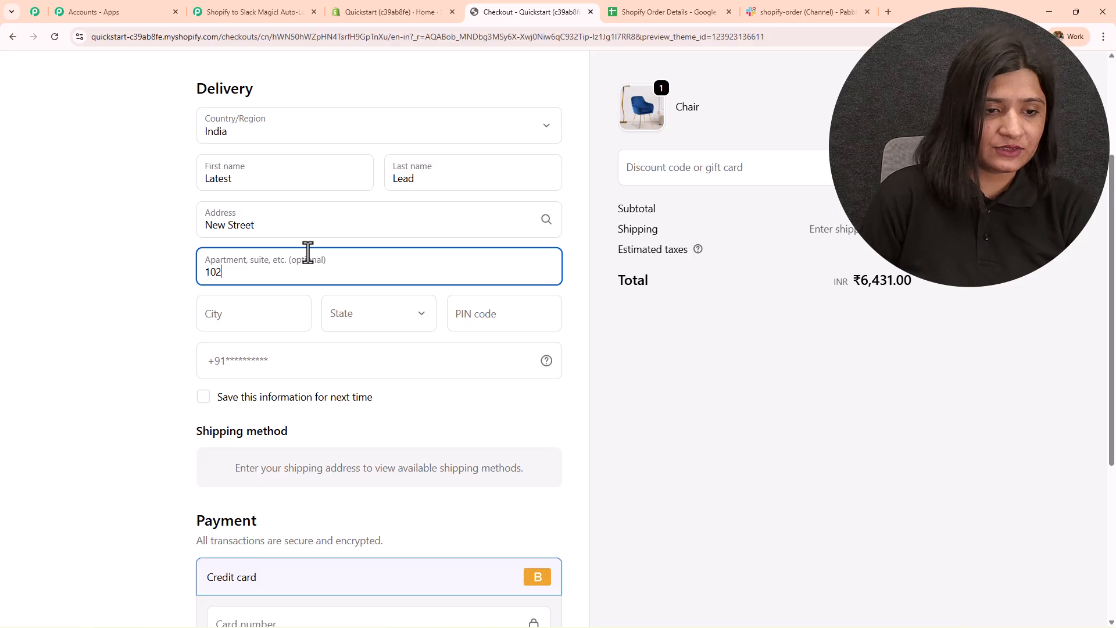
pyautogui.click(283, 317)
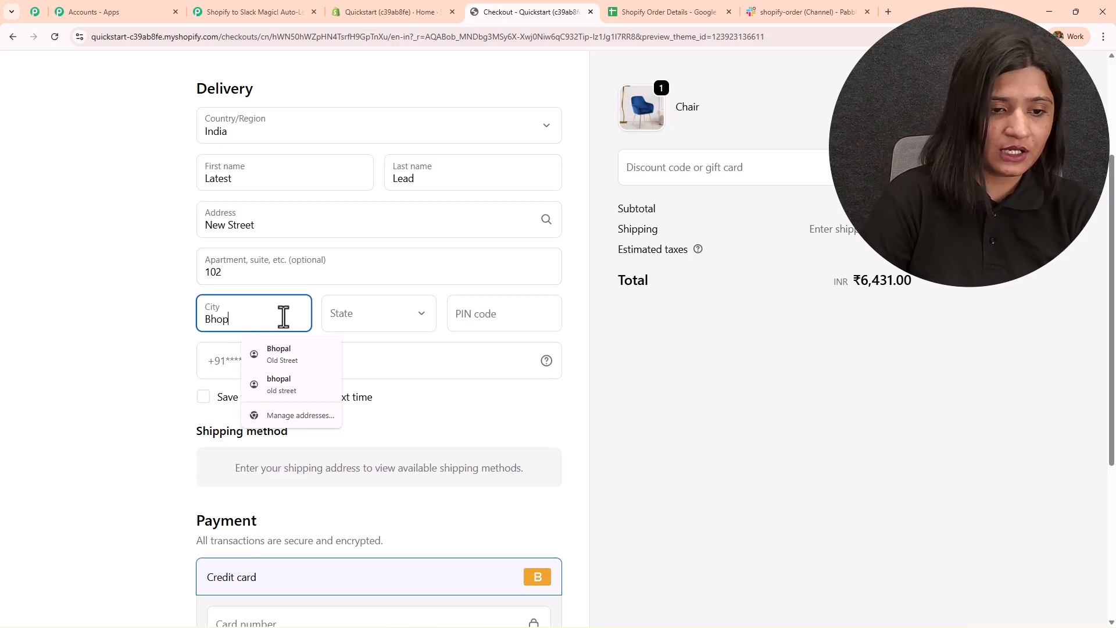
pyautogui.click(368, 322)
pyautogui.press('m')
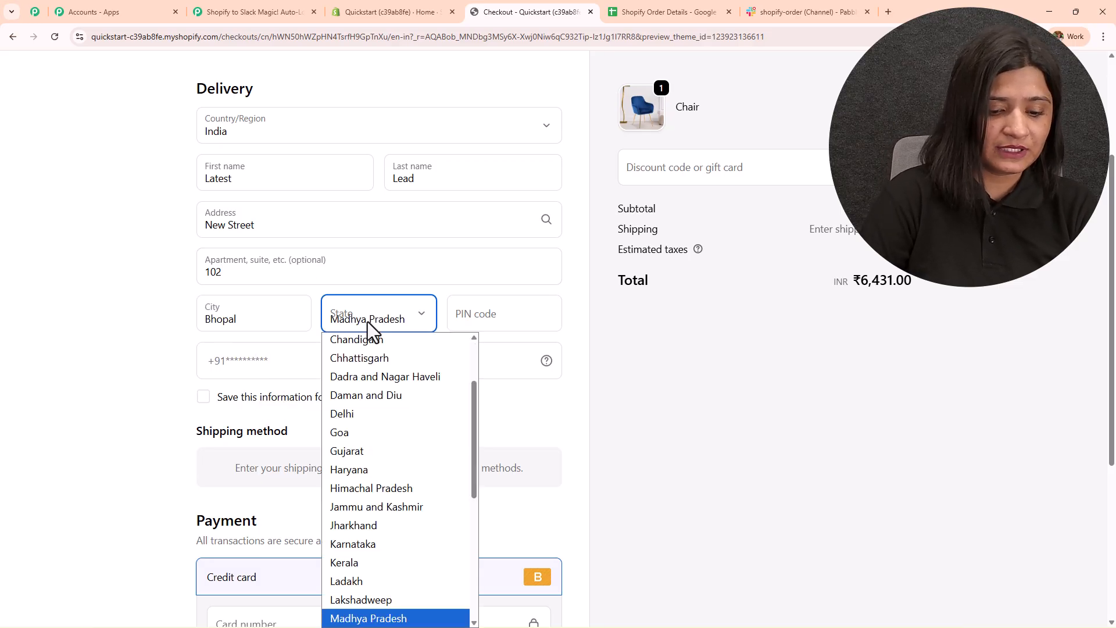
pyautogui.press('Return')
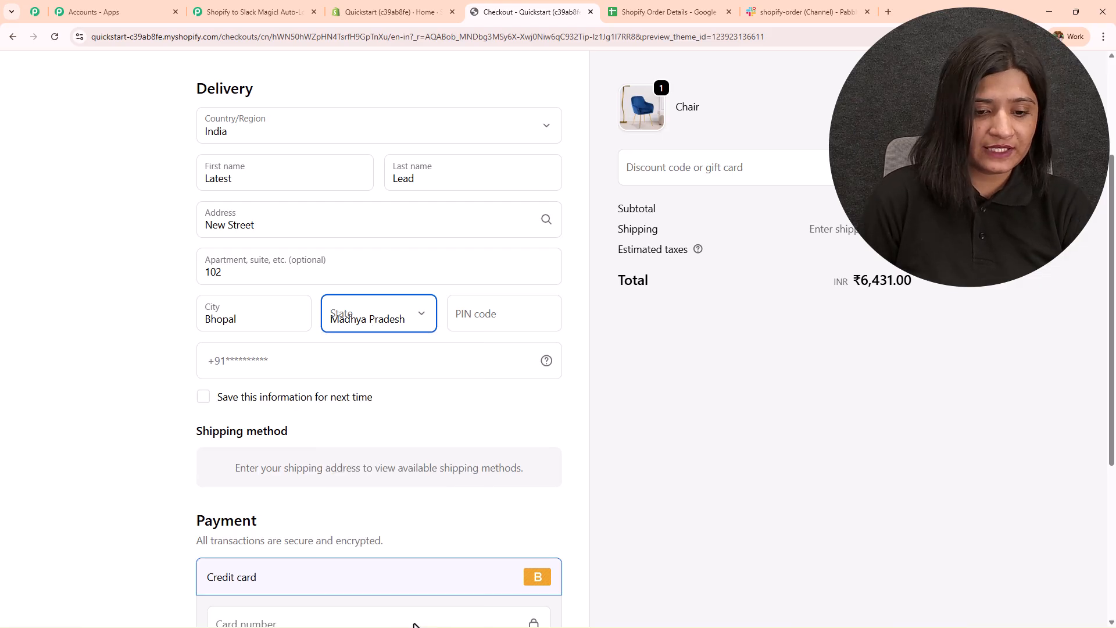
pyautogui.click(493, 319)
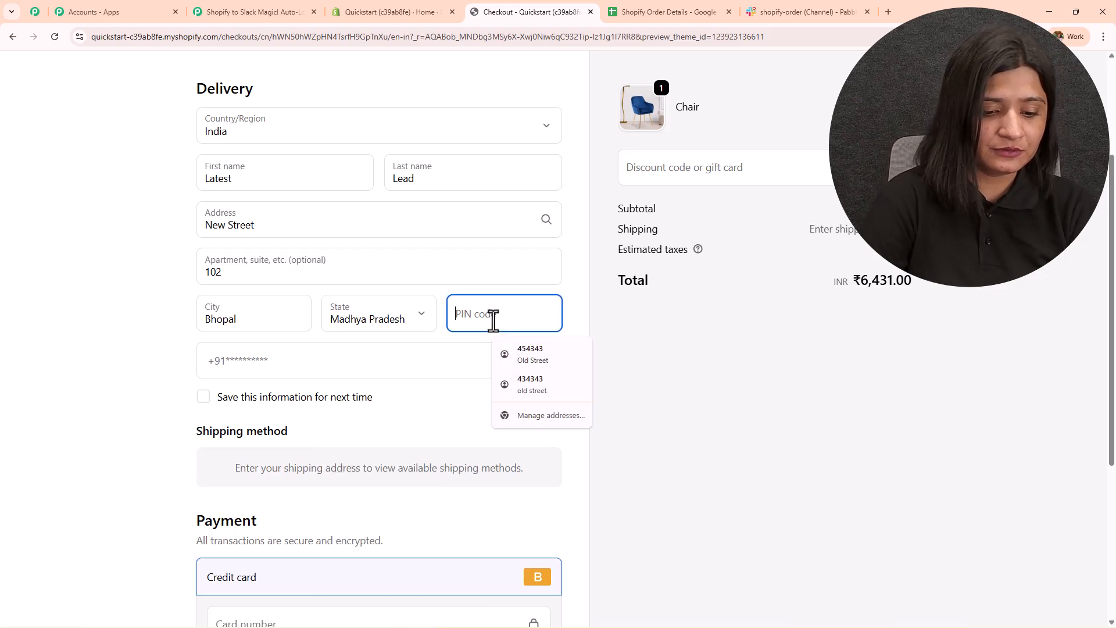
pyautogui.write('462016')
pyautogui.click(234, 366)
# - Enter the test card number, expiry date and security code, then pay to place the order
pyautogui.scroll(-4, 211, 375)
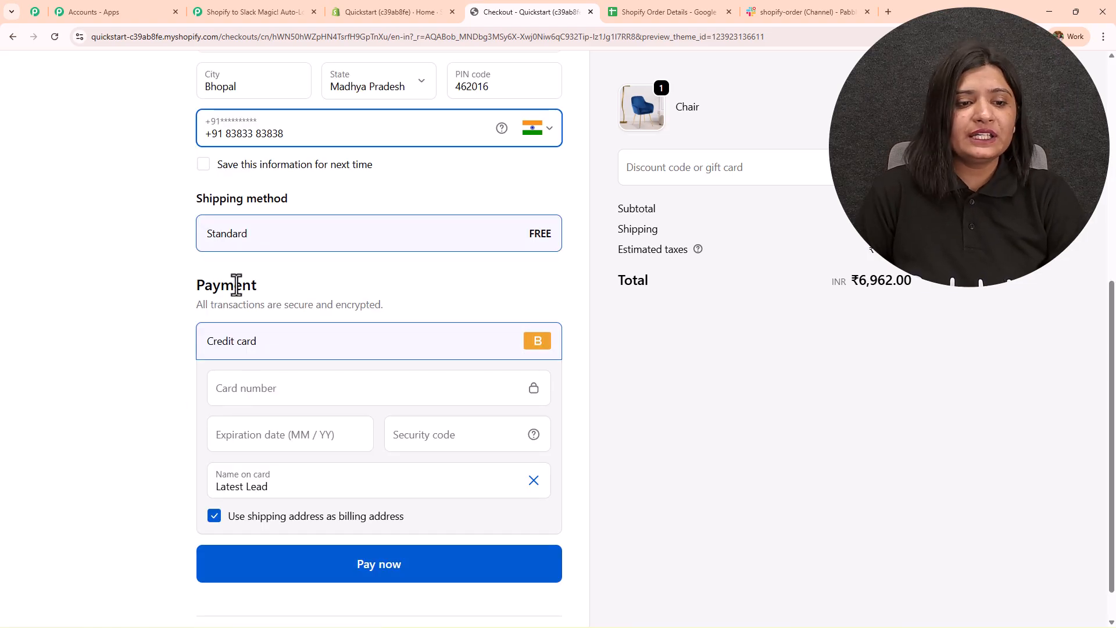
pyautogui.scroll(-1, 288, 345)
pyautogui.click(286, 348)
pyautogui.write('1')
pyautogui.click(306, 391)
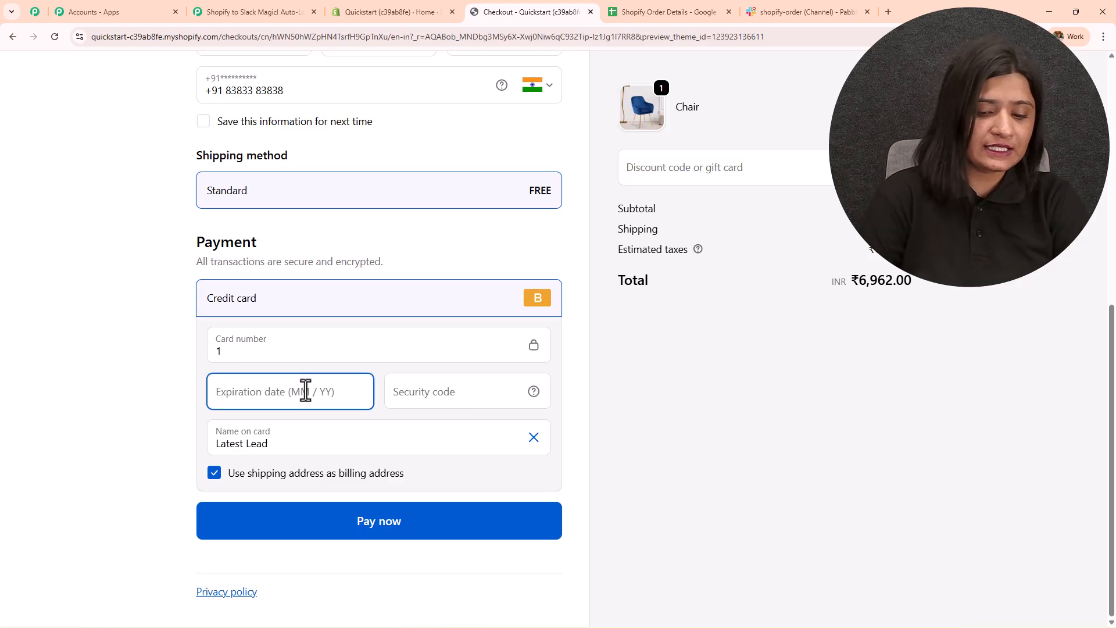
pyautogui.write('0229')
pyautogui.click(433, 395)
pyautogui.write('123')
pyautogui.click(394, 523)
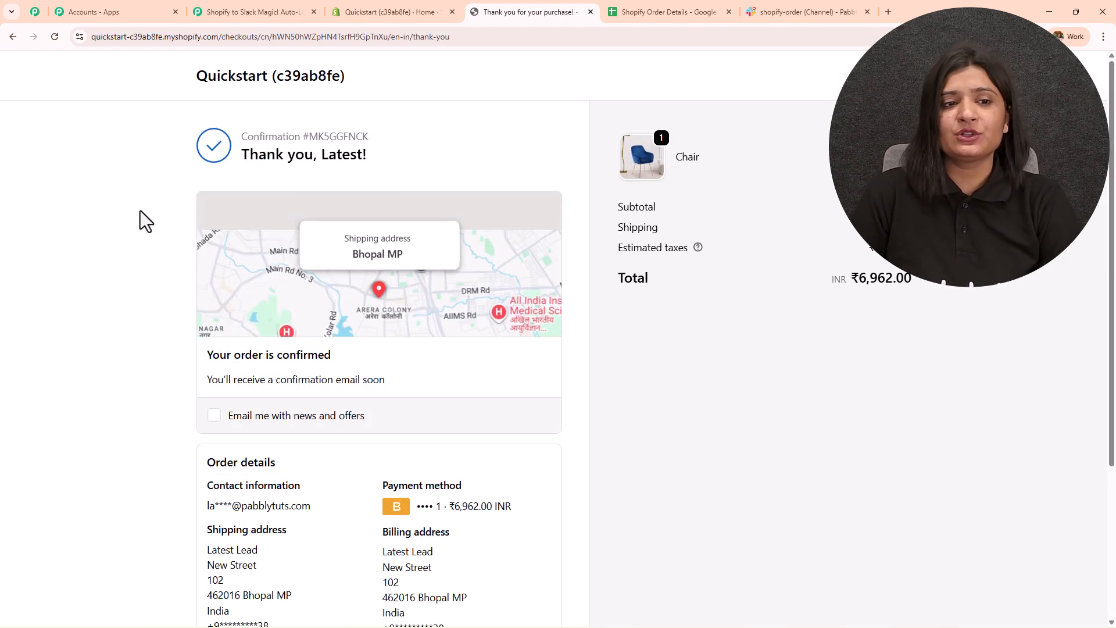
# - Reload the shopify-order Slack channel to fetch the new order message
pyautogui.moveTo(195, 145); pyautogui.dragTo(660, 505)
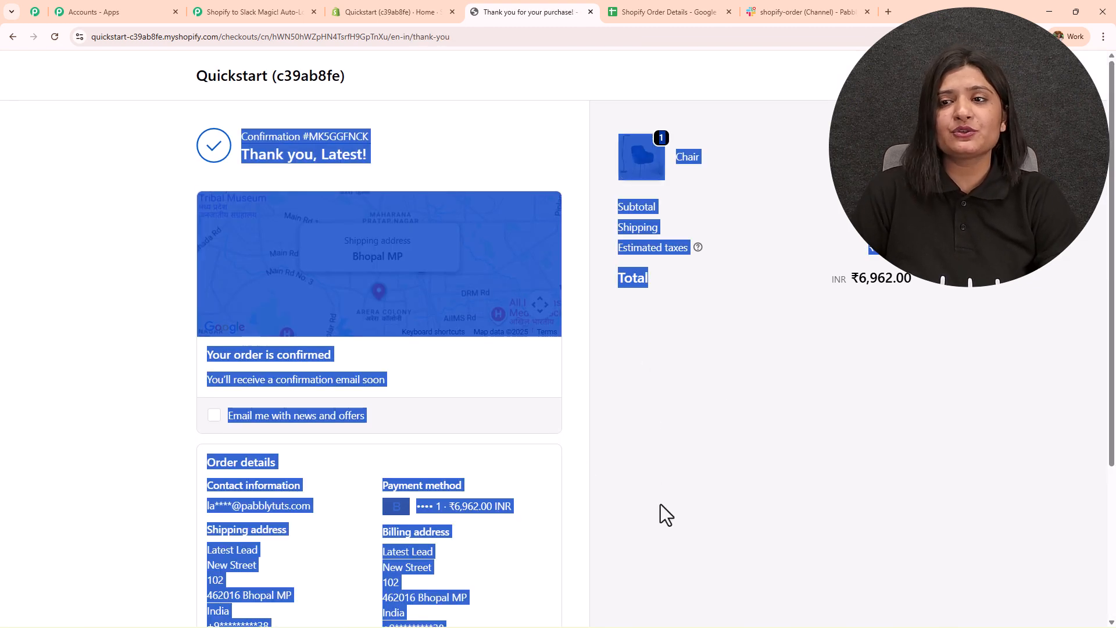
pyautogui.click(792, 12)
pyautogui.click(54, 37)
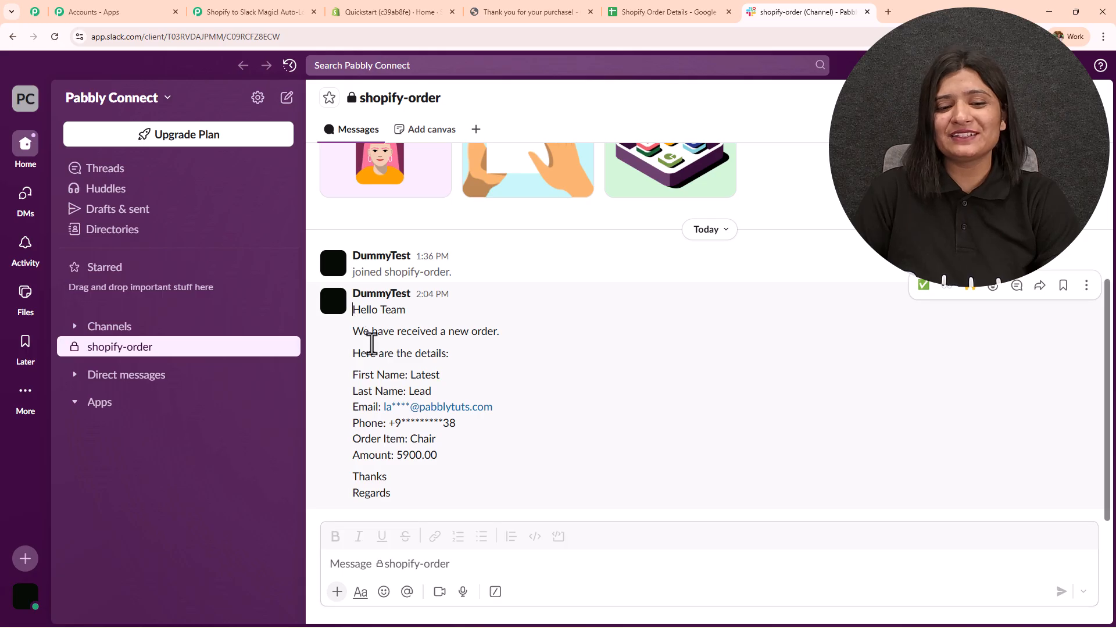
# - Check the message's customer name, email, phone, 'Order Item: Chair' and 5900.00 amount
pyautogui.moveTo(352, 317); pyautogui.dragTo(486, 505)
pyautogui.click(396, 375)
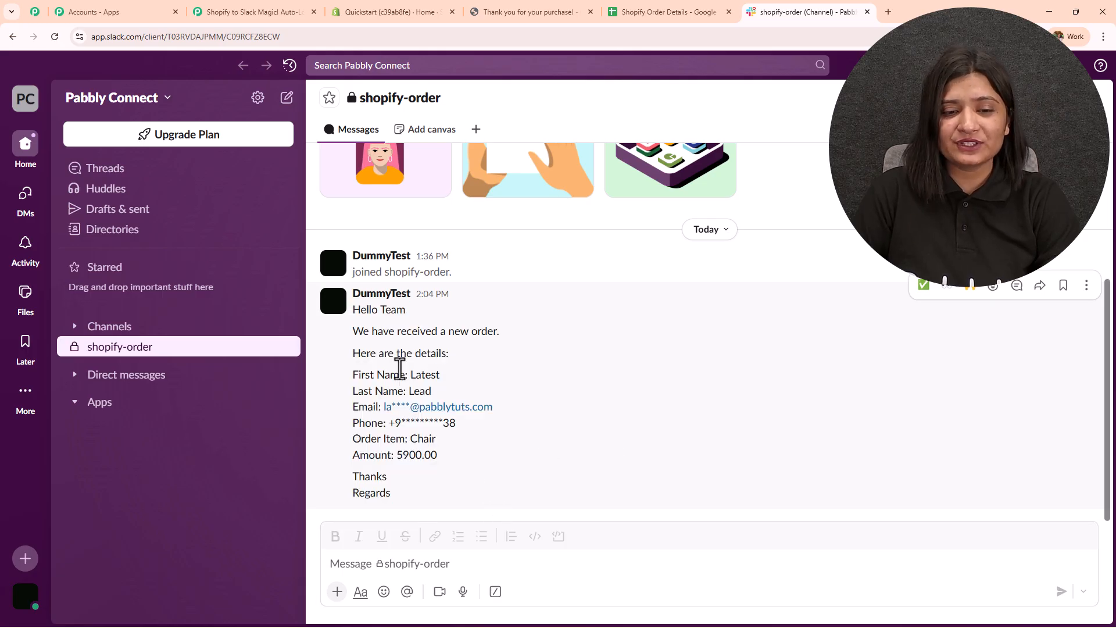
pyautogui.doubleClick(414, 375)
pyautogui.doubleClick(420, 390)
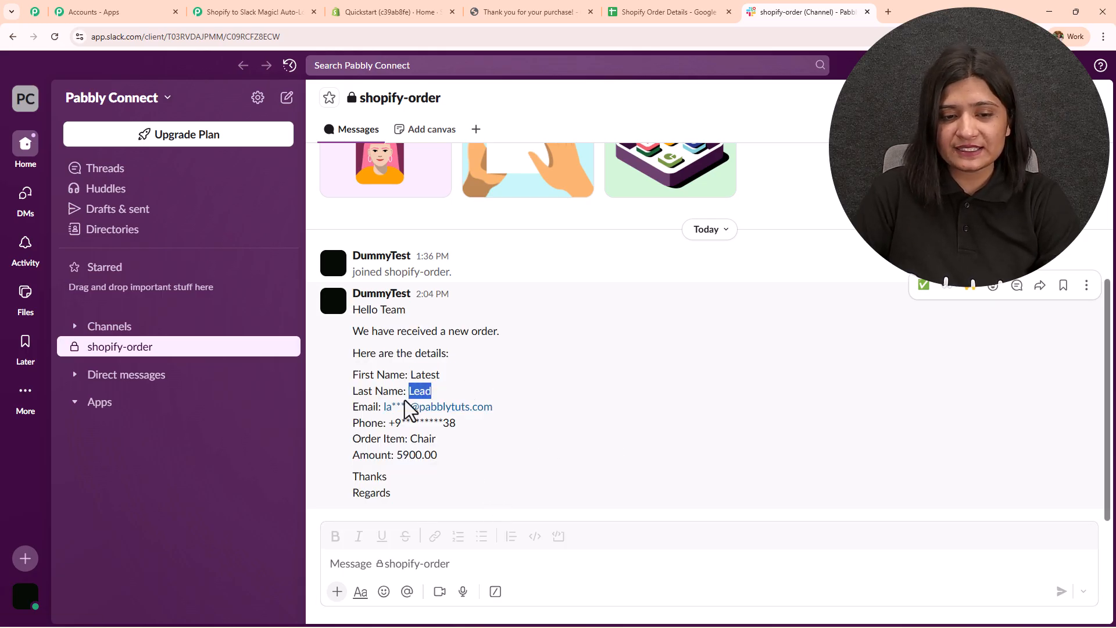
pyautogui.moveTo(383, 407); pyautogui.dragTo(579, 413)
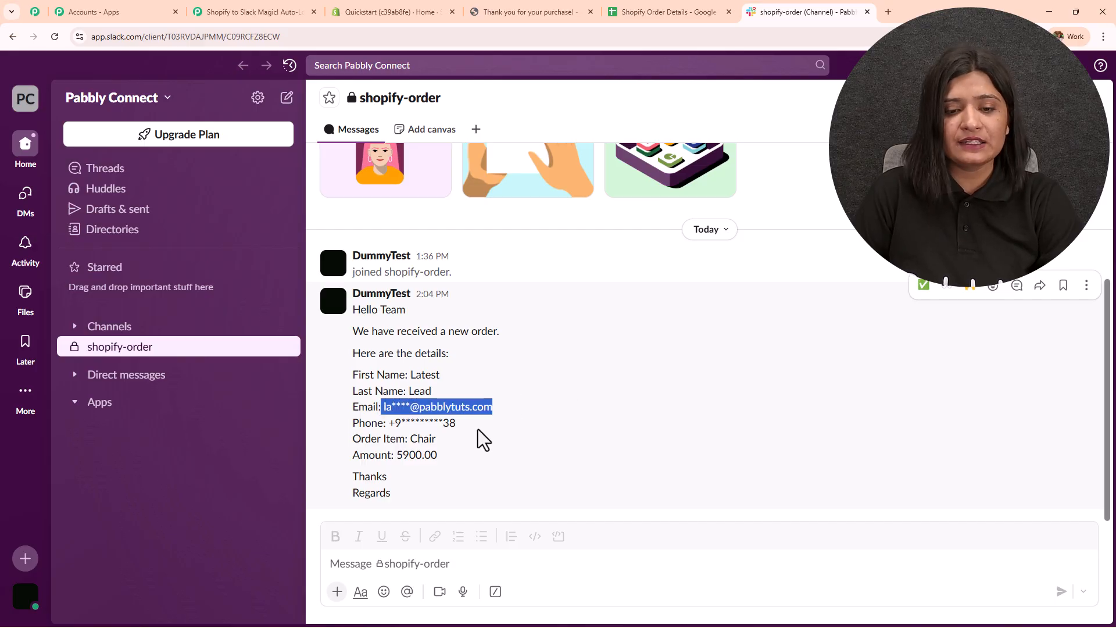
pyautogui.moveTo(429, 423); pyautogui.dragTo(496, 433)
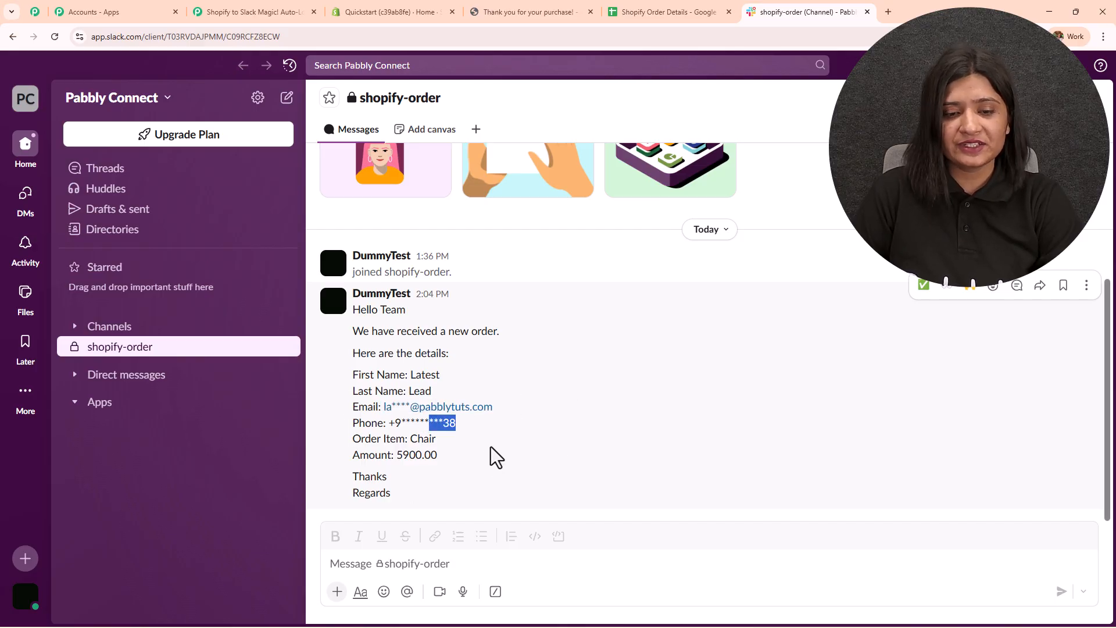
pyautogui.moveTo(396, 456); pyautogui.dragTo(516, 460)
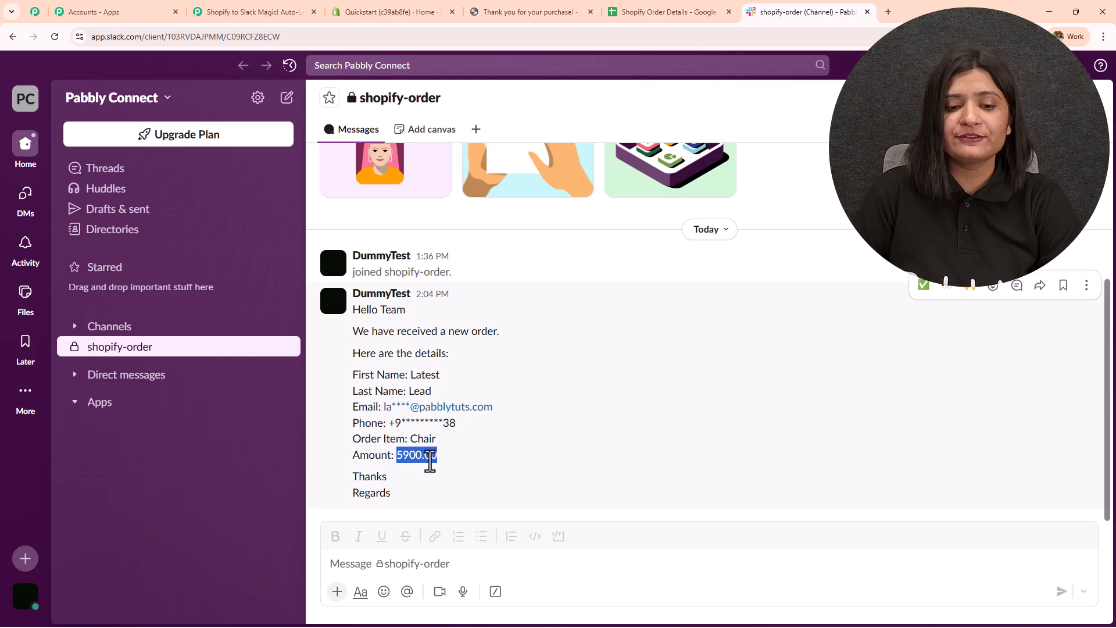
pyautogui.moveTo(353, 439); pyautogui.dragTo(573, 441)
pyautogui.click(573, 441)
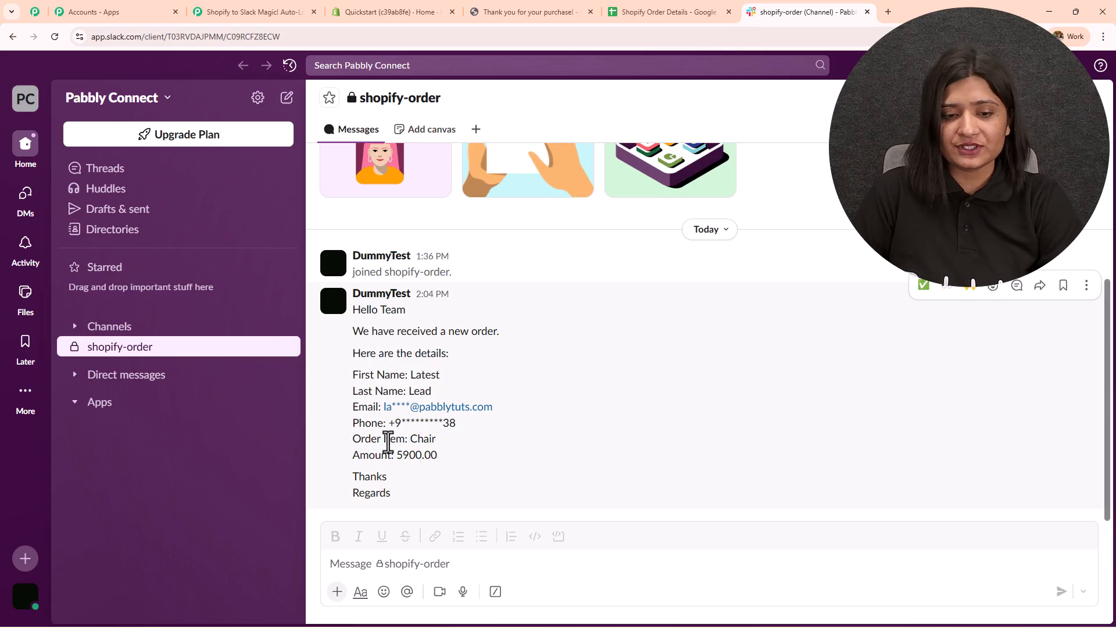
pyautogui.moveTo(359, 455); pyautogui.dragTo(491, 461)
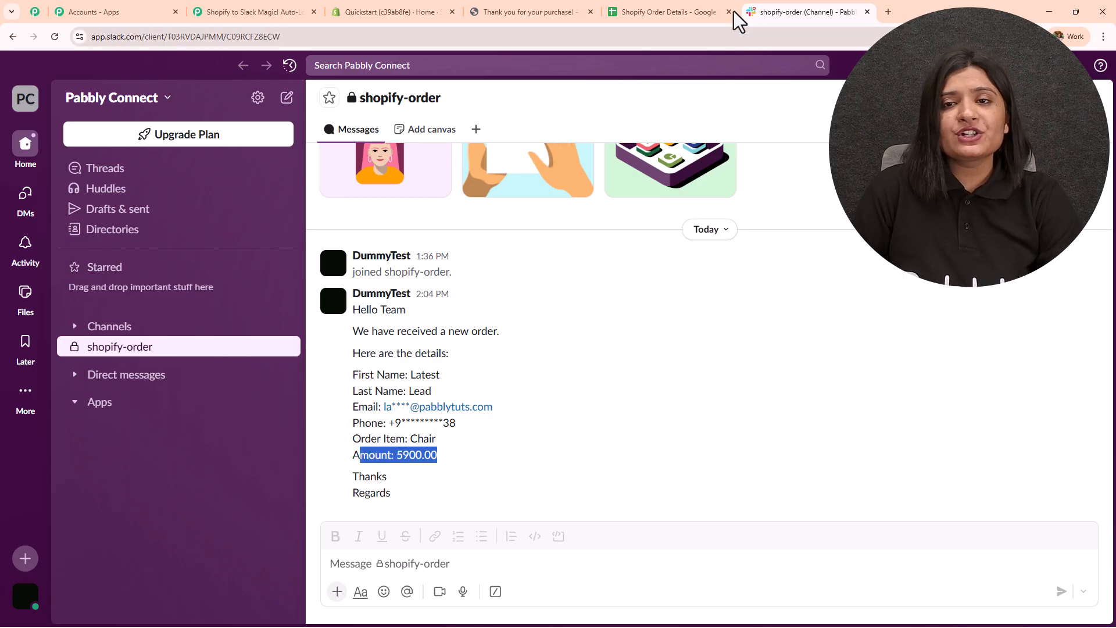
pyautogui.click(674, 13)
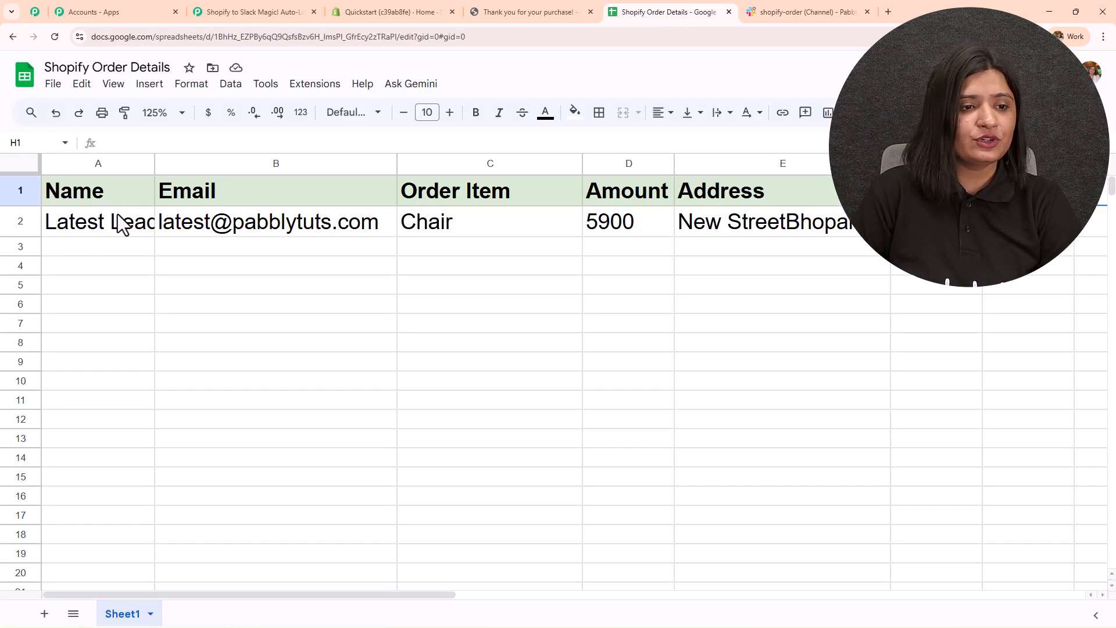
# - Inspect row 2's name, email and Chair order-item cells in Shopify Order Details
pyautogui.click(117, 233)
pyautogui.doubleClick(118, 234)
pyautogui.click(216, 282)
pyautogui.click(238, 221)
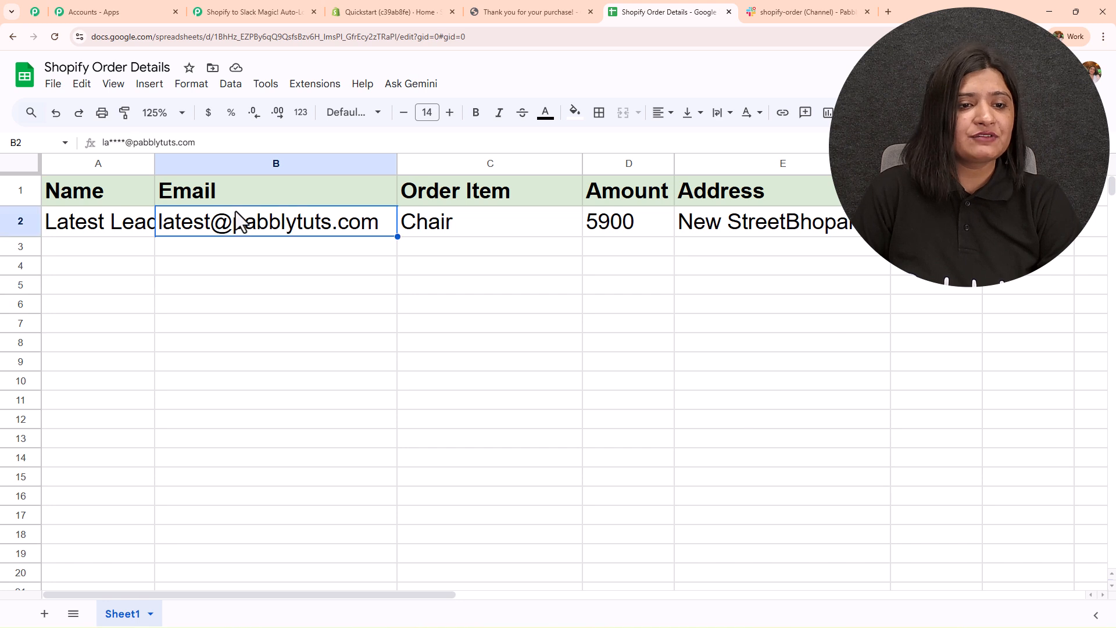
pyautogui.click(271, 322)
pyautogui.click(481, 223)
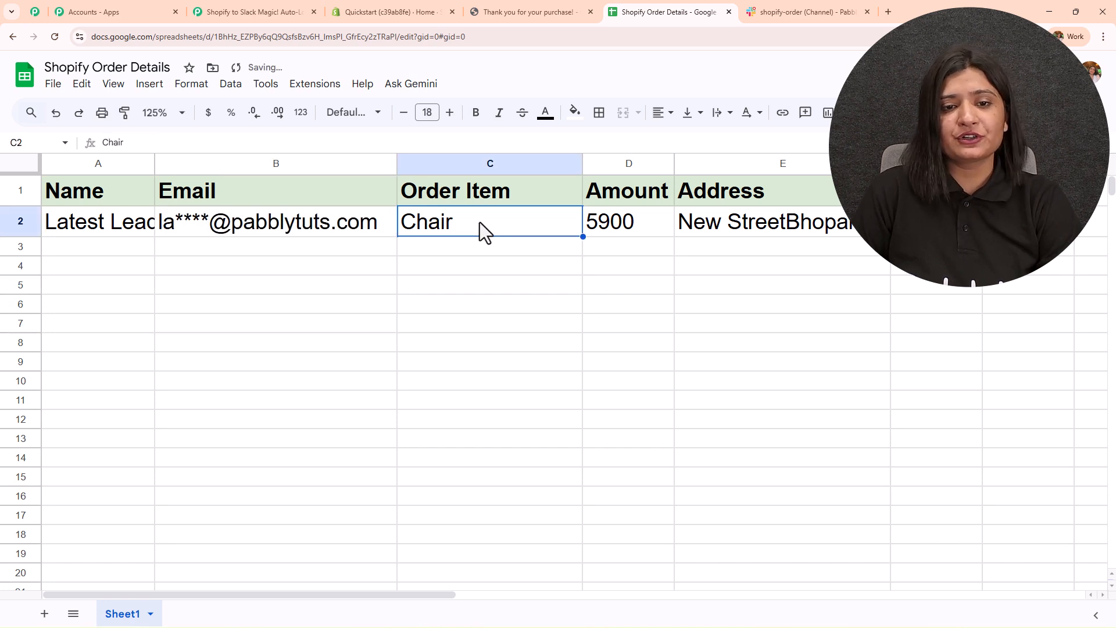
pyautogui.click(565, 304)
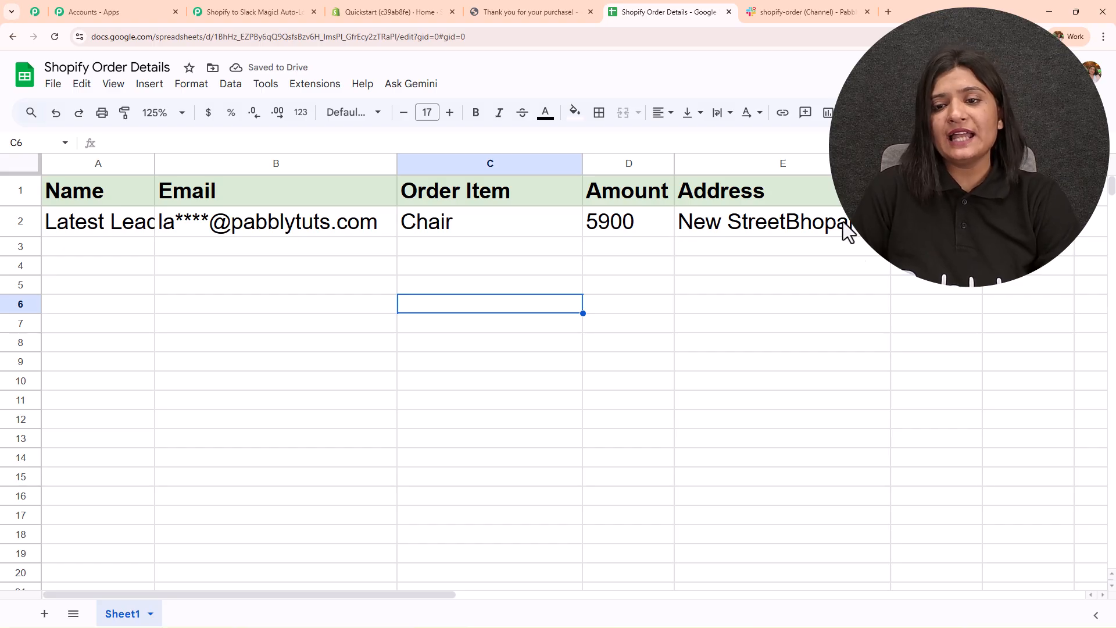
pyautogui.click(246, 11)
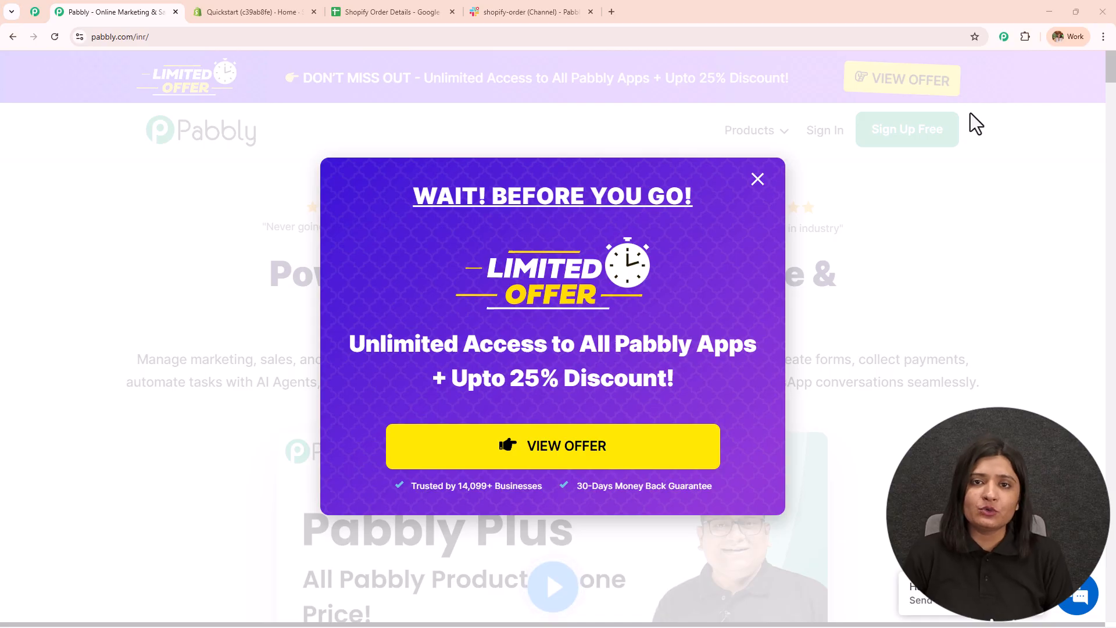
# - Look over the Shopify admin, Order Details sheet and shopify-order Slack channel
pyautogui.click(263, 7)
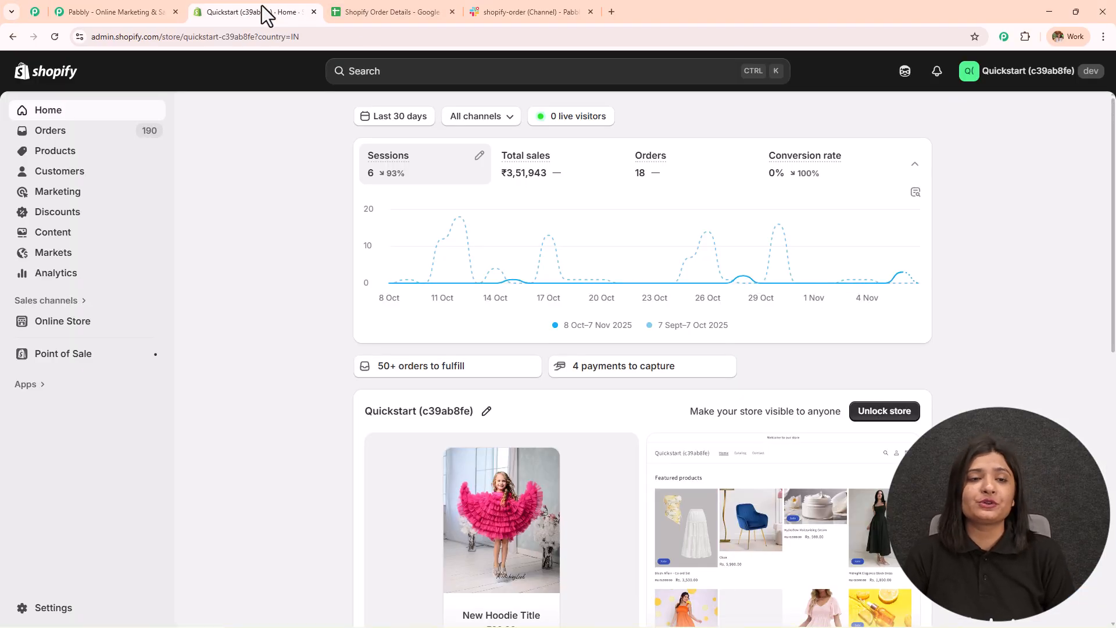
pyautogui.click(382, 14)
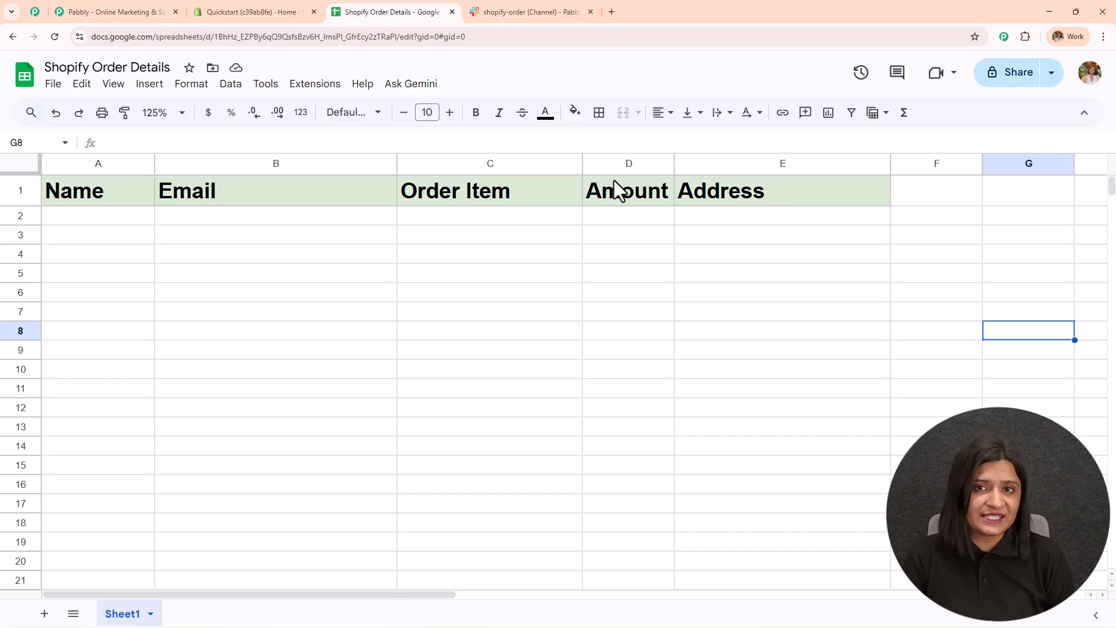
pyautogui.click(570, 11)
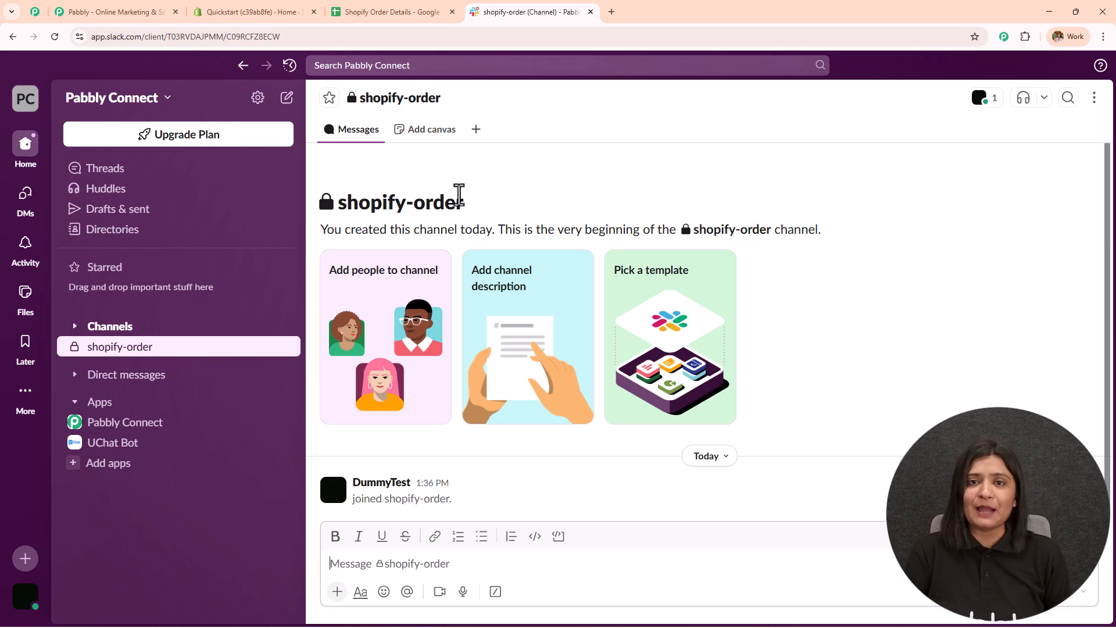
pyautogui.click(395, 14)
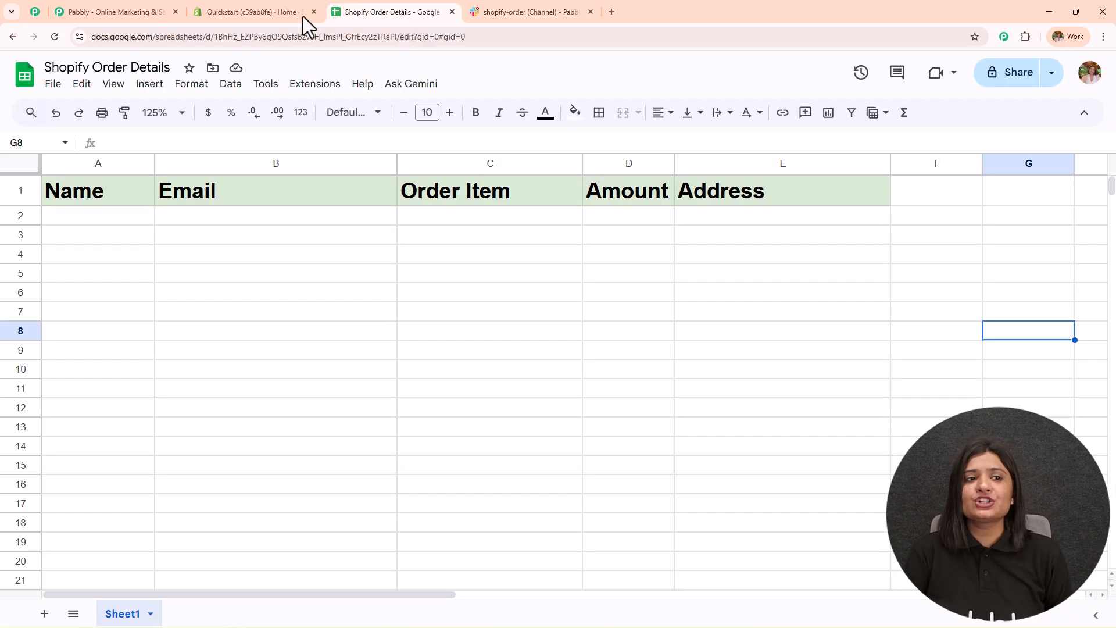
pyautogui.click(229, 12)
# - Close the limited-offer popup on the Pabbly homepage
pyautogui.click(143, 11)
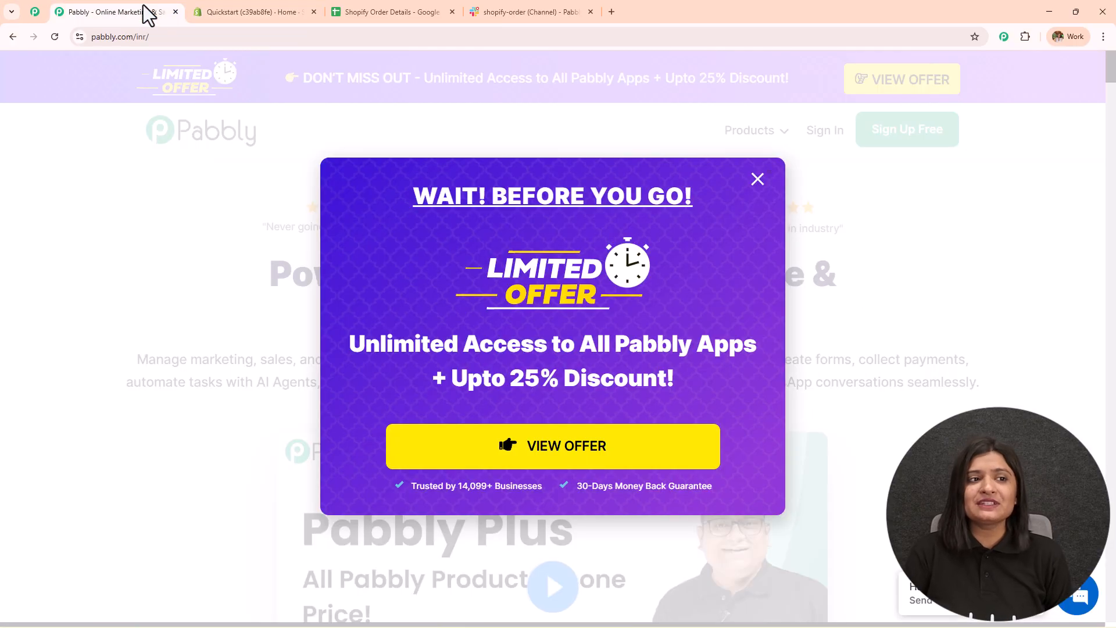
pyautogui.click(757, 179)
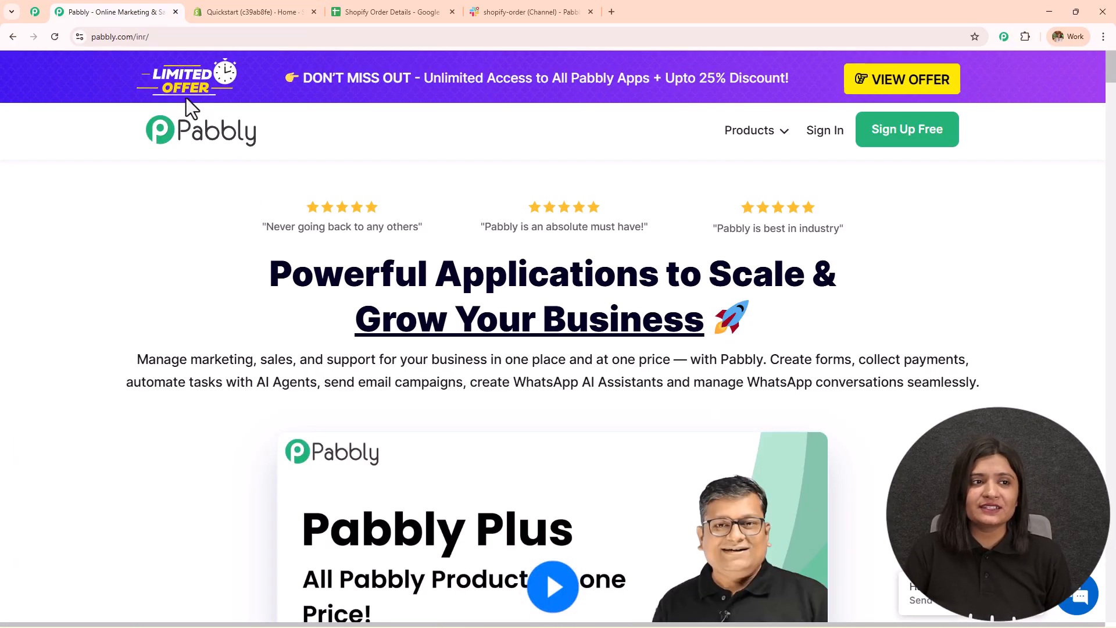
pyautogui.click(145, 36)
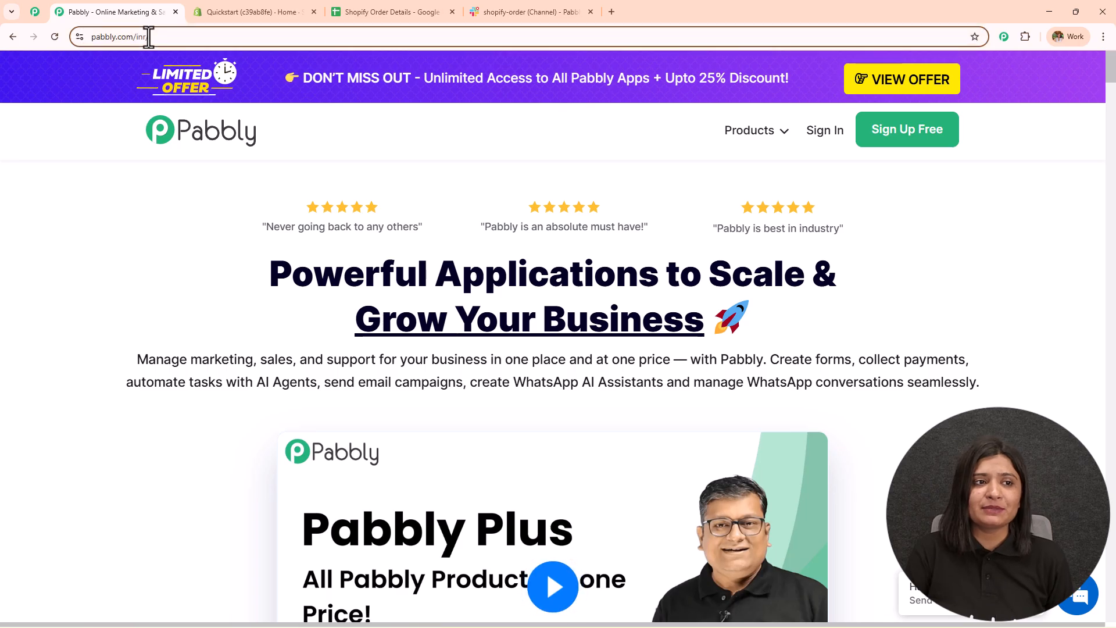
pyautogui.click(144, 254)
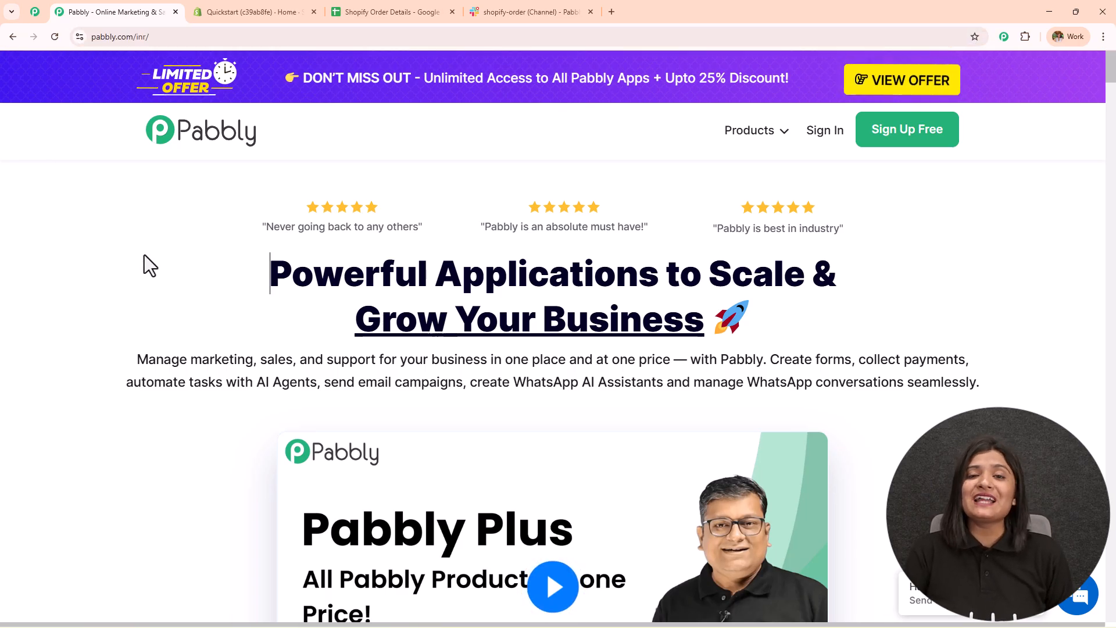
# - Visit the Pabbly community page, then use Sign In on pabbly.com/inr to reach the login page
pyautogui.click(35, 12)
pyautogui.middleClick(315, 241)
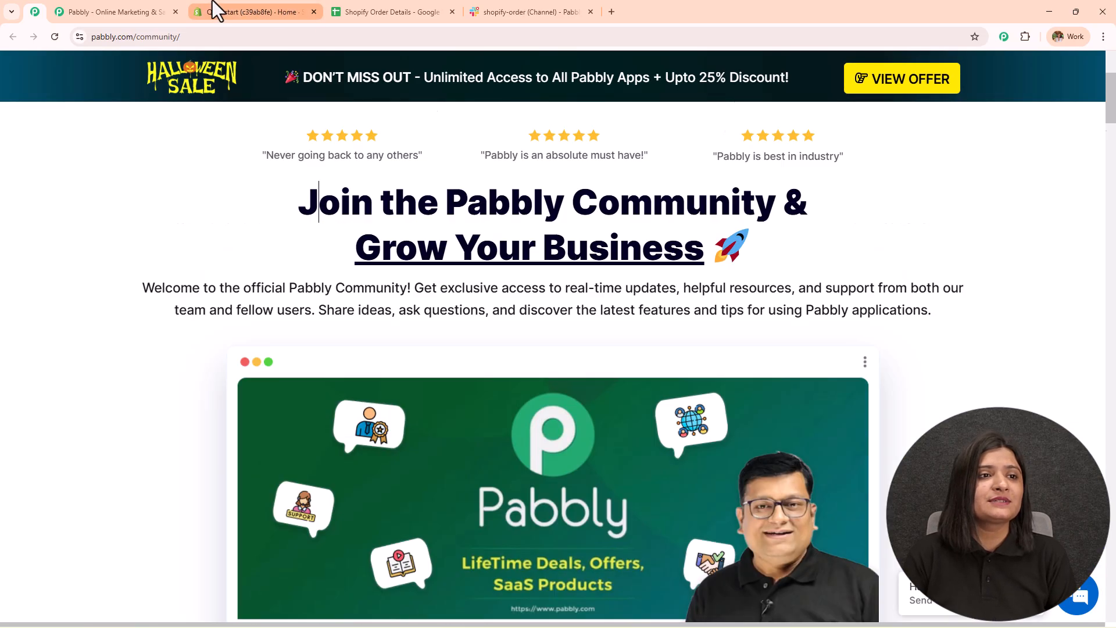
pyautogui.click(104, 5)
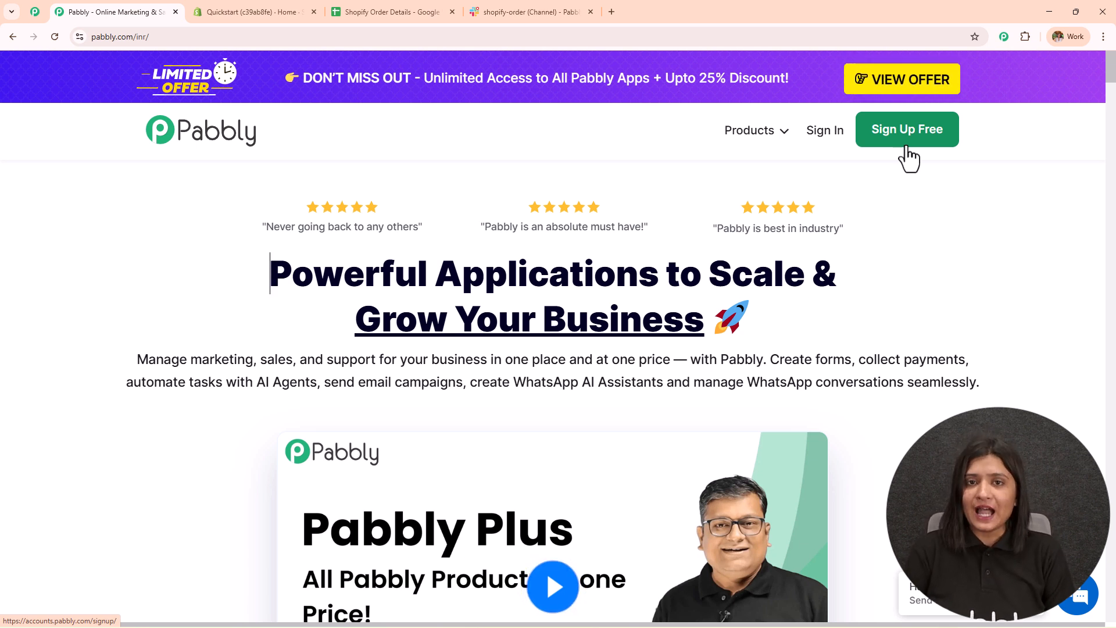
pyautogui.click(816, 143)
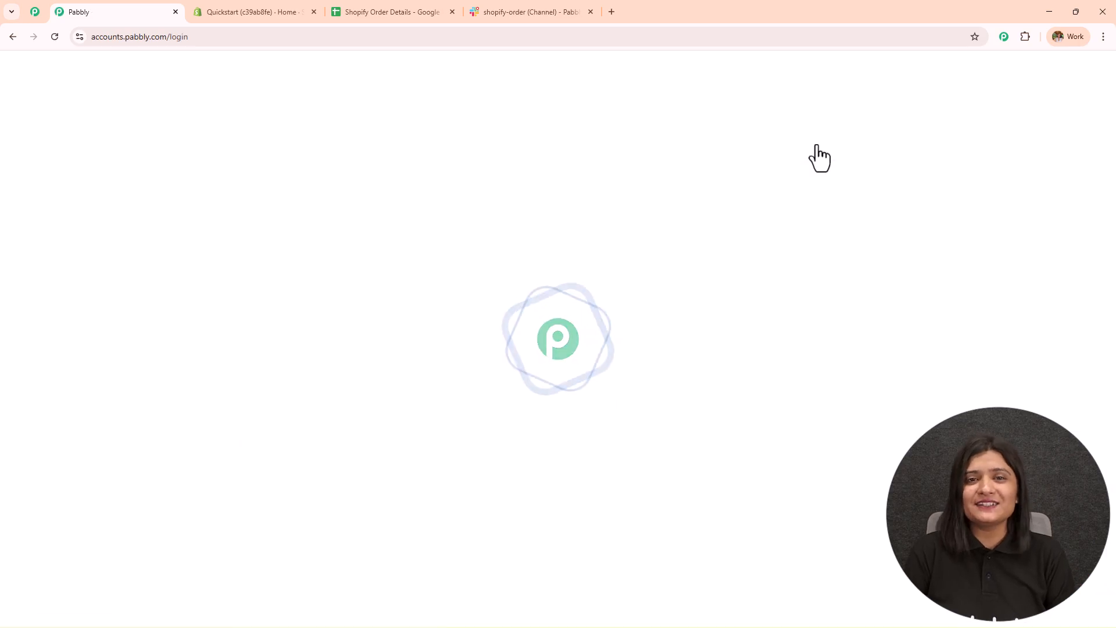
# - Launch Pabbly Connect from the All Pabbly Apps list
pyautogui.moveTo(95, 152); pyautogui.dragTo(387, 156)
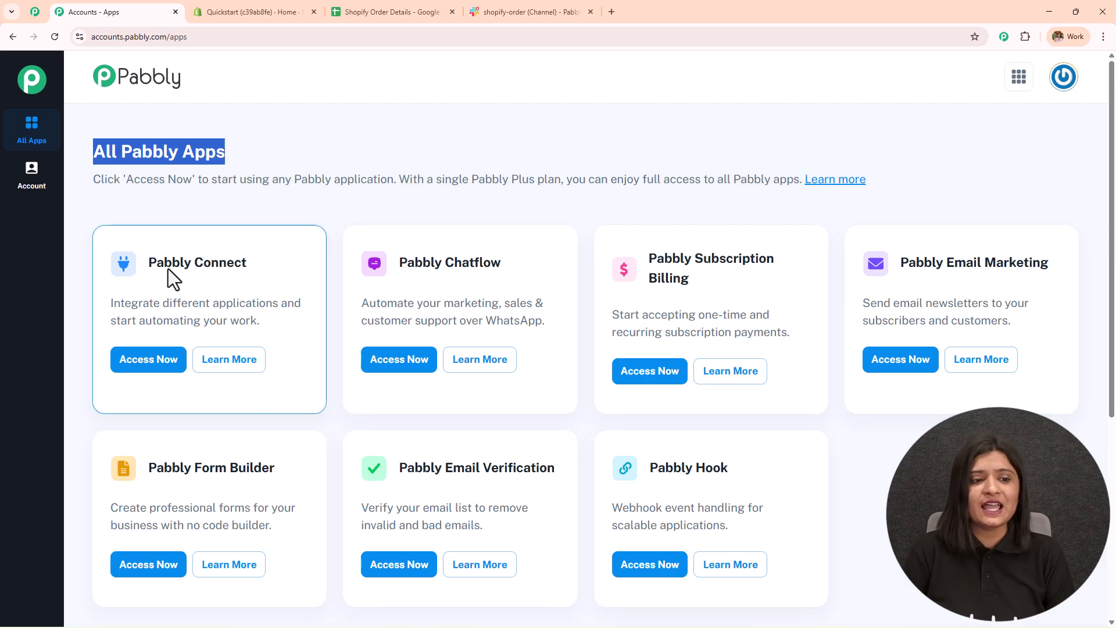
pyautogui.moveTo(153, 266); pyautogui.dragTo(338, 269)
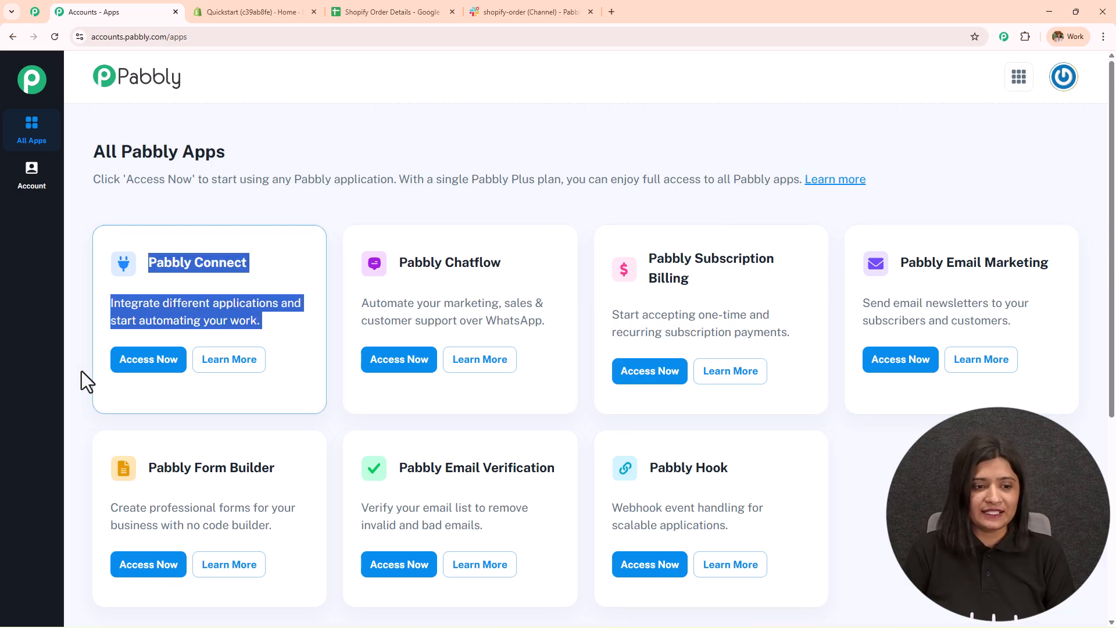
pyautogui.click(133, 365)
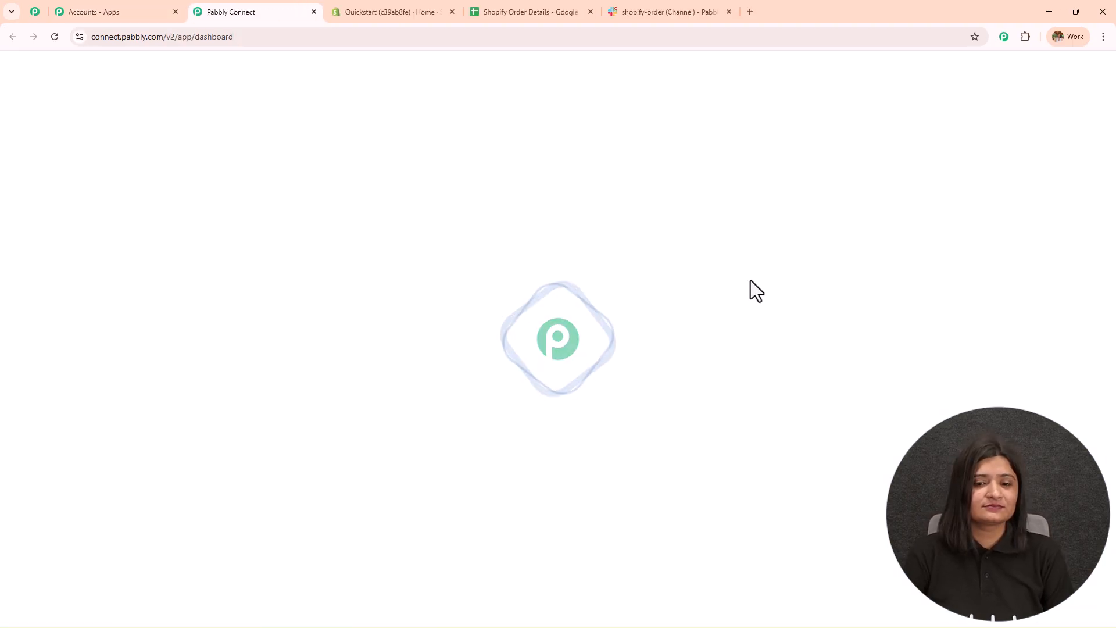
# - Review the dashboard's task counts, then open and cancel the Create Folder dialog
pyautogui.doubleClick(244, 194)
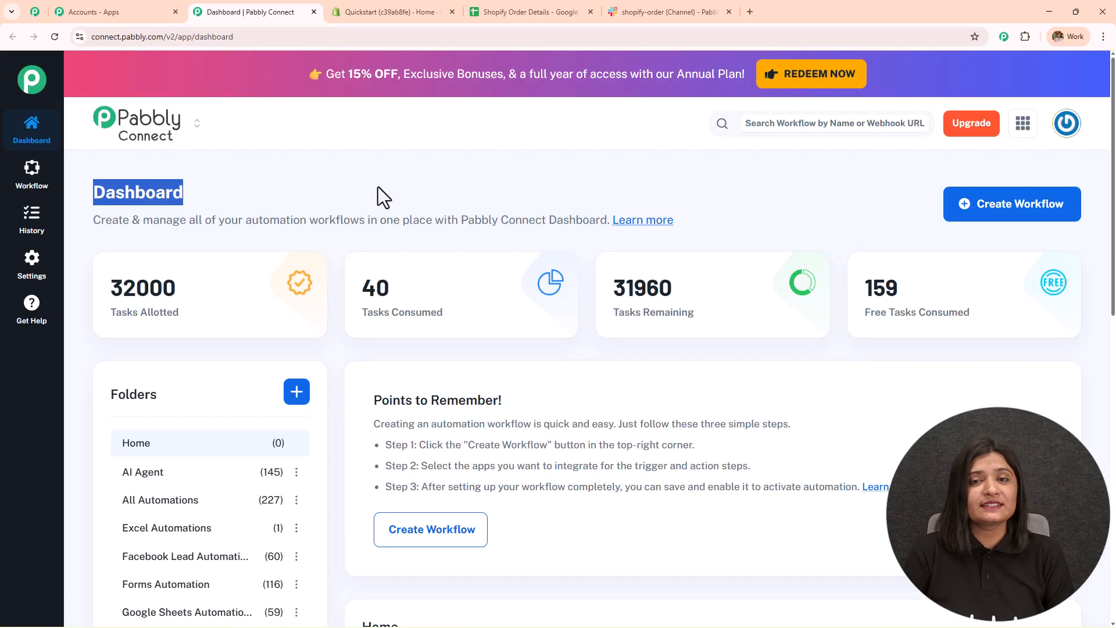
pyautogui.scroll(-5, 597, 340)
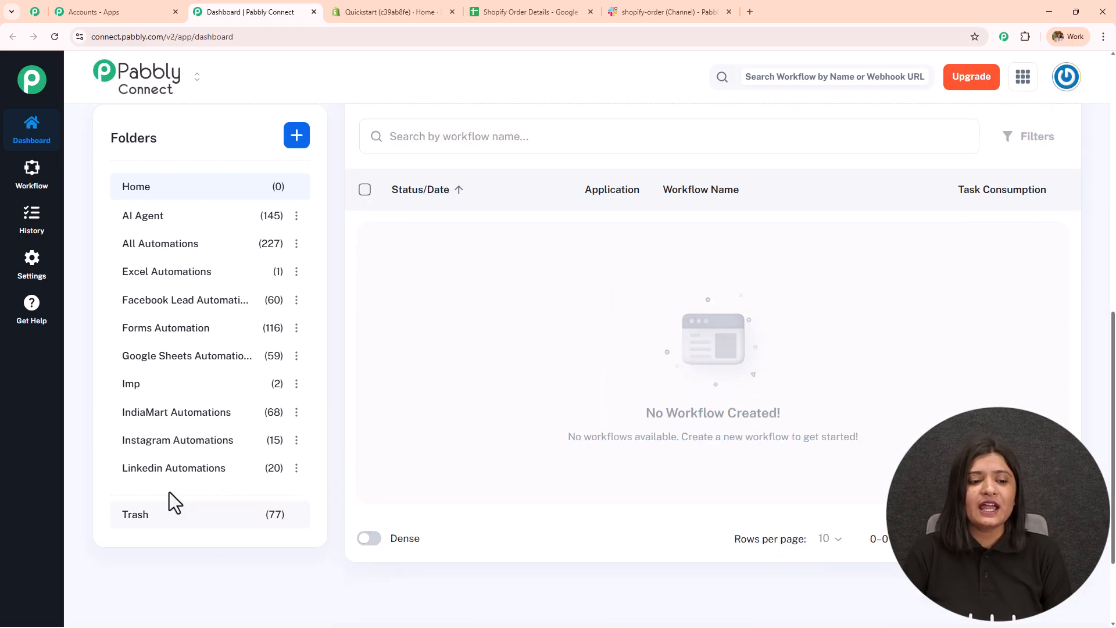
pyautogui.scroll(5, 169, 493)
pyautogui.scroll(5, 168, 494)
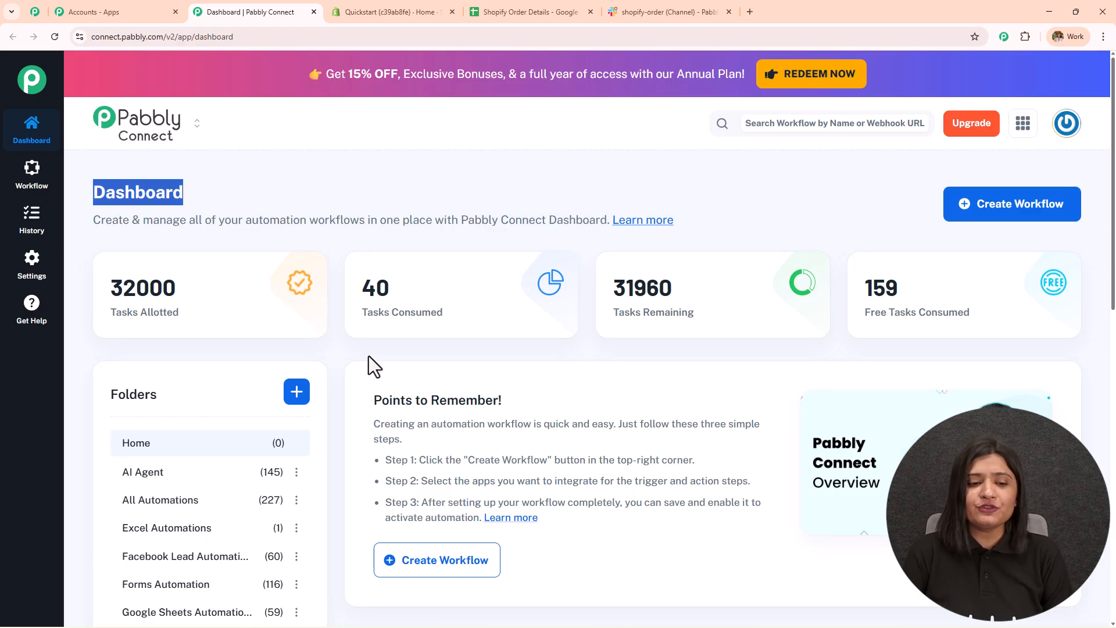
pyautogui.click(302, 400)
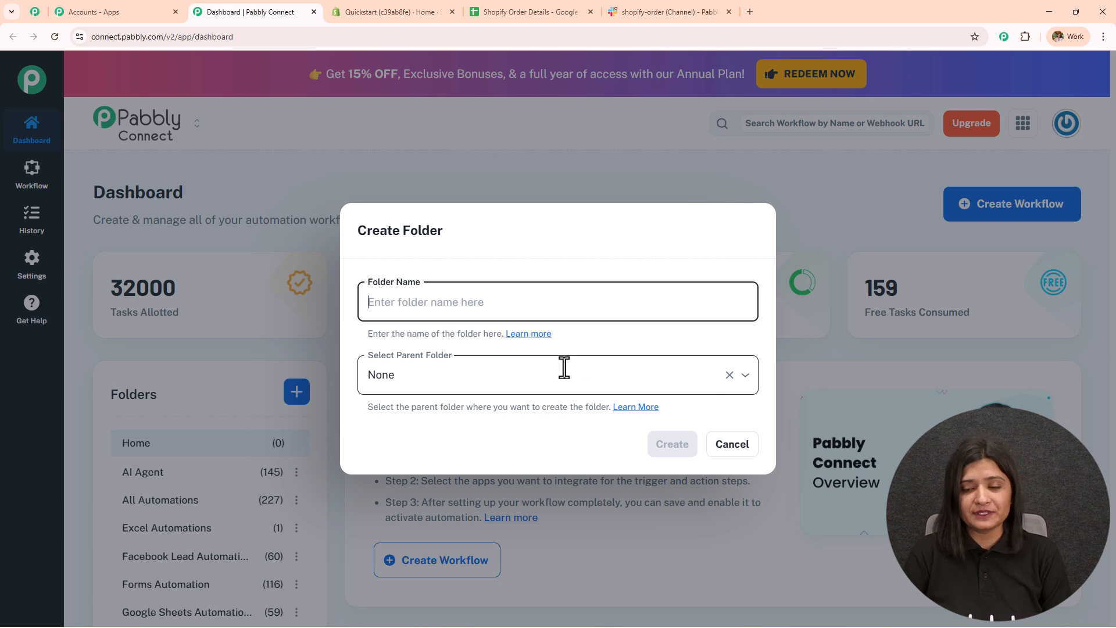
pyautogui.click(740, 449)
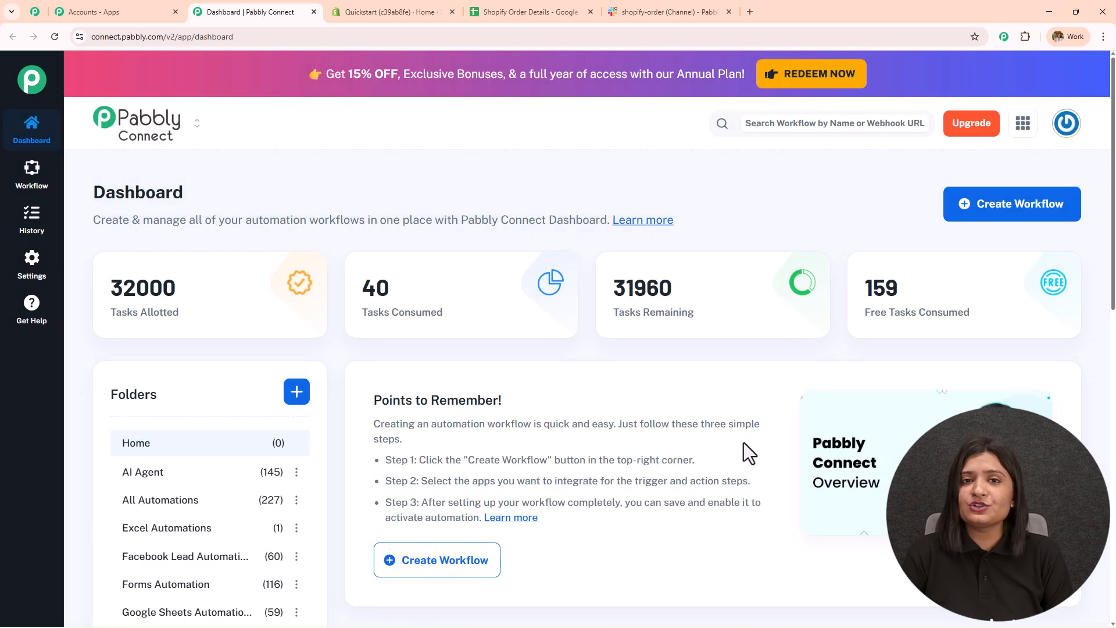
# - Choose the New (Beta) builder and name the workflow 'Shopify to Slack Magic! Auto-Log Orders in Google Sheets Effortlessly'
pyautogui.click(1041, 212)
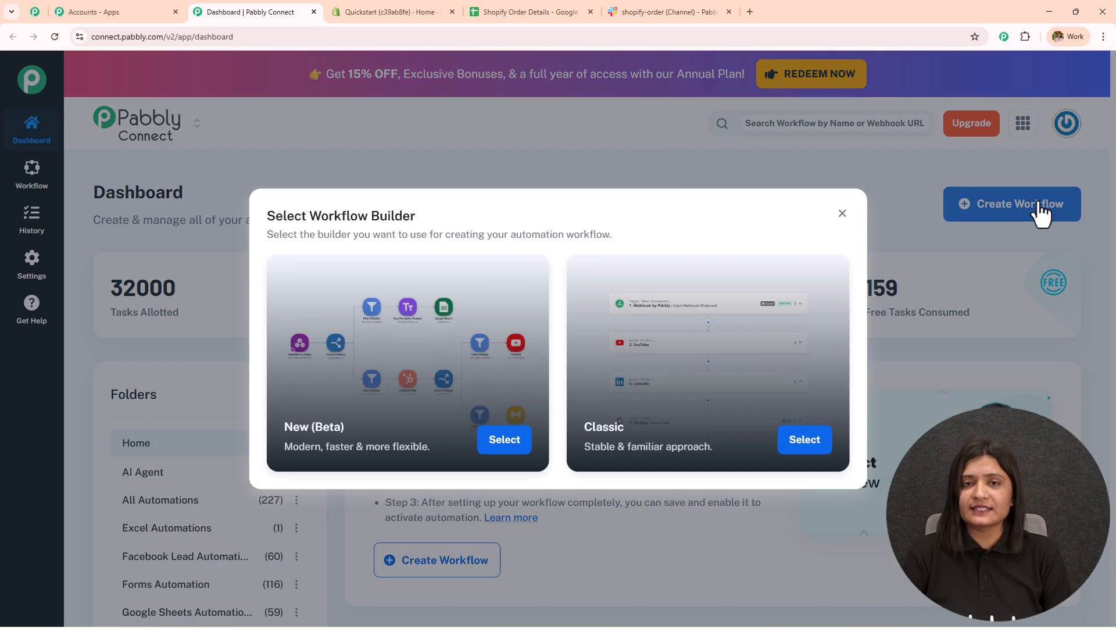
pyautogui.moveTo(310, 216); pyautogui.dragTo(512, 211)
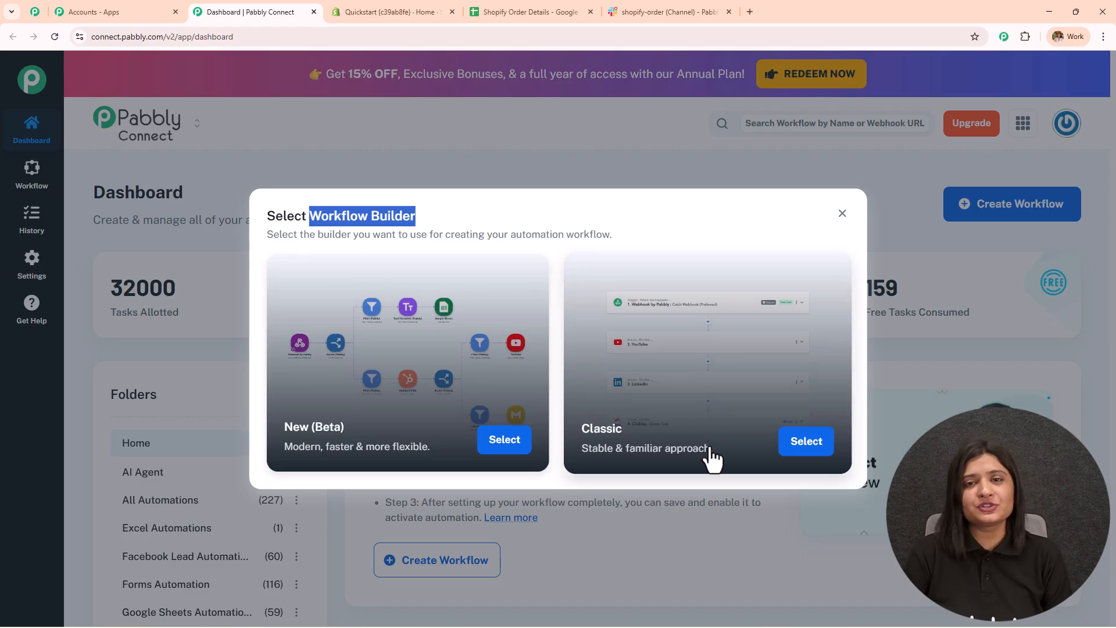
pyautogui.click(515, 446)
pyautogui.hotkey('ctrl', 'a')
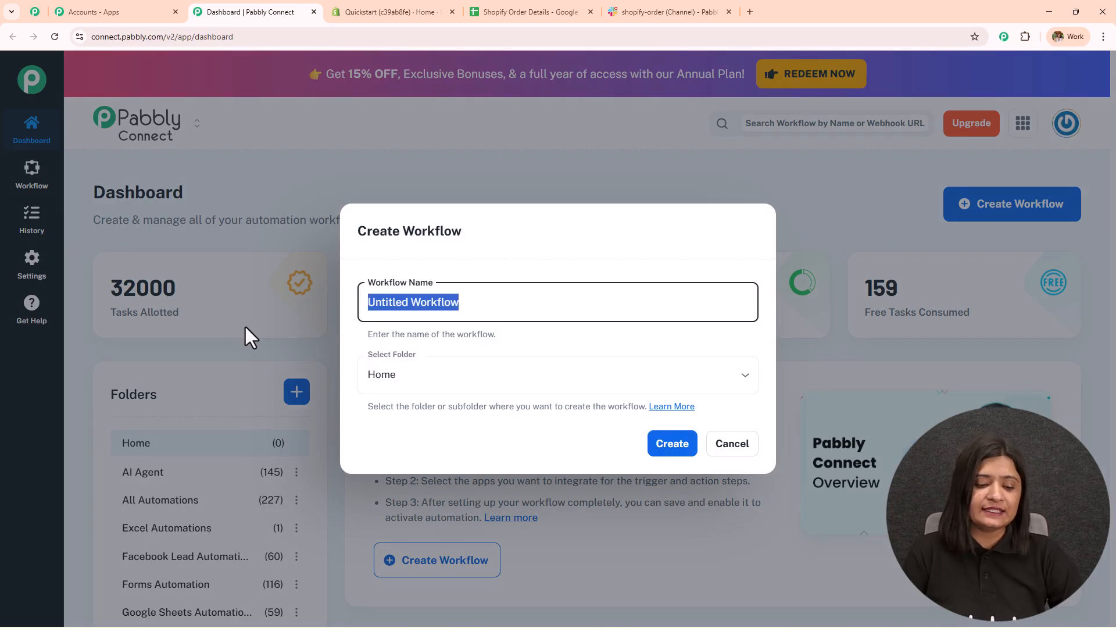
pyautogui.write('Shopify to Slack Magic! Auto-Log Orders in Google Sheets Effortlessly')
pyautogui.hotkey('ctrl', 'a')
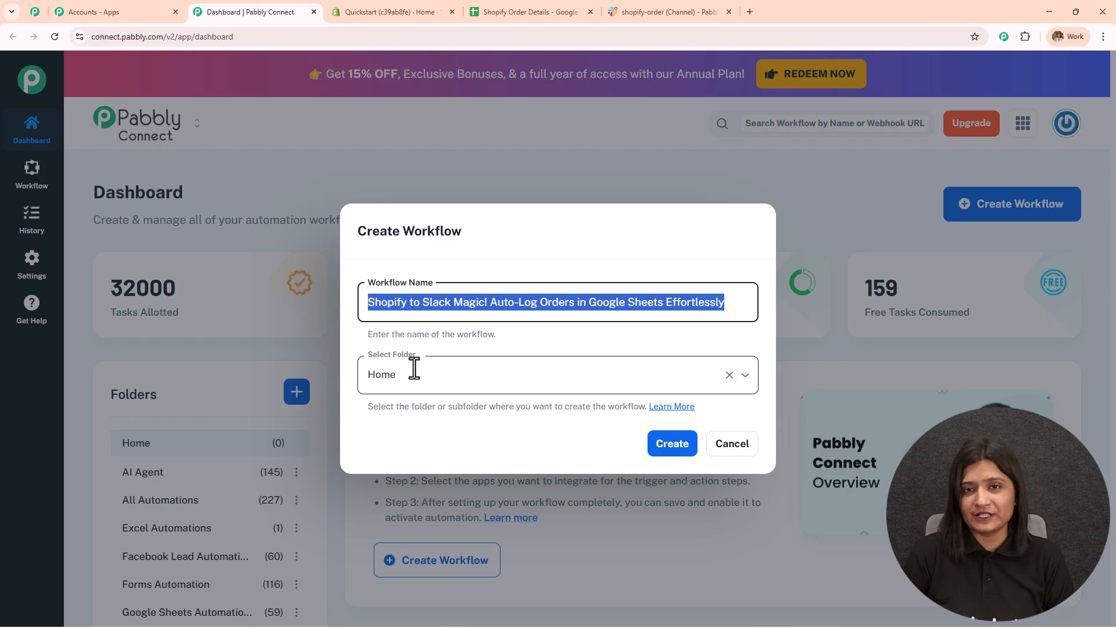
# - File the workflow in the All Automations folder and create it
pyautogui.click(414, 367)
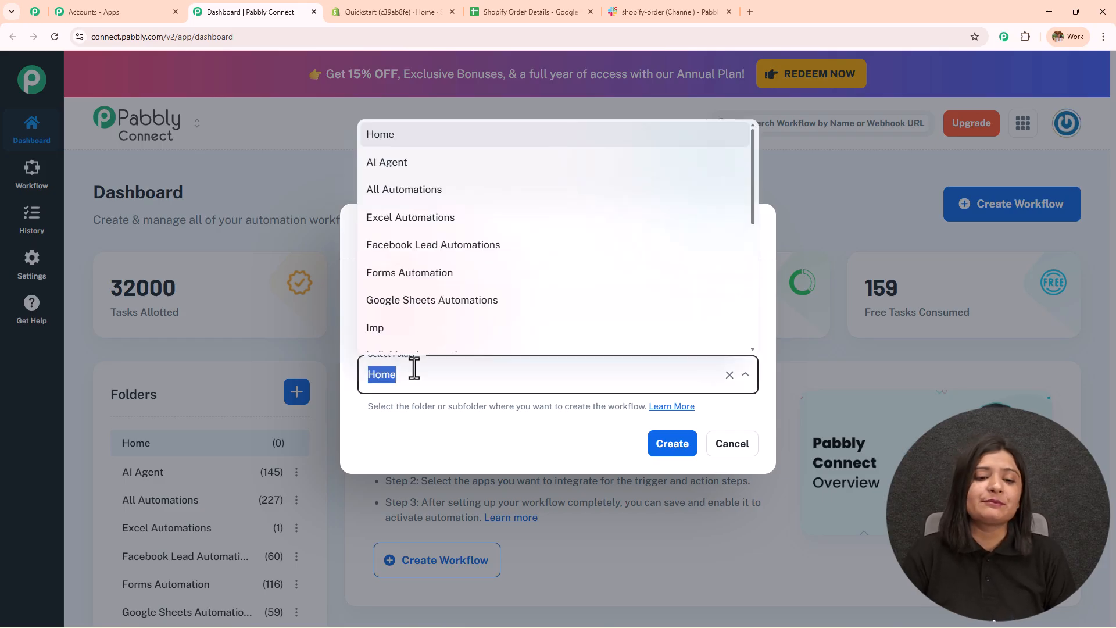
pyautogui.scroll(-5, 443, 322)
pyautogui.scroll(5, 439, 323)
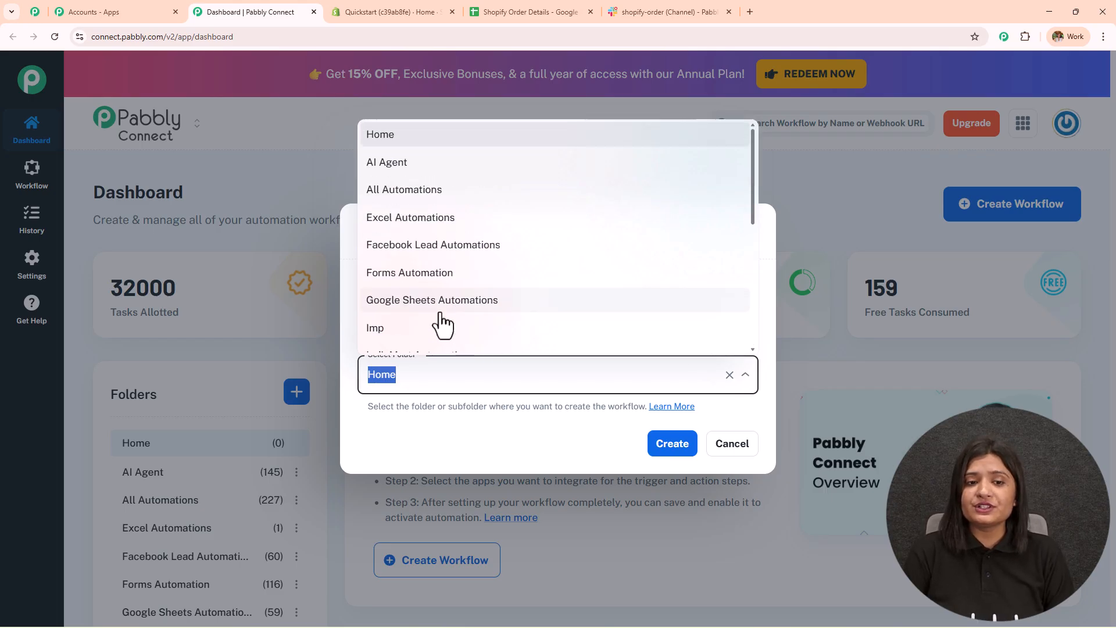
pyautogui.scroll(-4, 439, 323)
pyautogui.scroll(-2, 440, 321)
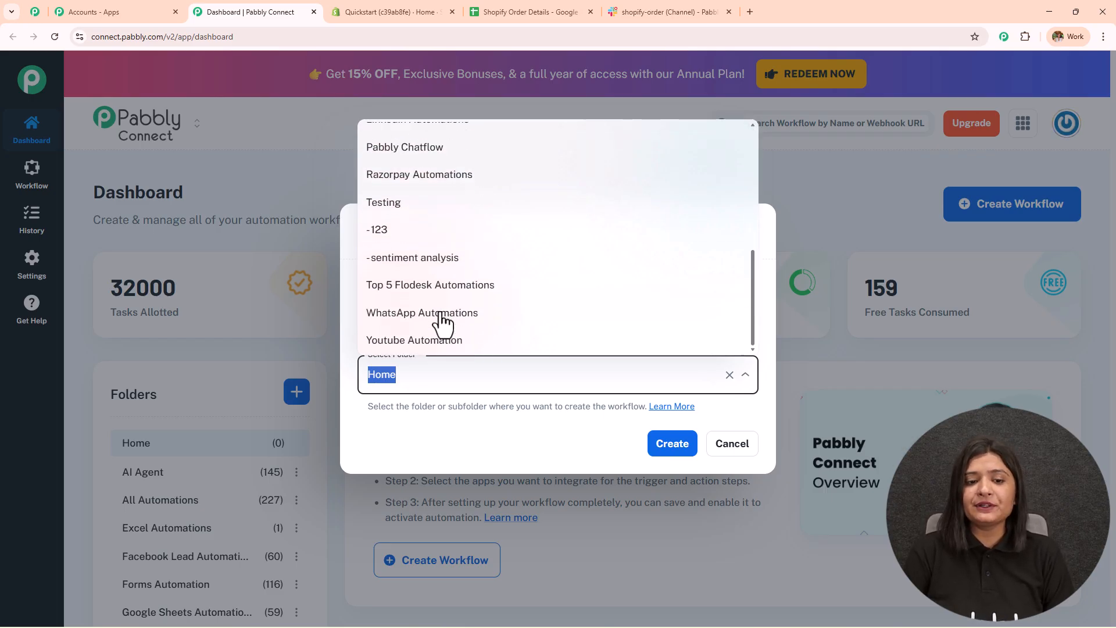
pyautogui.scroll(6, 439, 321)
pyautogui.click(424, 195)
pyautogui.click(676, 447)
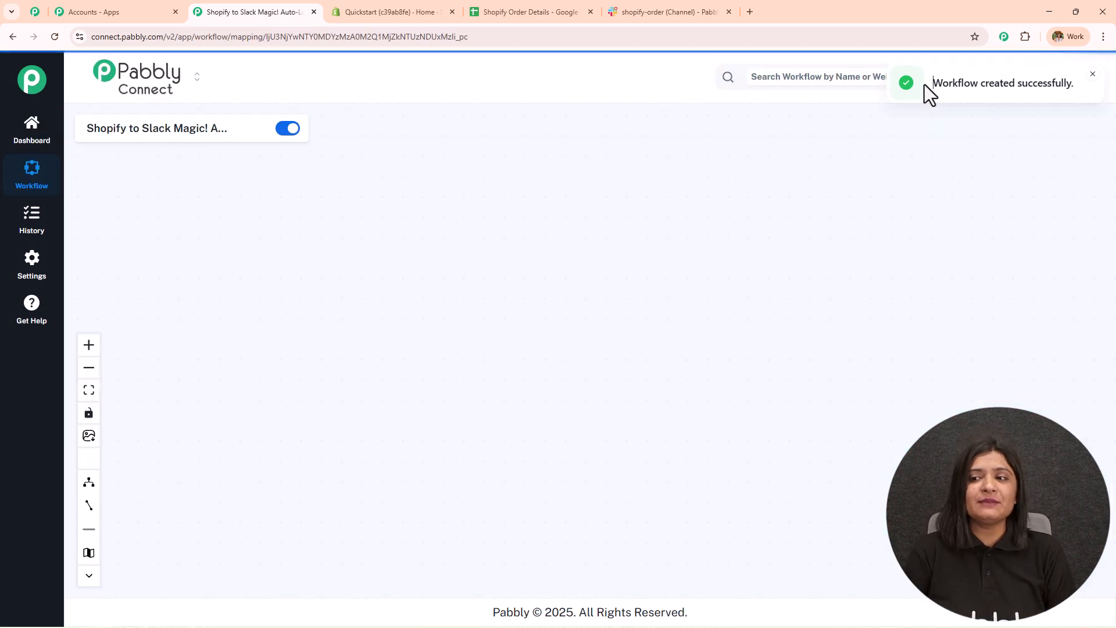
# - Pan the empty workflow canvas to bring the Add Trigger node into view
pyautogui.scroll(3, 654, 360)
pyautogui.moveTo(653, 360); pyautogui.dragTo(337, 345)
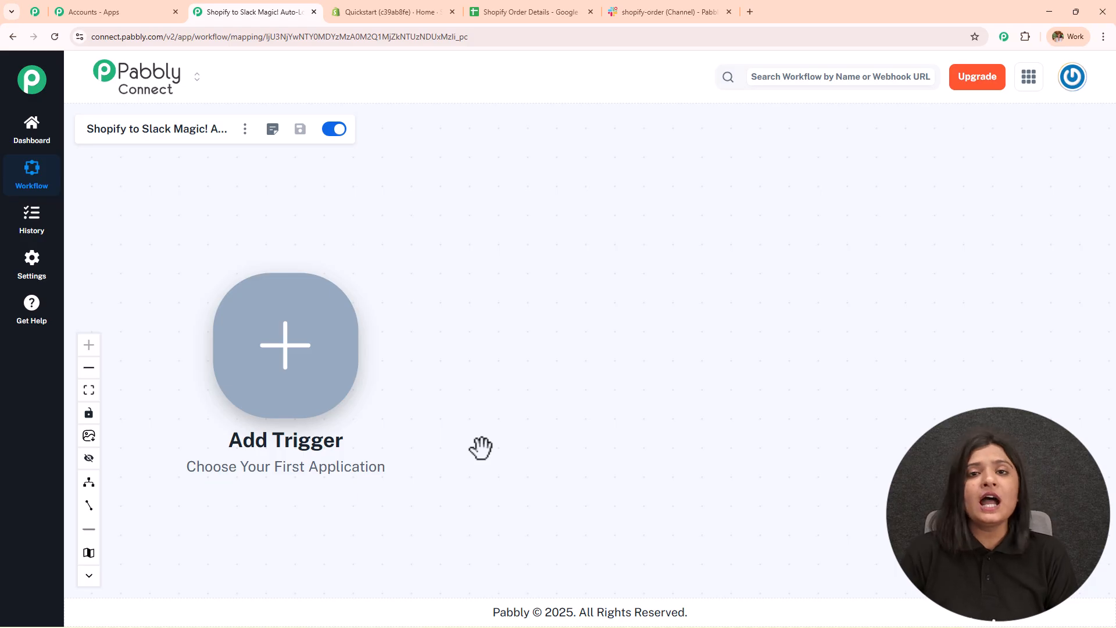
pyautogui.click(407, 13)
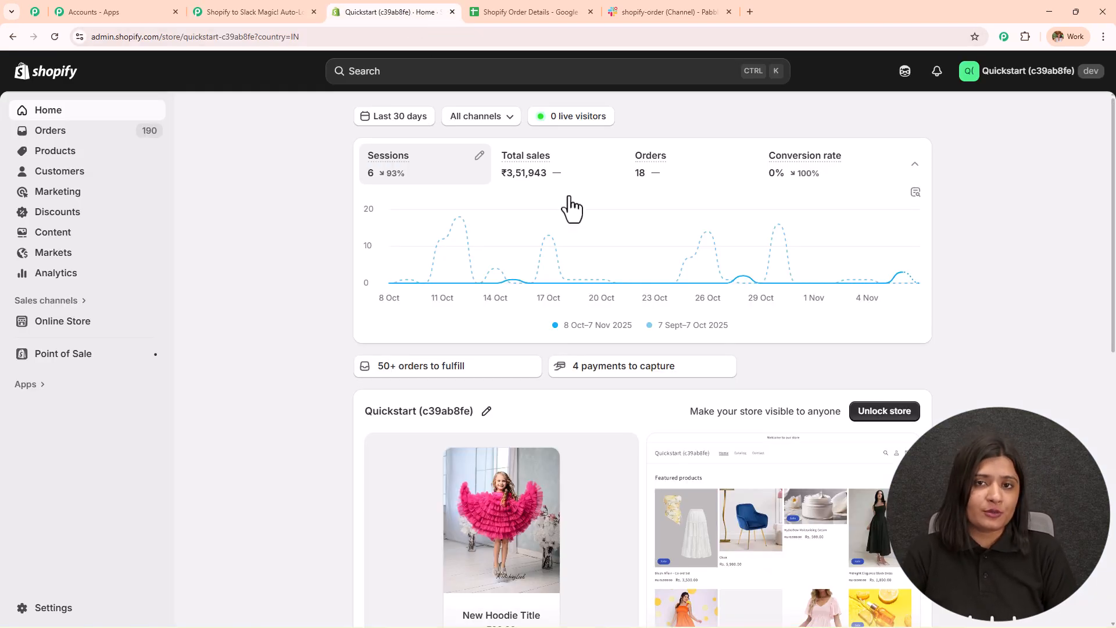
# - Check the Order Details sheet, Slack channel and Shopify dashboard, then return to the workflow
pyautogui.click(526, 12)
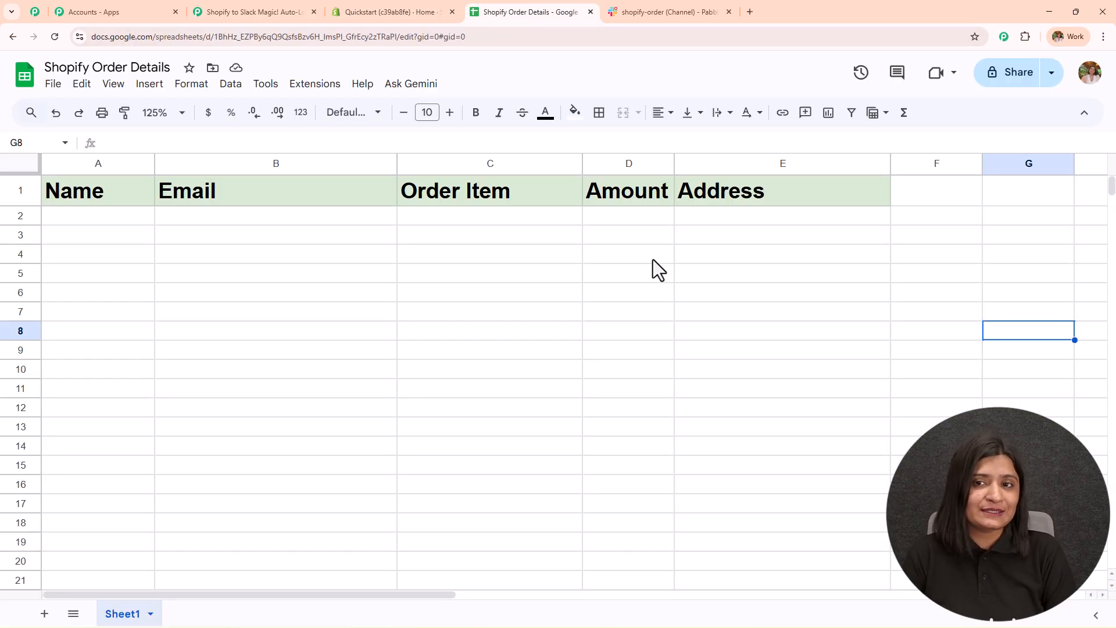
pyautogui.click(654, 12)
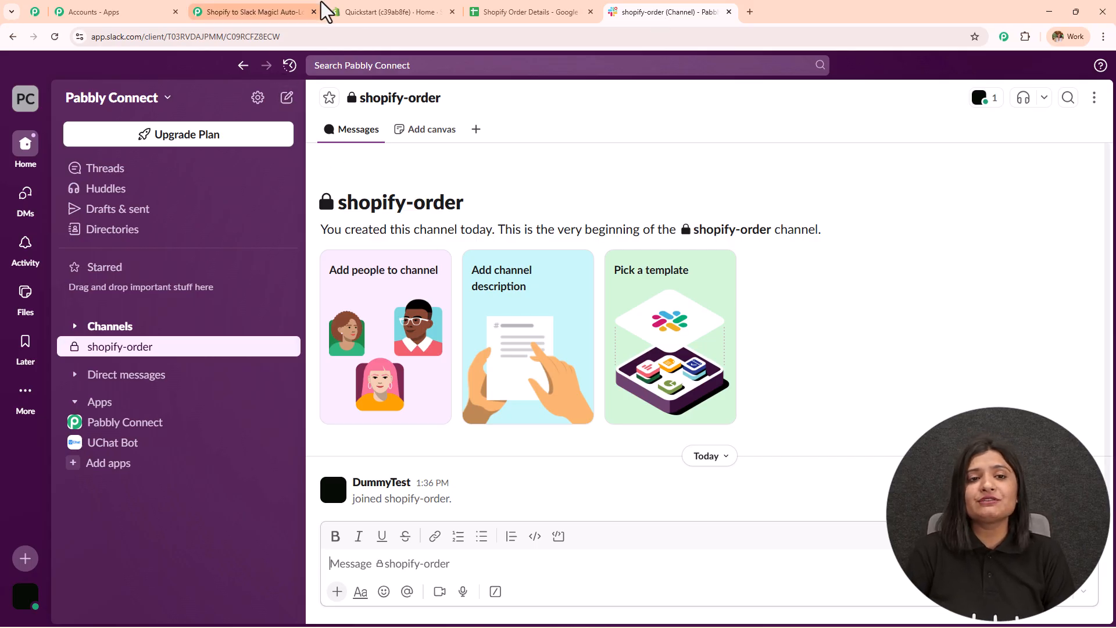
pyautogui.click(364, 12)
pyautogui.click(516, 13)
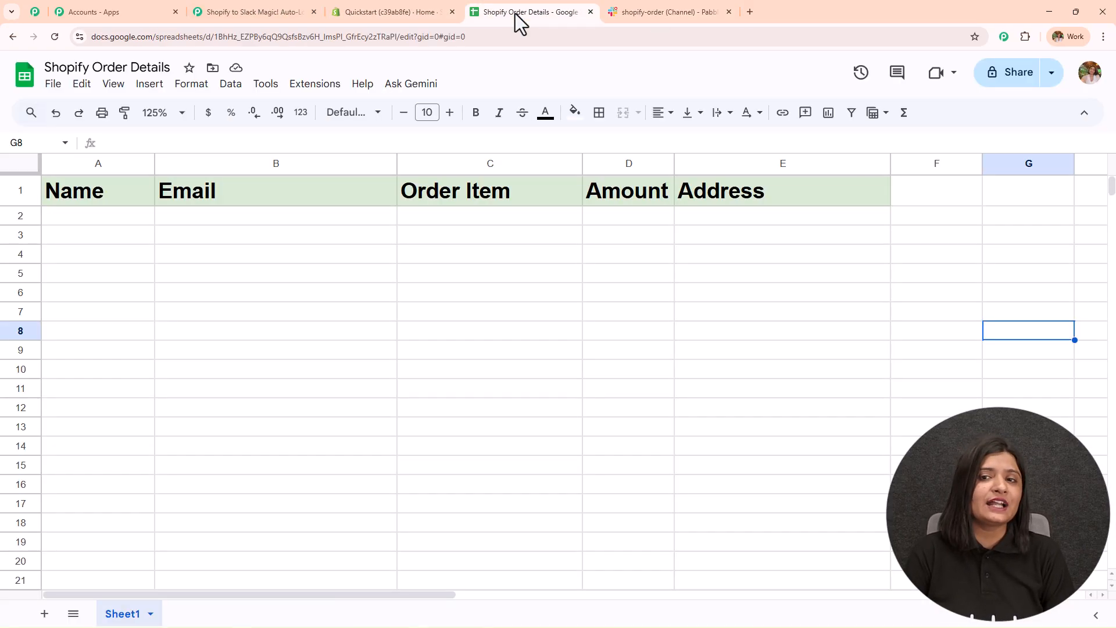
pyautogui.click(714, 11)
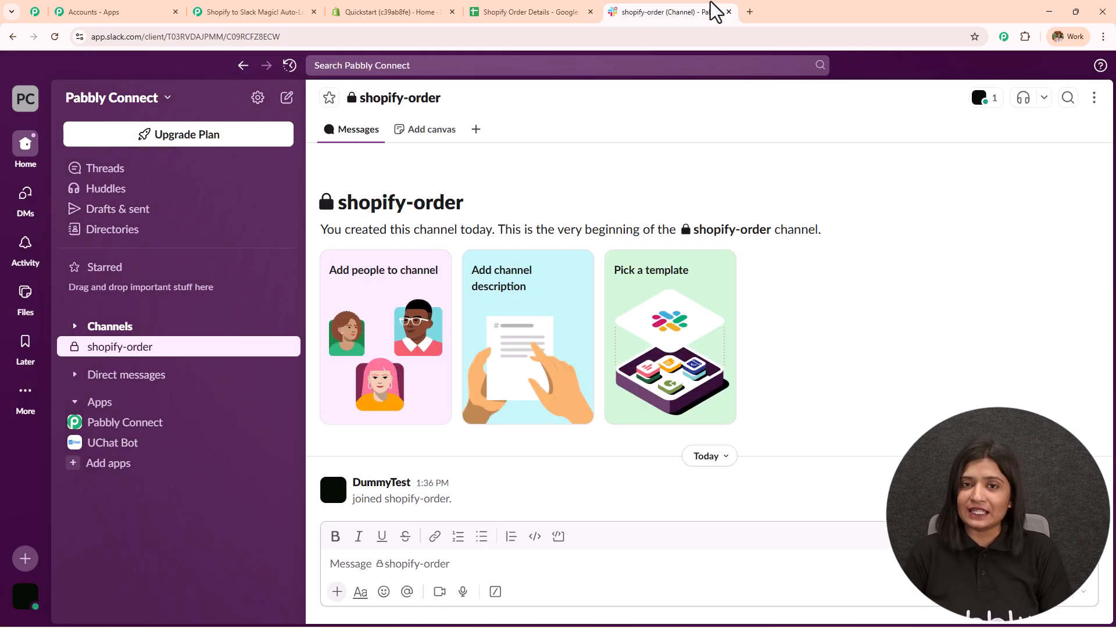
pyautogui.click(393, 12)
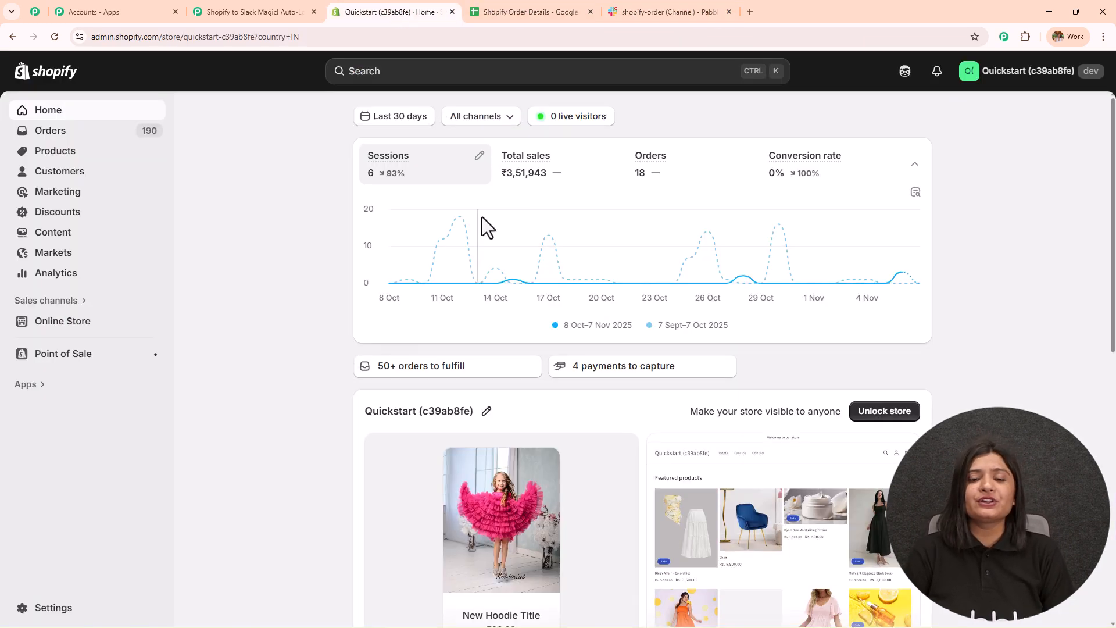
pyautogui.click(236, 14)
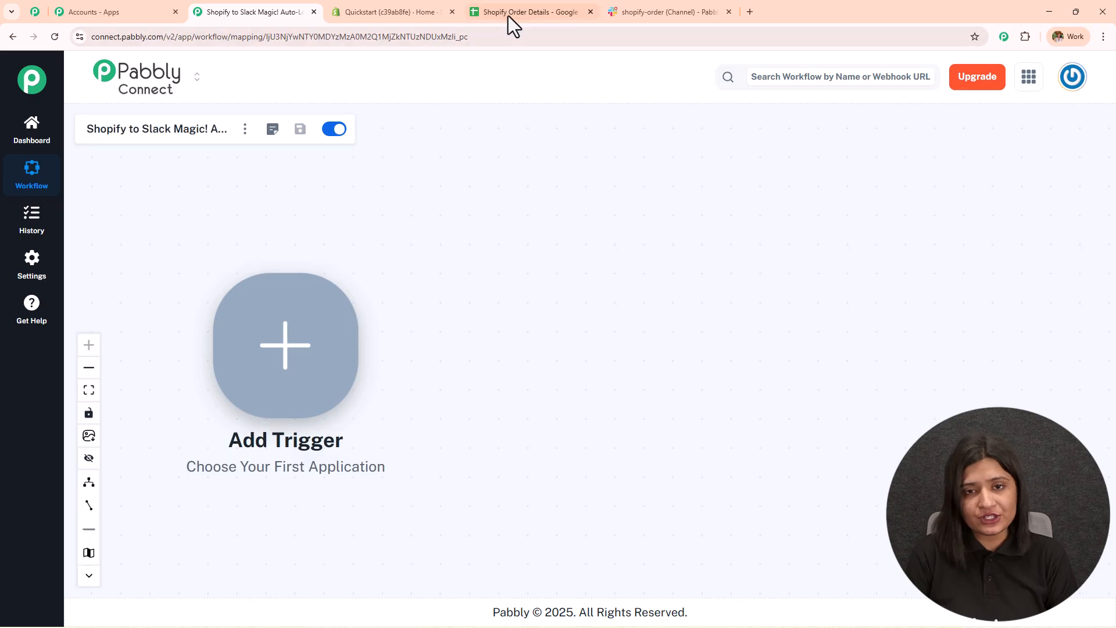
# - After another glance at the sheet and Slack, open the workflow's Trigger Setup panel
pyautogui.click(557, 14)
pyautogui.click(672, 7)
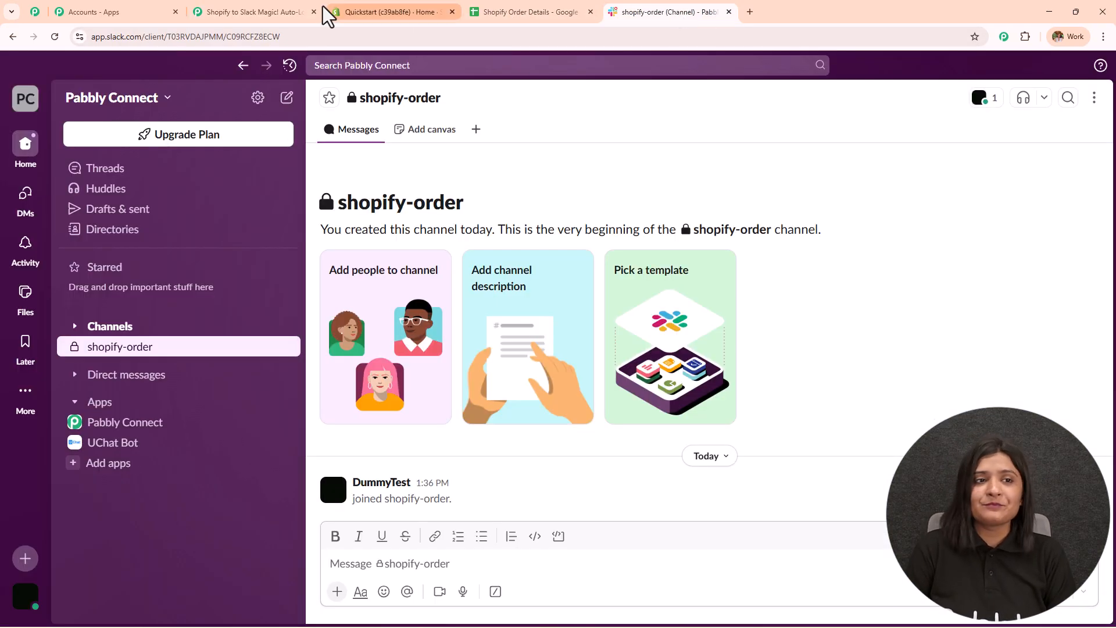
pyautogui.click(303, 12)
pyautogui.click(285, 403)
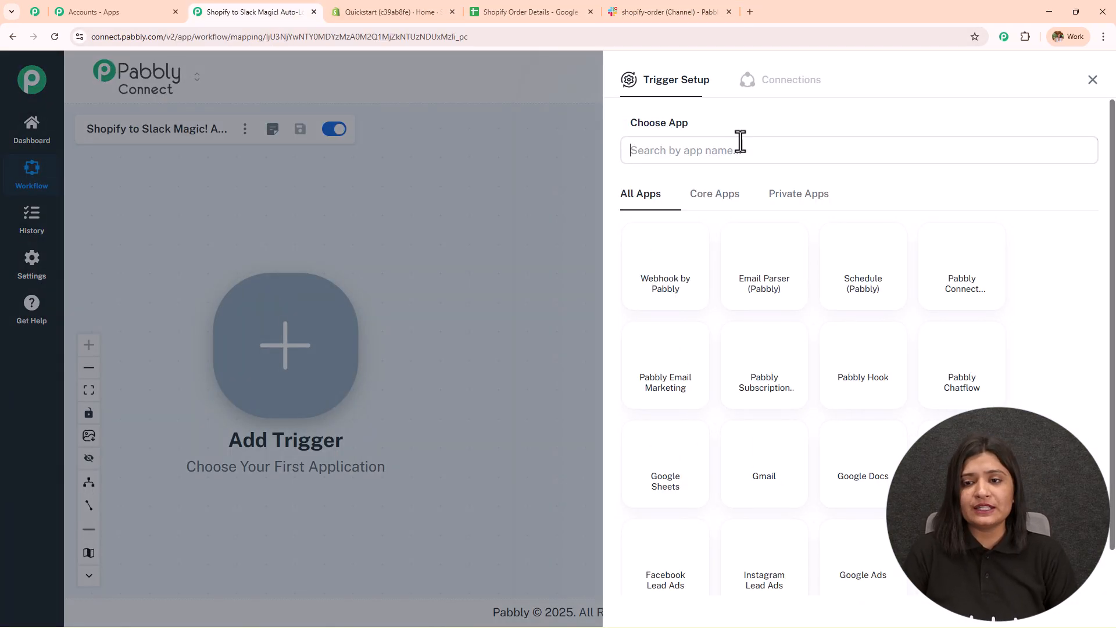
# - Set the trigger to Shopify (Legacy) with the New Order event, then connect it to get a webhook URL
pyautogui.click(739, 148)
pyautogui.write('Shopify')
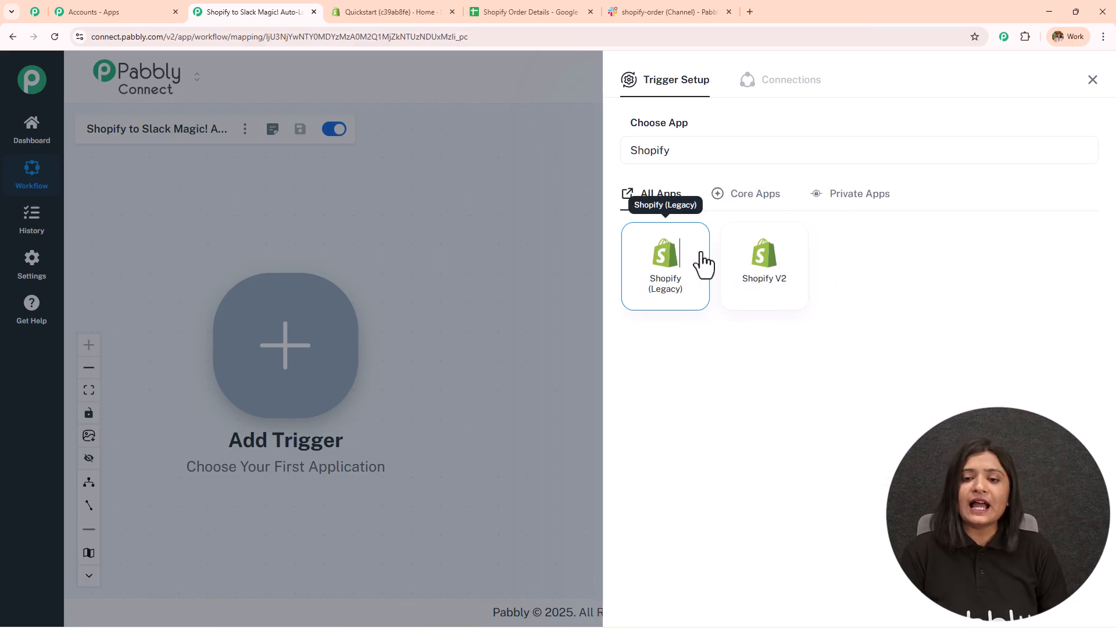
pyautogui.click(701, 256)
pyautogui.click(689, 217)
pyautogui.write('new or')
pyautogui.click(709, 271)
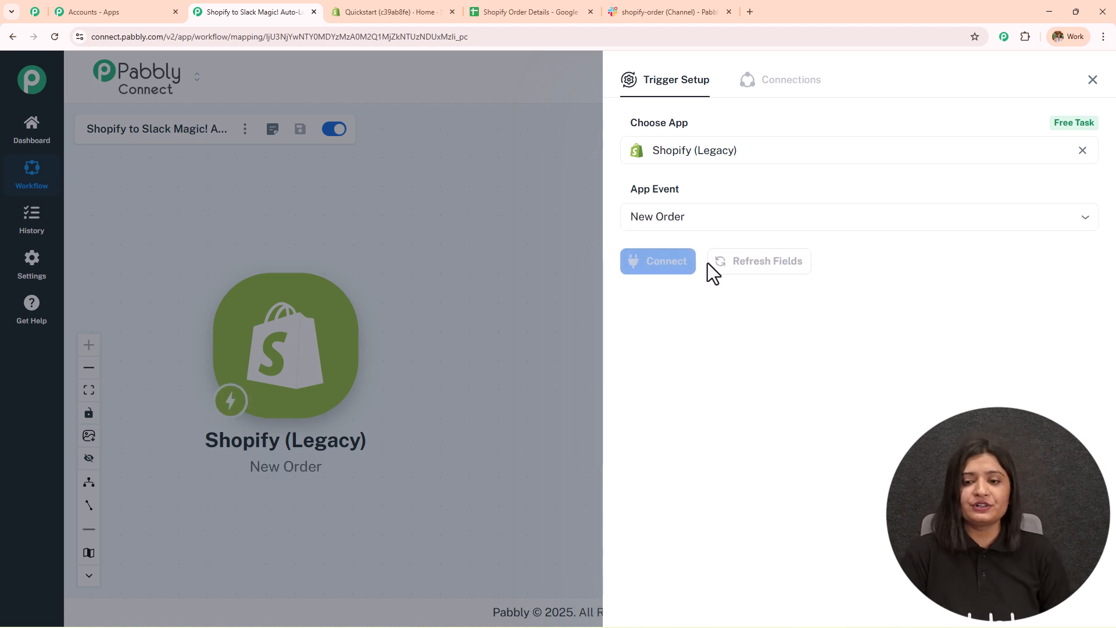
pyautogui.click(661, 278)
pyautogui.scroll(-1, 659, 280)
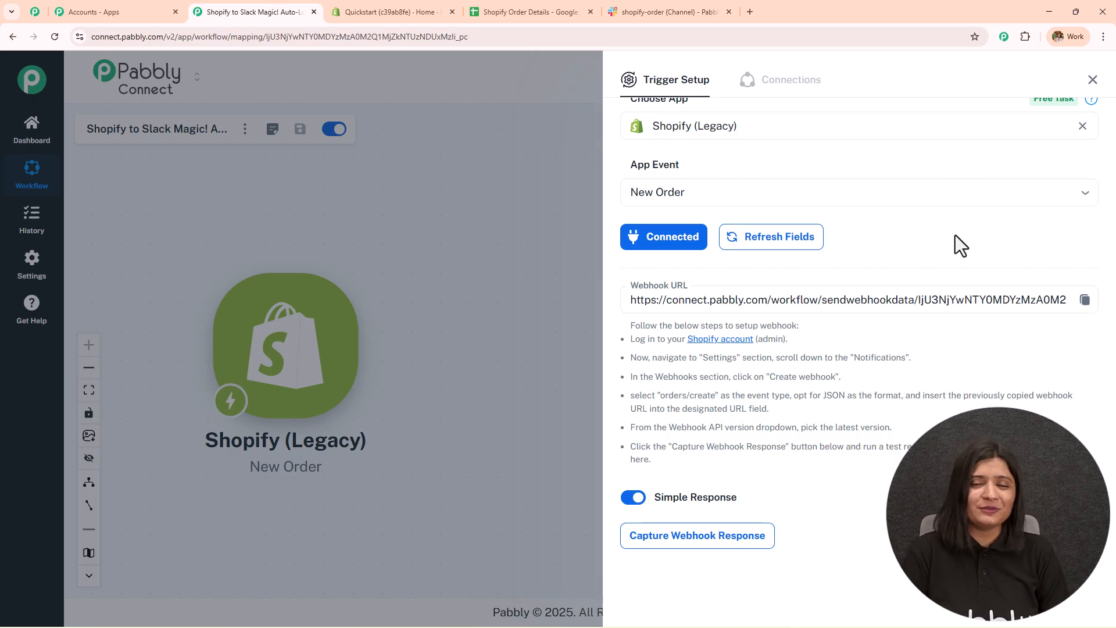
# - Skim the webhook setup instructions and open the Shopify store's Settings page
pyautogui.moveTo(619, 330); pyautogui.dragTo(853, 484)
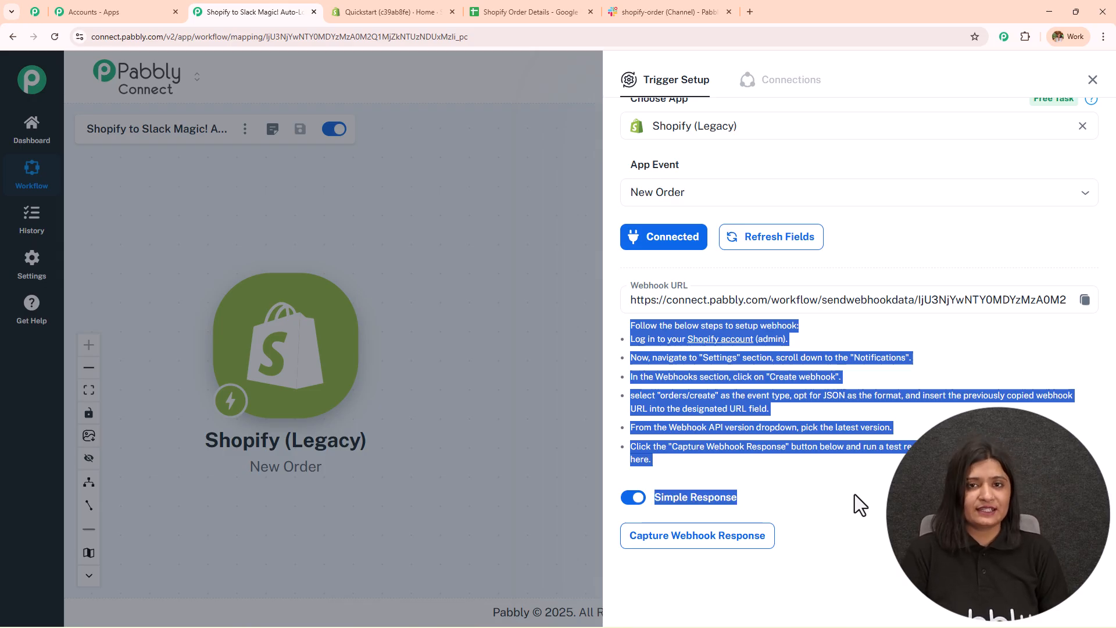
pyautogui.click(855, 494)
pyautogui.click(402, 8)
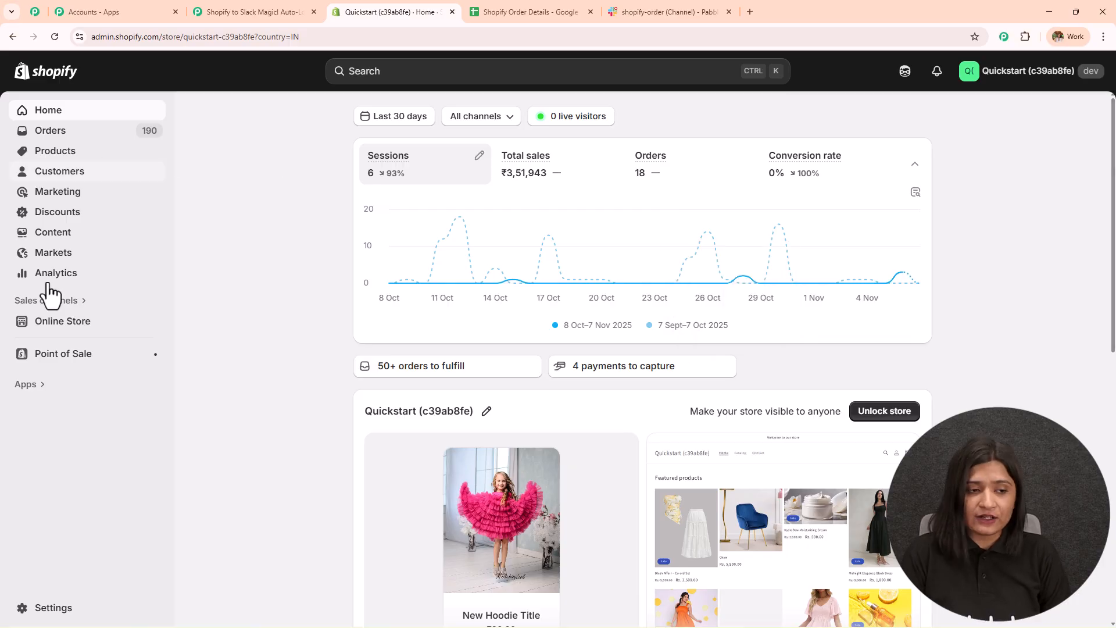
pyautogui.click(53, 610)
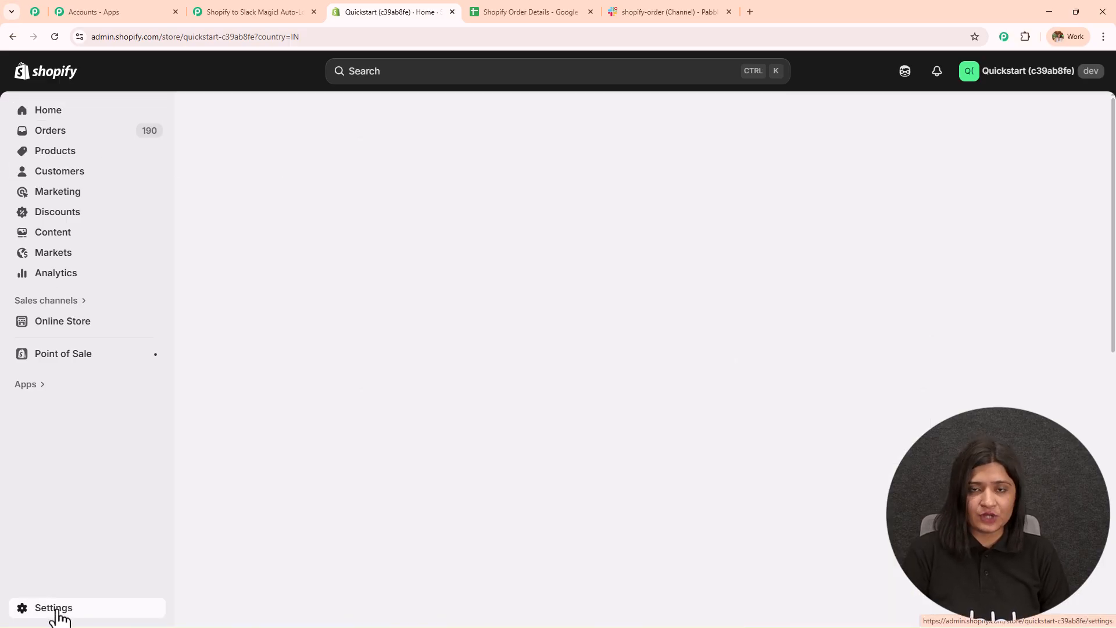
pyautogui.click(256, 12)
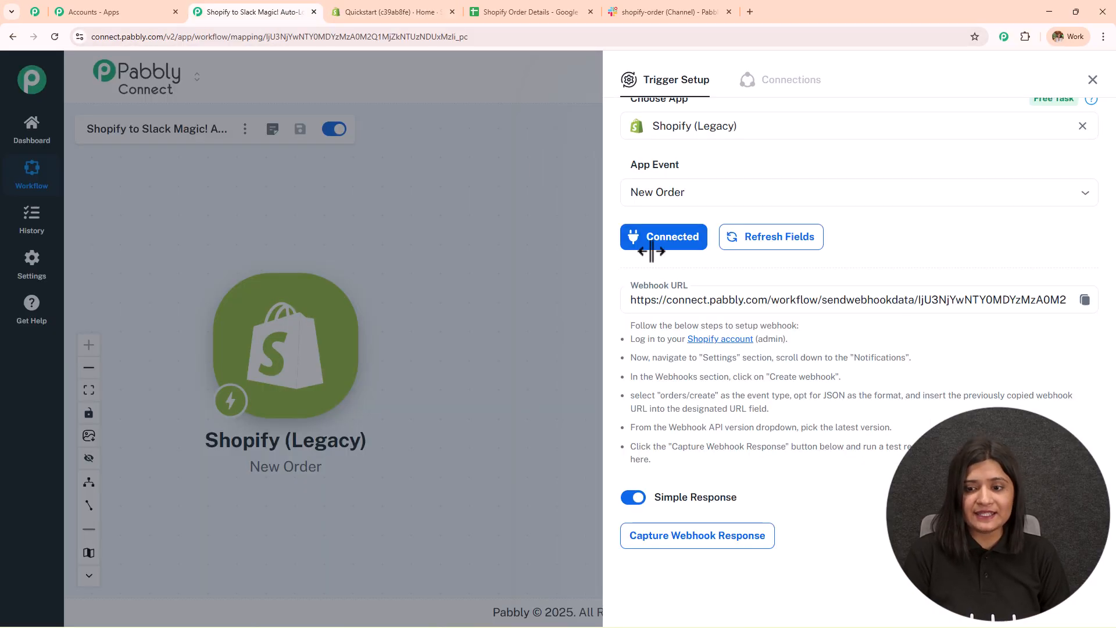
# - Go through each setup step: Notifications, create webhook, JSON format, paste URL, latest API version, Capture Webhook Response
pyautogui.moveTo(700, 358); pyautogui.dragTo(932, 364)
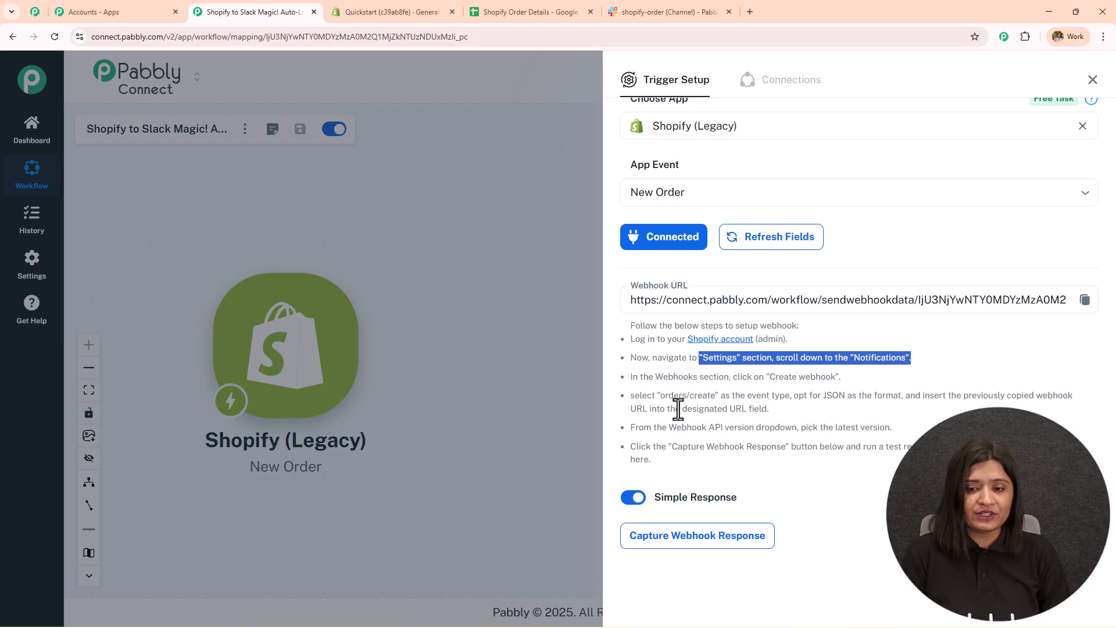
pyautogui.moveTo(678, 378); pyautogui.dragTo(847, 398)
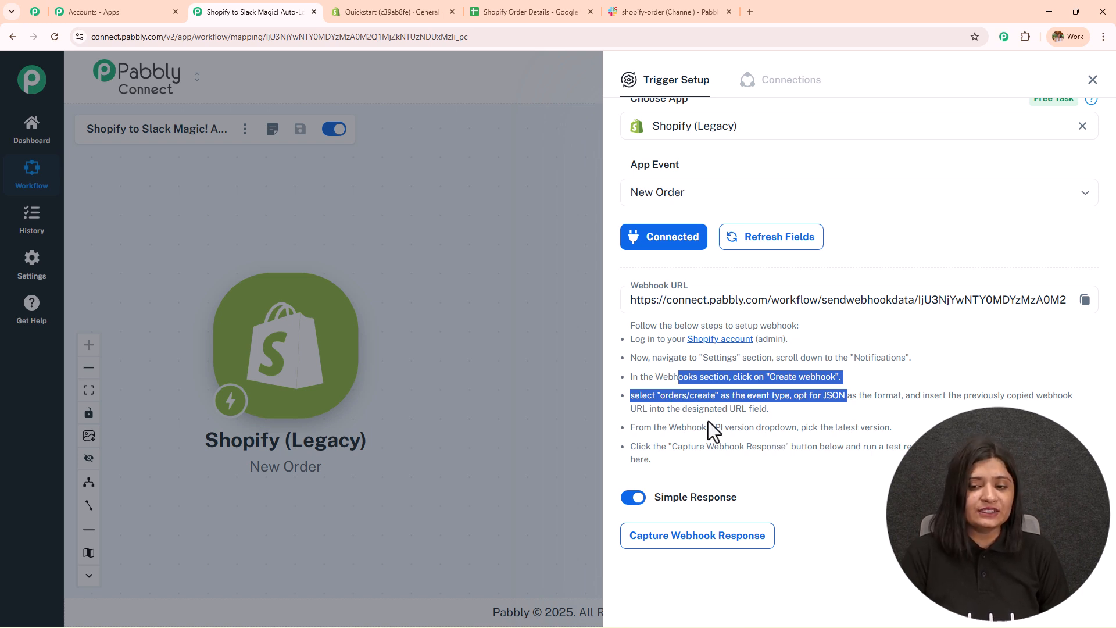
pyautogui.moveTo(791, 396); pyautogui.dragTo(905, 399)
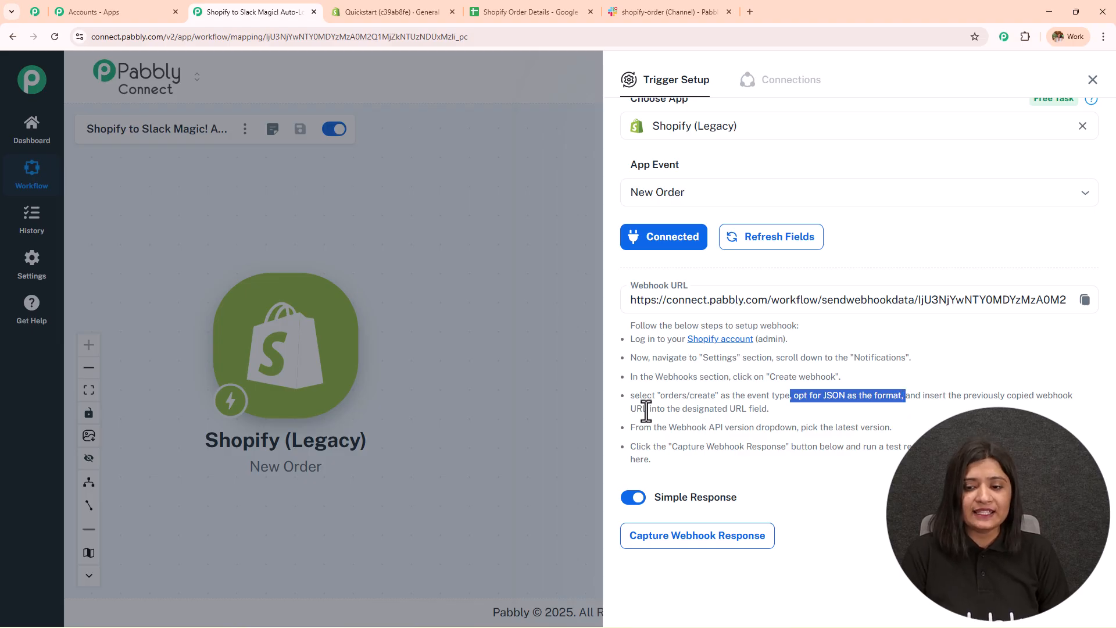
pyautogui.moveTo(648, 408); pyautogui.dragTo(831, 406)
pyautogui.moveTo(692, 428); pyautogui.dragTo(829, 428)
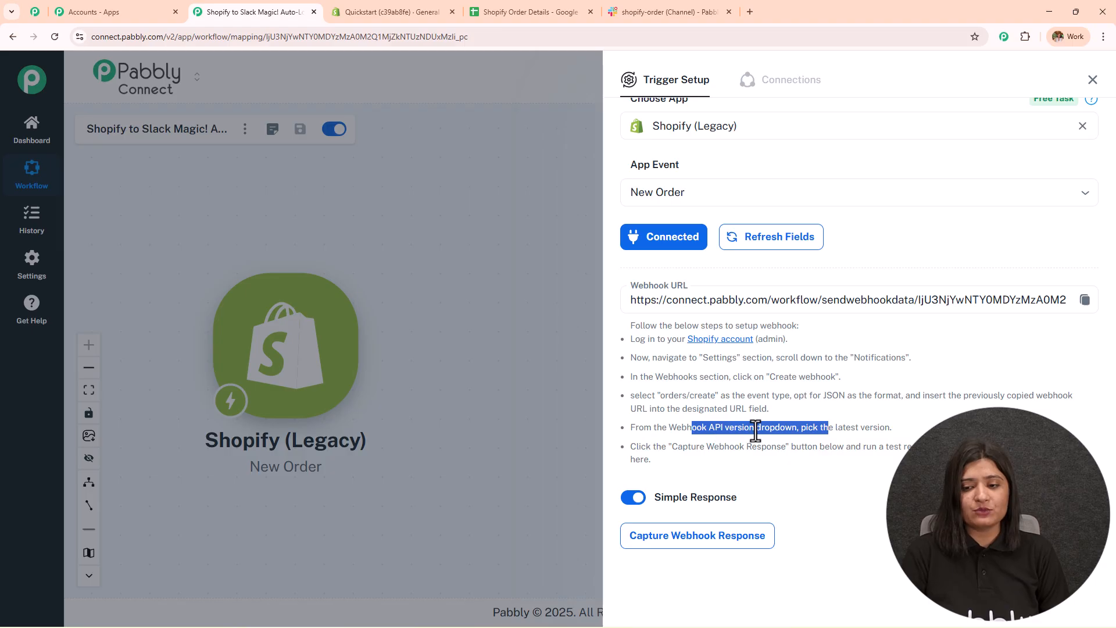
pyautogui.moveTo(885, 427); pyautogui.dragTo(790, 427)
pyautogui.moveTo(668, 446); pyautogui.dragTo(931, 449)
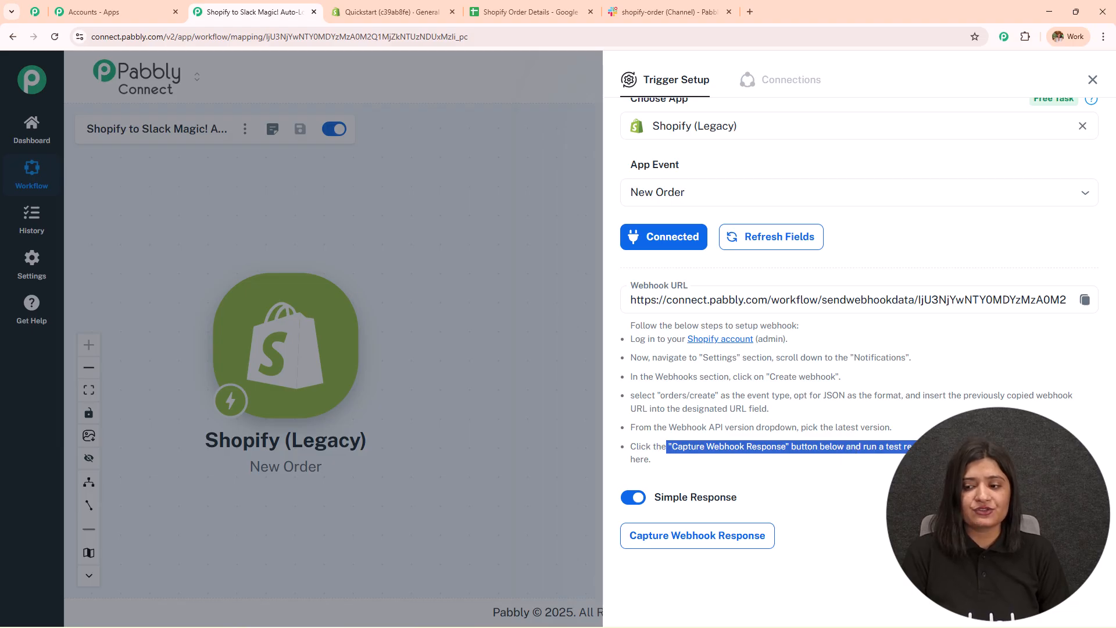
# - In Shopify's Notifications webhooks, start a new webhook for Order creation in JSON format
pyautogui.click(399, 6)
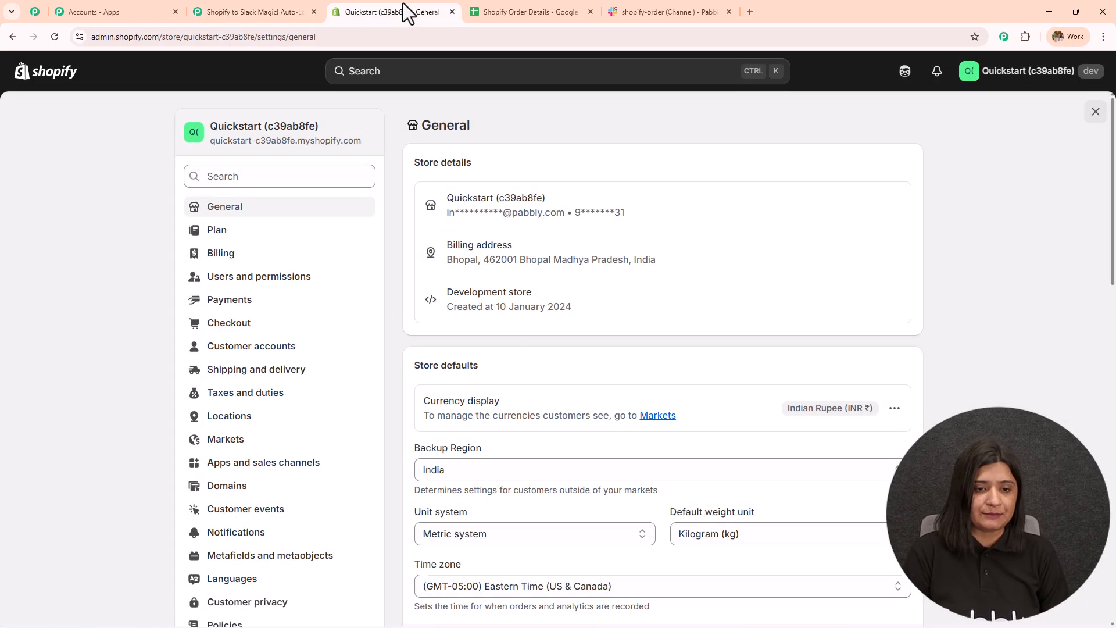
pyautogui.scroll(-9, 244, 442)
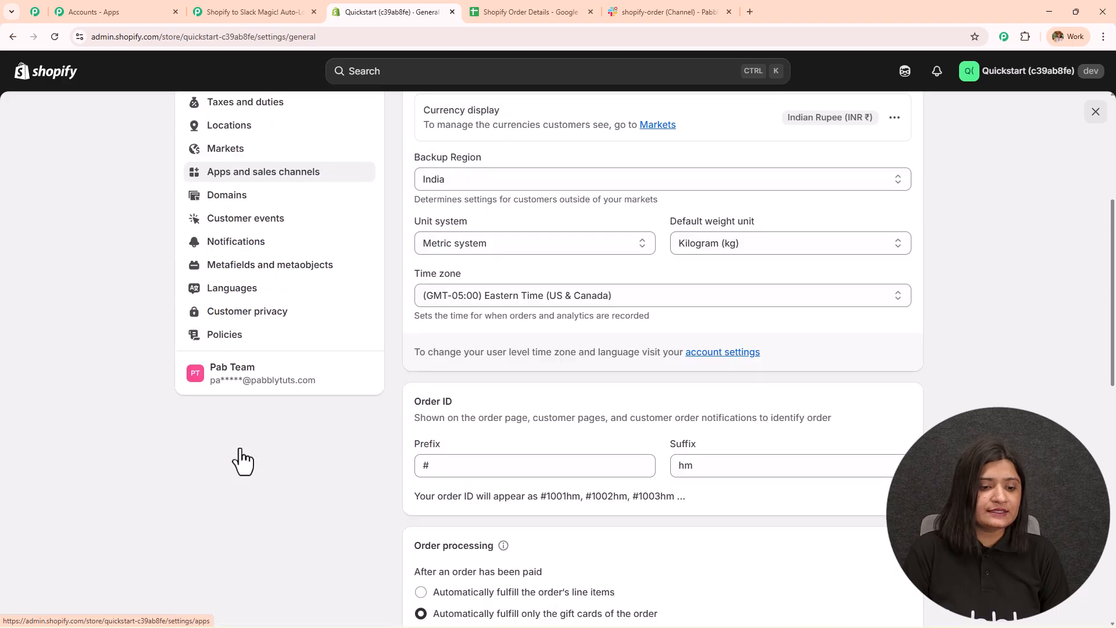
pyautogui.scroll(7, 241, 461)
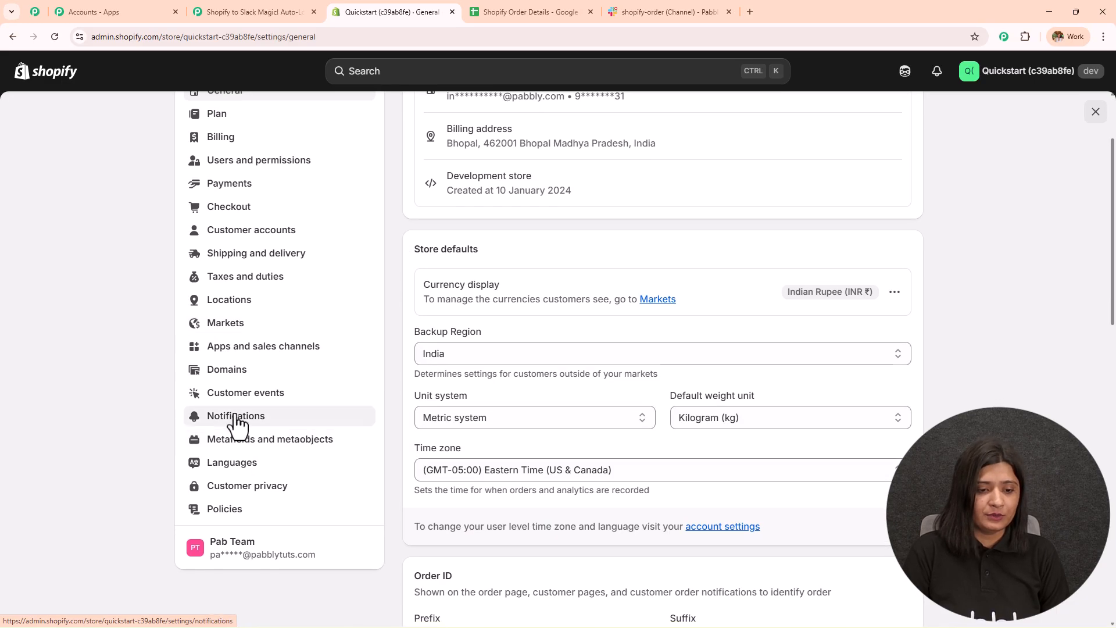
pyautogui.click(235, 417)
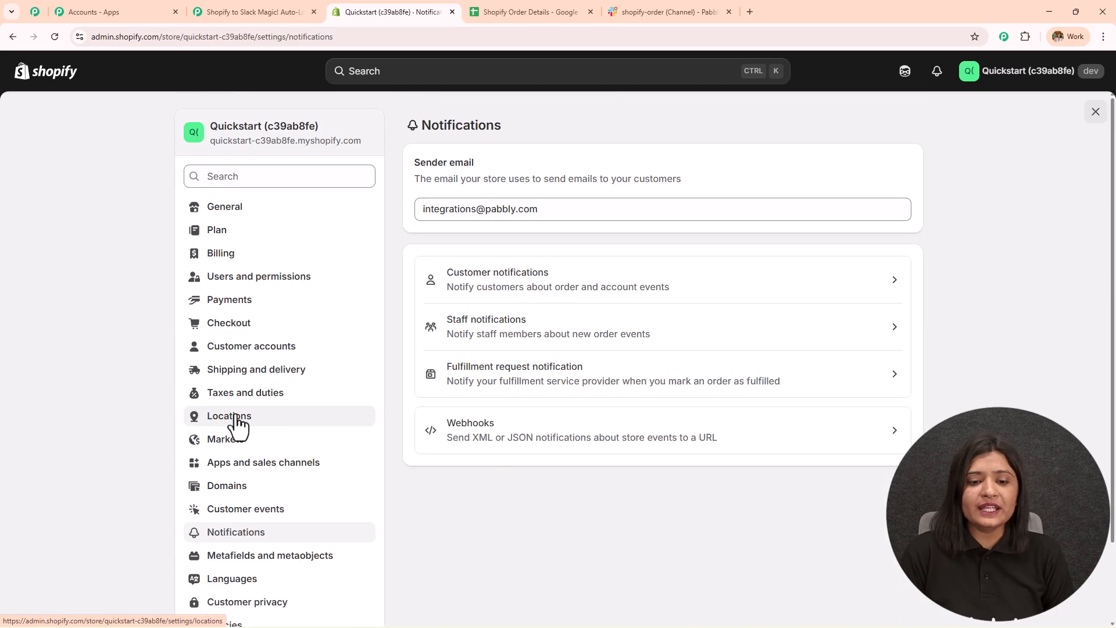
pyautogui.click(568, 450)
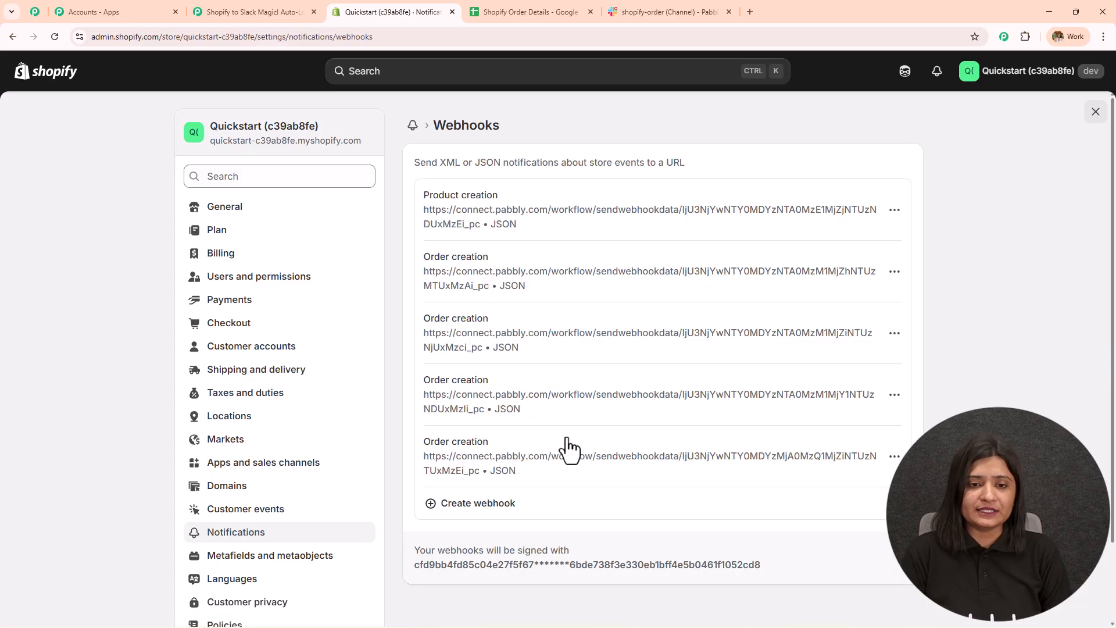
pyautogui.click(497, 517)
pyautogui.click(417, 295)
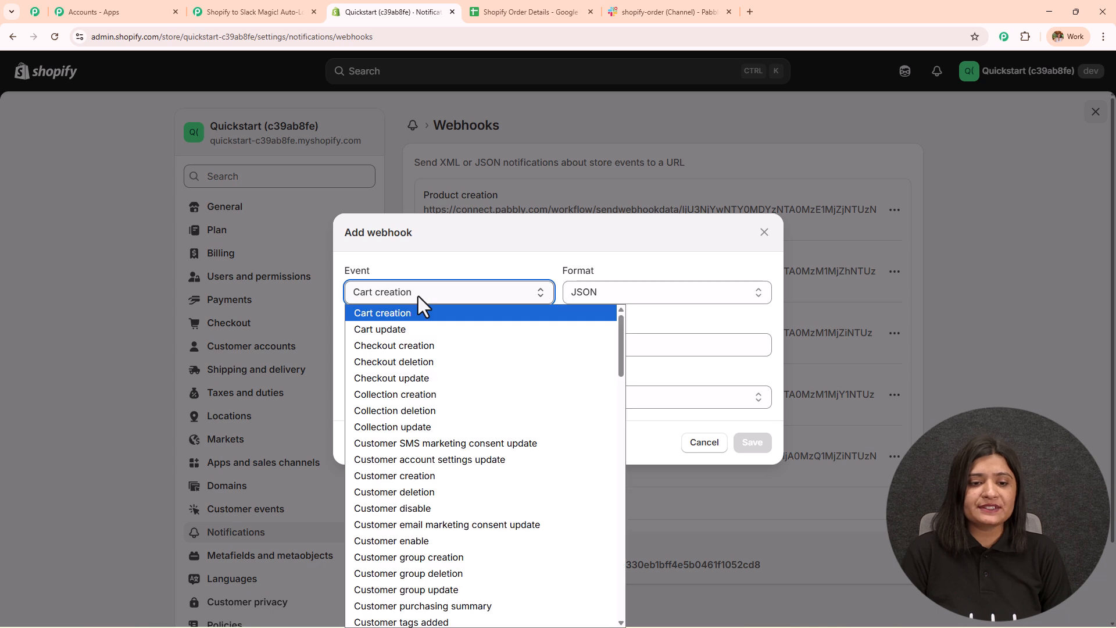
pyautogui.press('o')
pyautogui.press('Down')
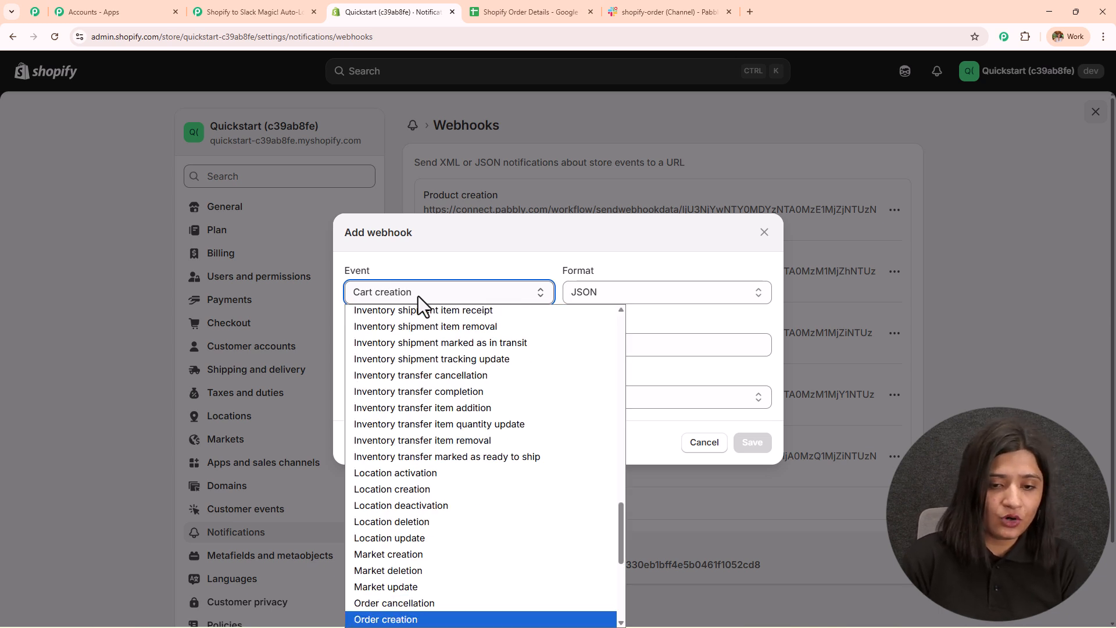
pyautogui.scroll(-5, 433, 399)
pyautogui.click(378, 343)
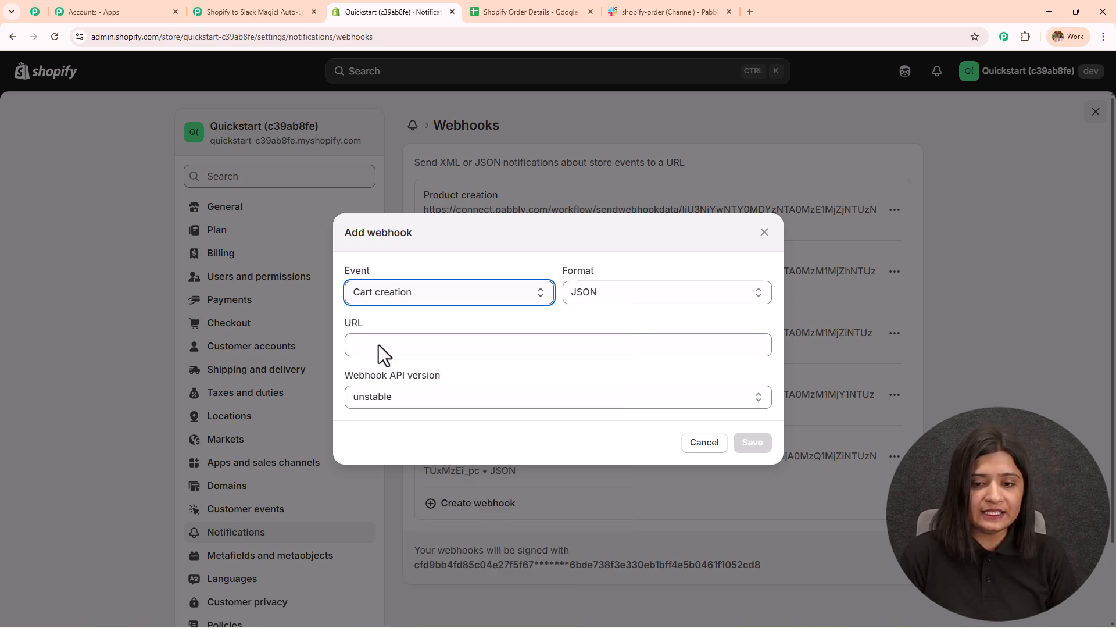
pyautogui.click(668, 283)
pyautogui.click(644, 314)
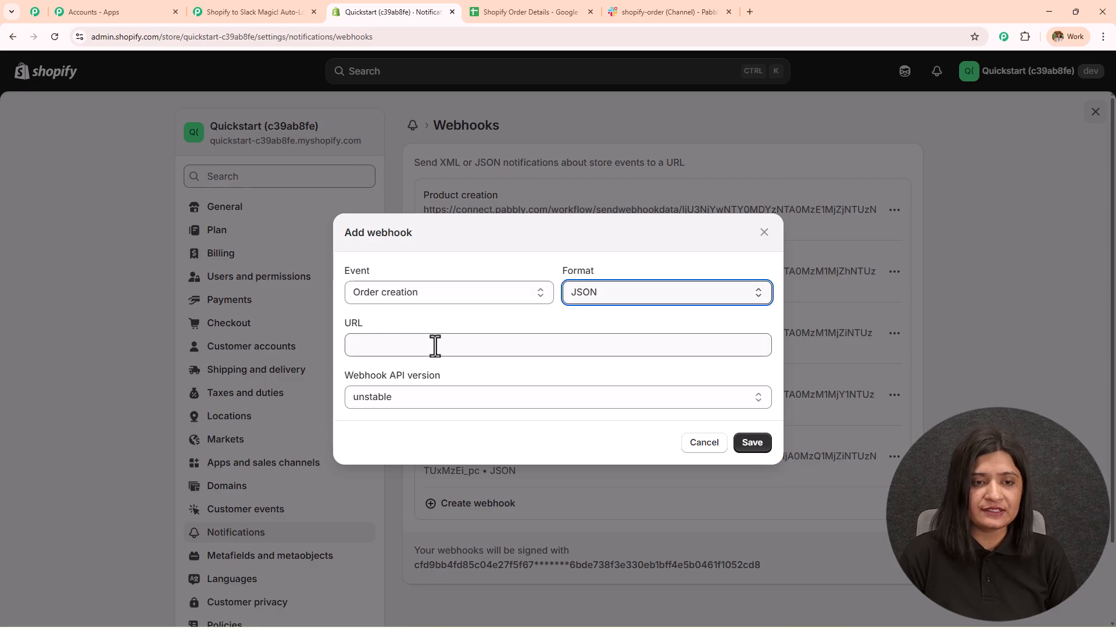
# - Copy the Pabbly trigger's webhook URL and start Capture Webhook Response
pyautogui.click(250, 12)
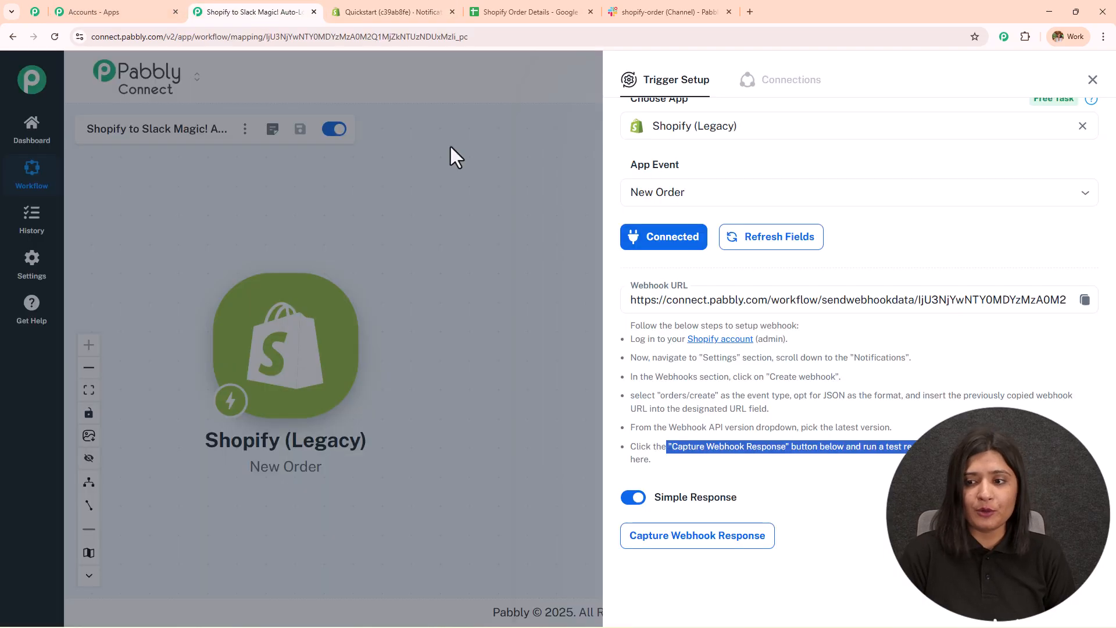
pyautogui.click(1085, 300)
pyautogui.click(442, 18)
# - Paste the Pabbly URL, choose API version 2025-10 (Latest), save the webhook, and return to Pabbly
pyautogui.click(464, 348)
pyautogui.hotkey('ctrl', 'v')
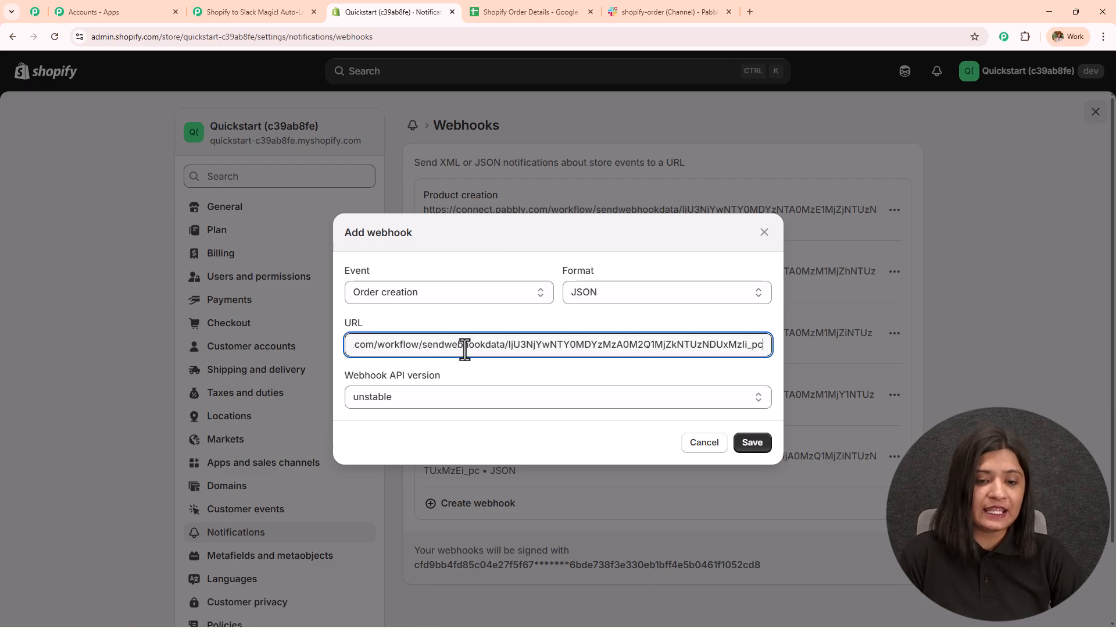
pyautogui.click(467, 399)
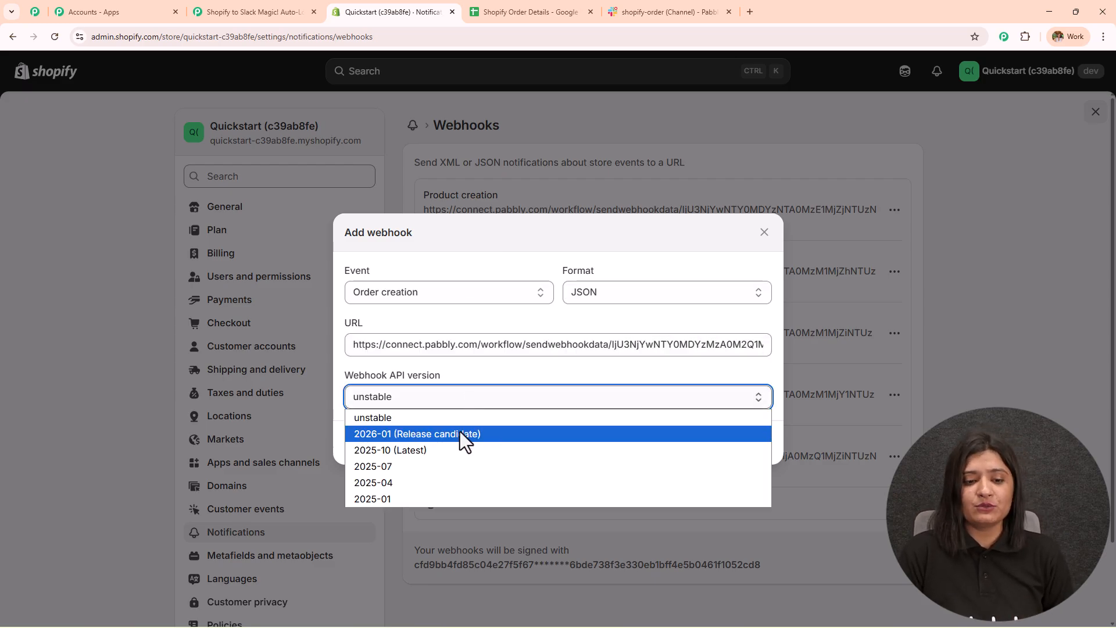
pyautogui.click(463, 451)
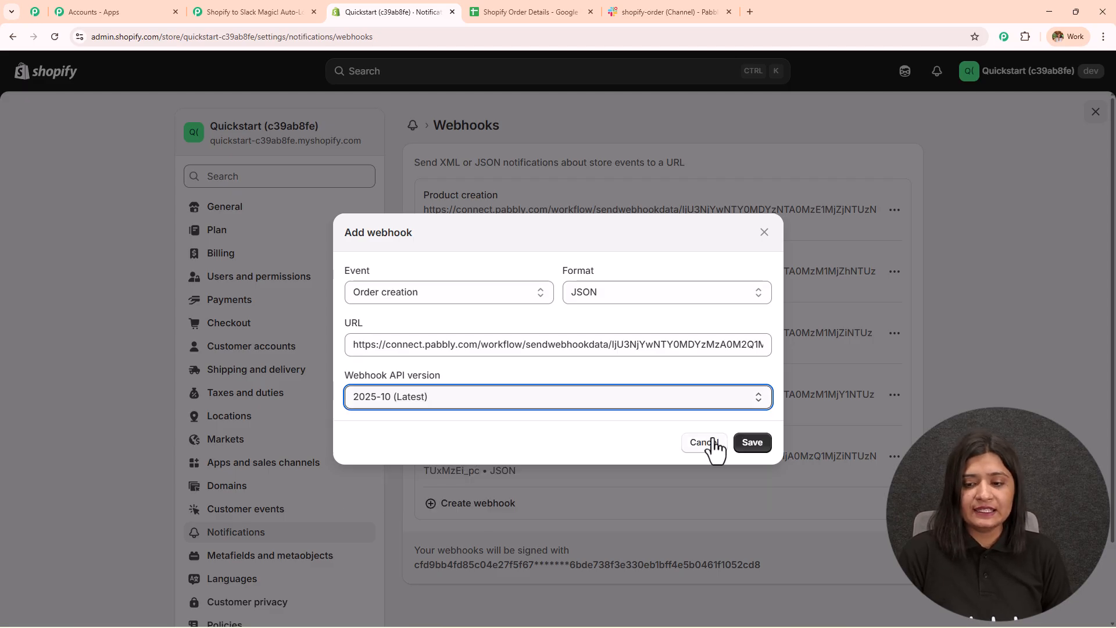
pyautogui.click(761, 447)
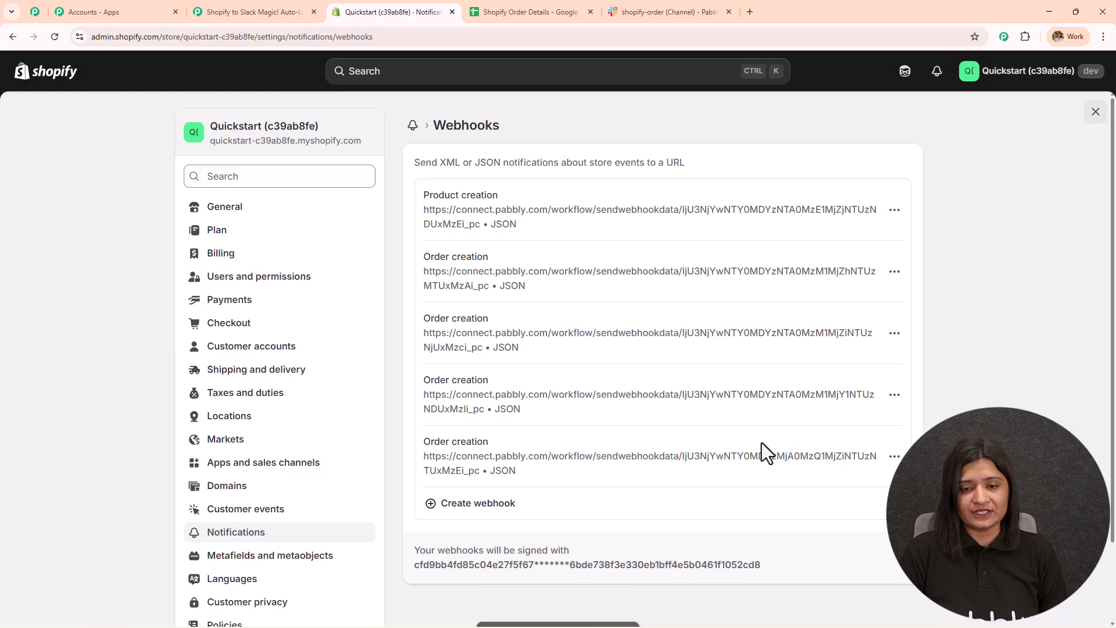
pyautogui.moveTo(483, 593); pyautogui.dragTo(638, 594)
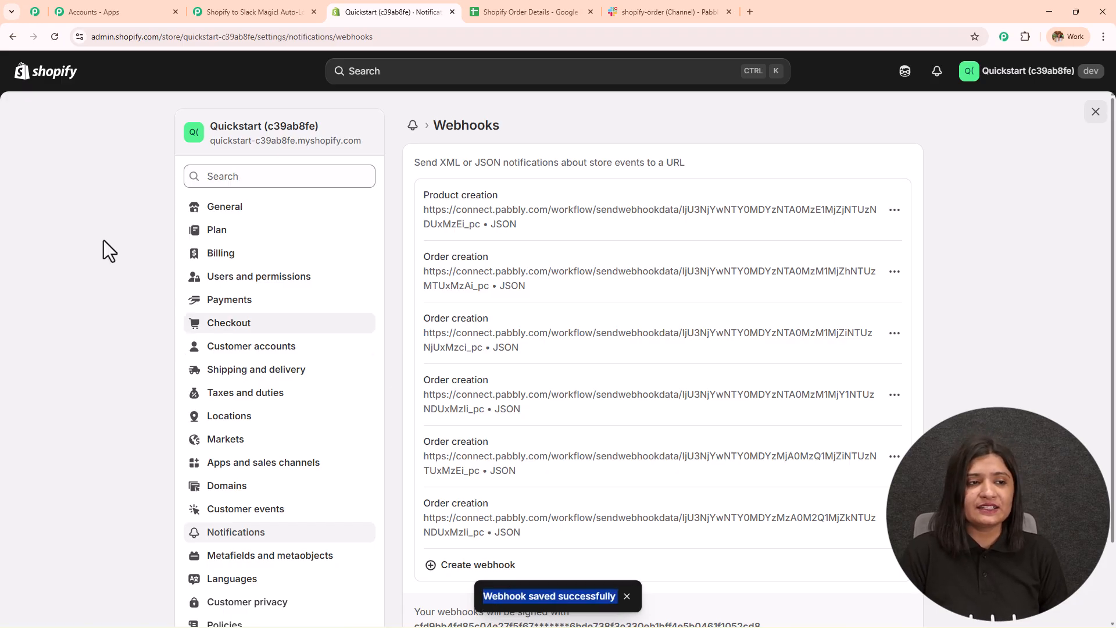
pyautogui.click(14, 79)
pyautogui.click(245, 12)
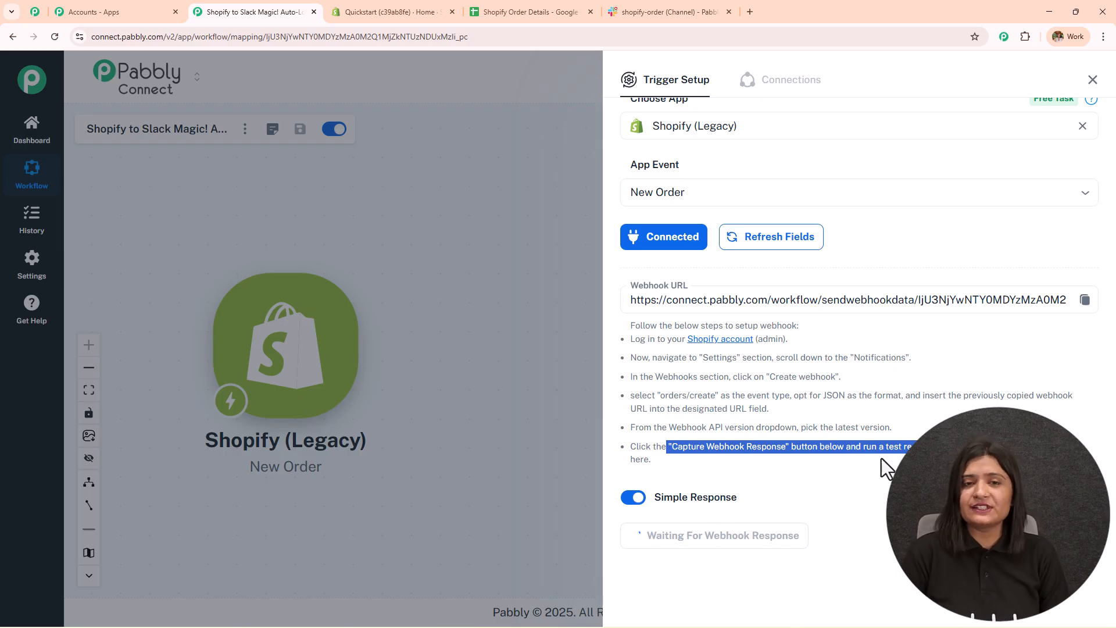
# - Switch to the Shopify store admin's Home page
pyautogui.click(379, 7)
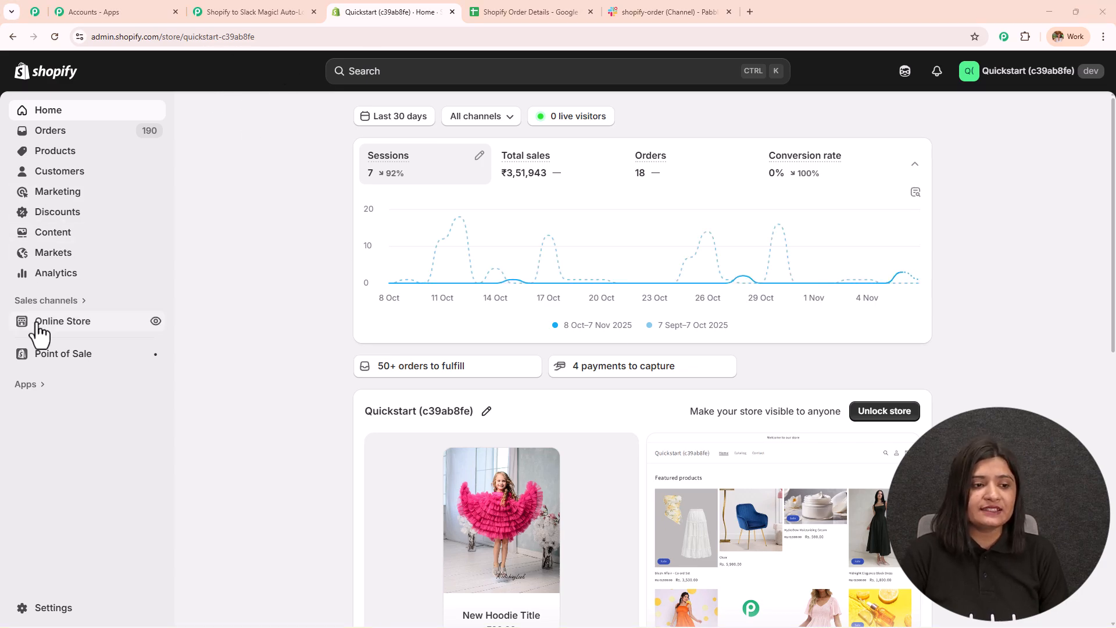
# - Open the online store and start a Buy it now checkout for the Blush Affair – Co-ord Set
pyautogui.click(156, 321)
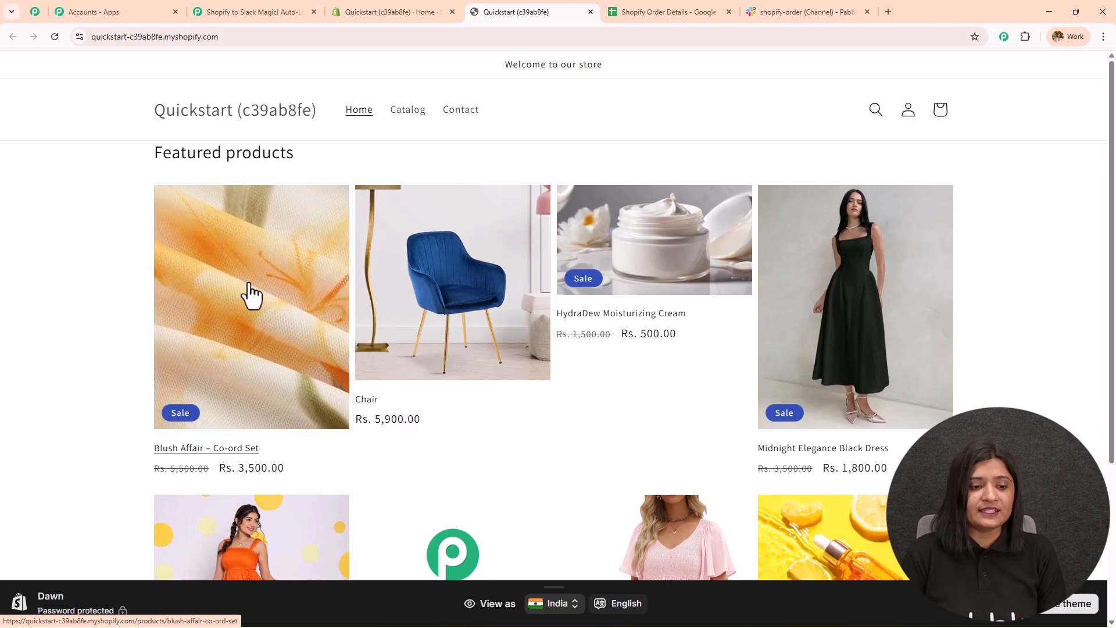
pyautogui.click(308, 309)
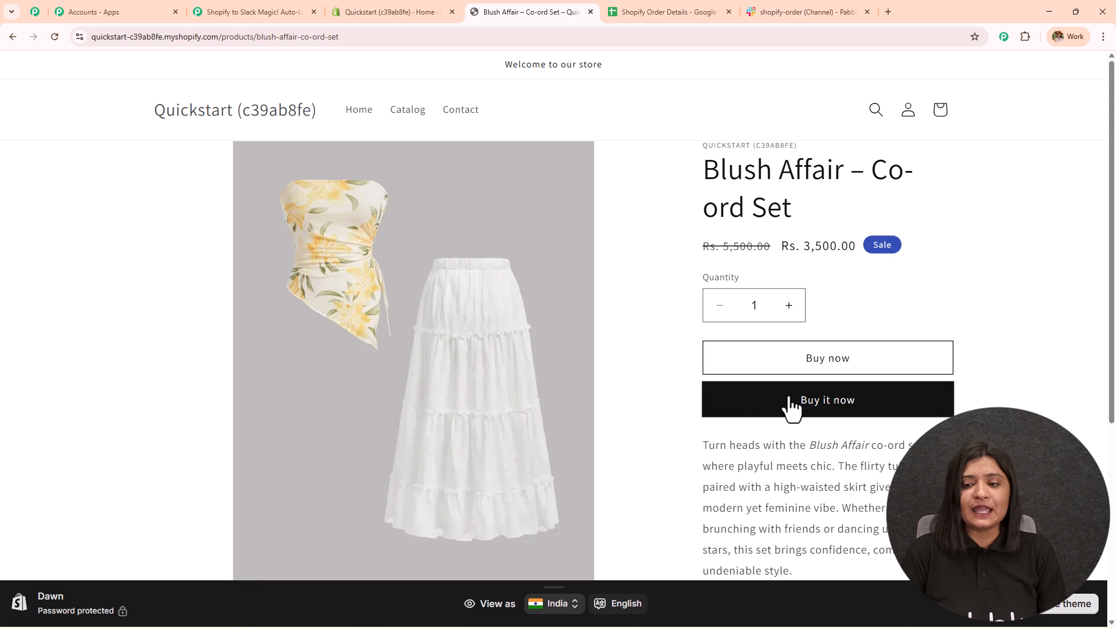
pyautogui.click(792, 405)
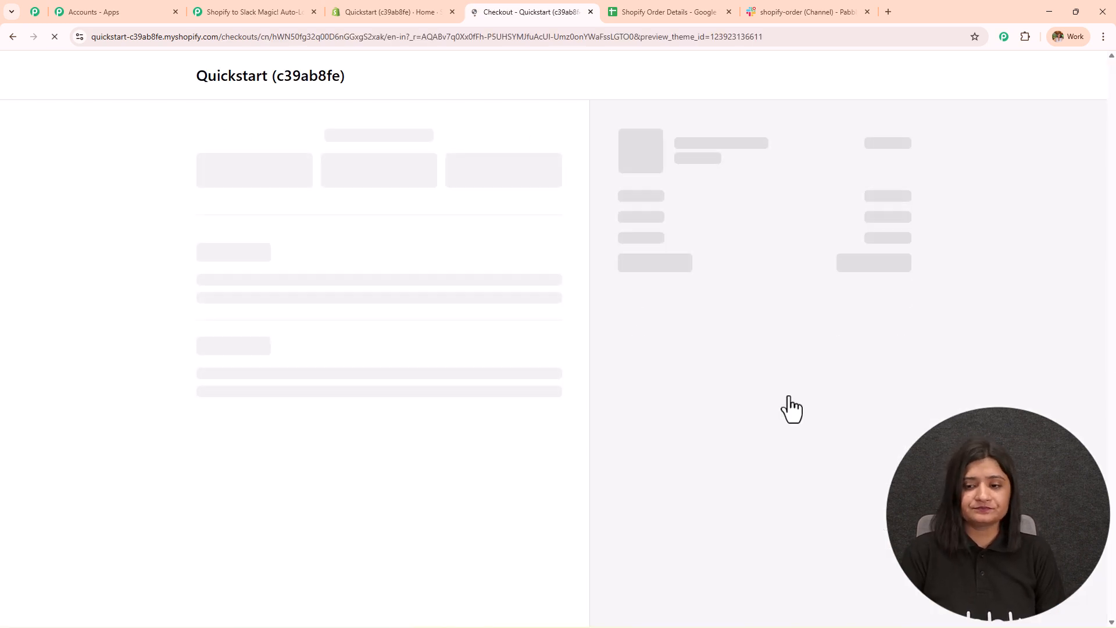
# - Enter the contact email and the customer's first and last name
pyautogui.click(231, 176)
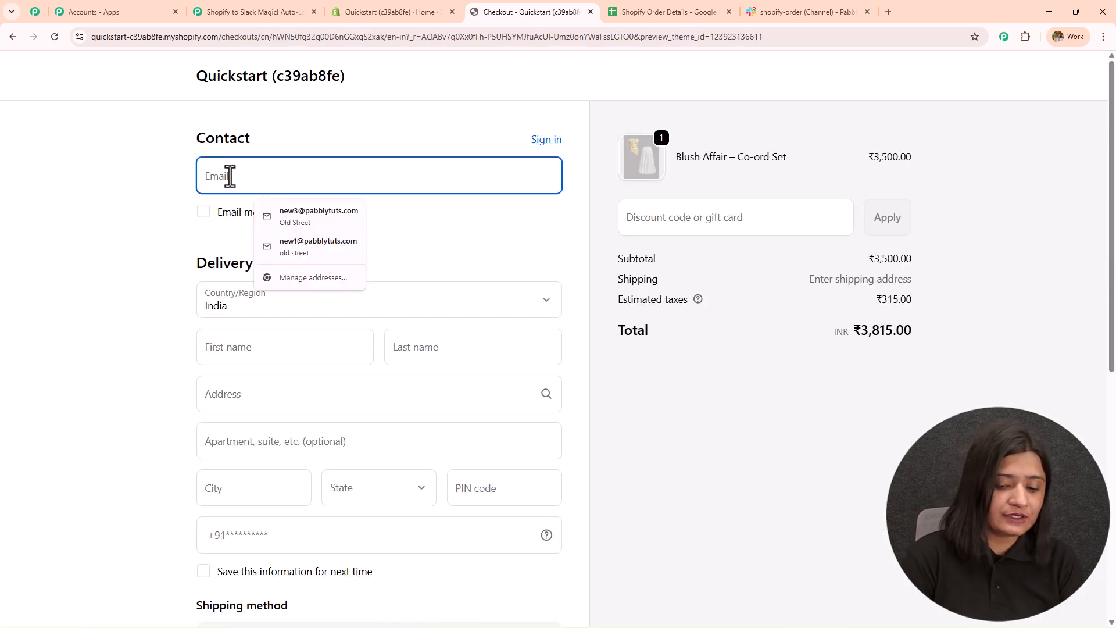
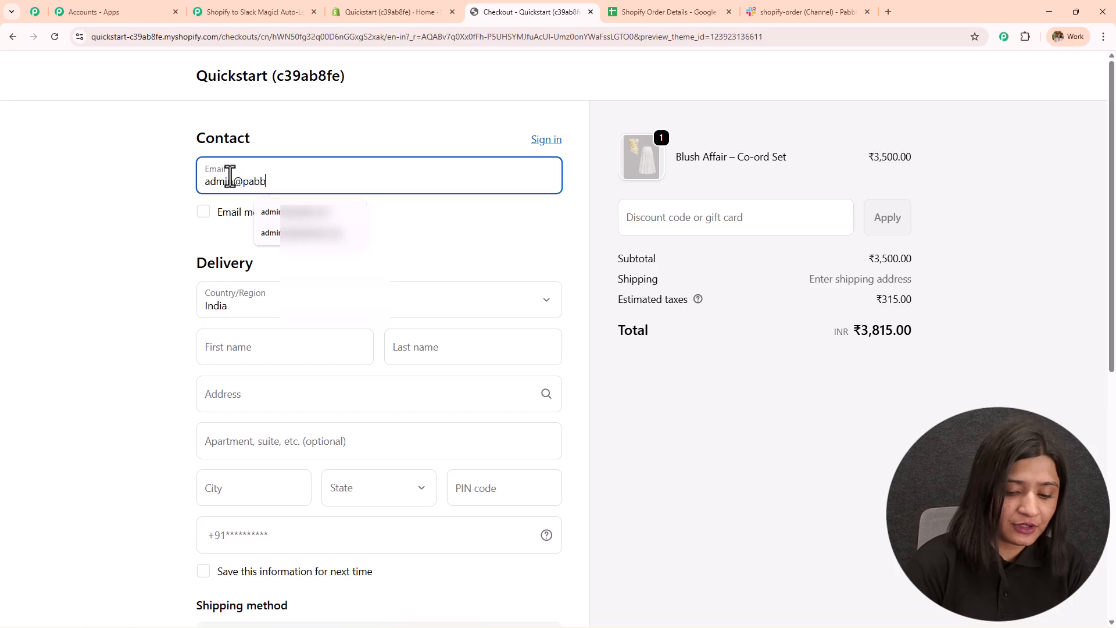
pyautogui.press('Down')
pyautogui.press('Return')
pyautogui.scroll(-2, 250, 227)
pyautogui.click(249, 227)
pyautogui.write('Admin')
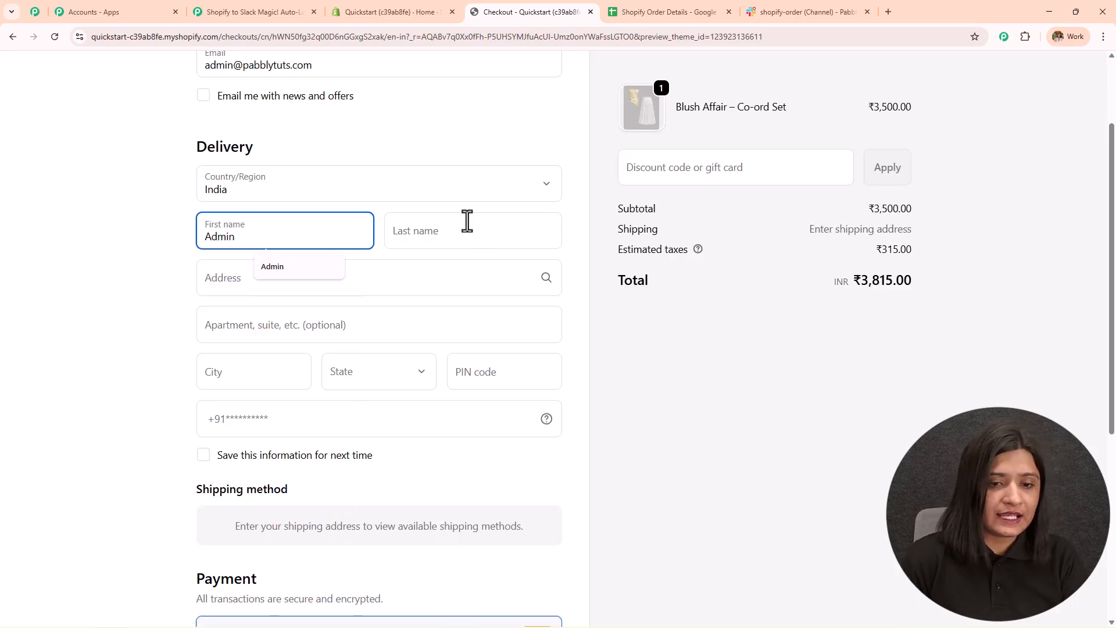
pyautogui.click(453, 238)
pyautogui.write('User')
# - Fill in the street address, apartment, city, state Madhya Pradesh, PIN code and phone number
pyautogui.click(303, 294)
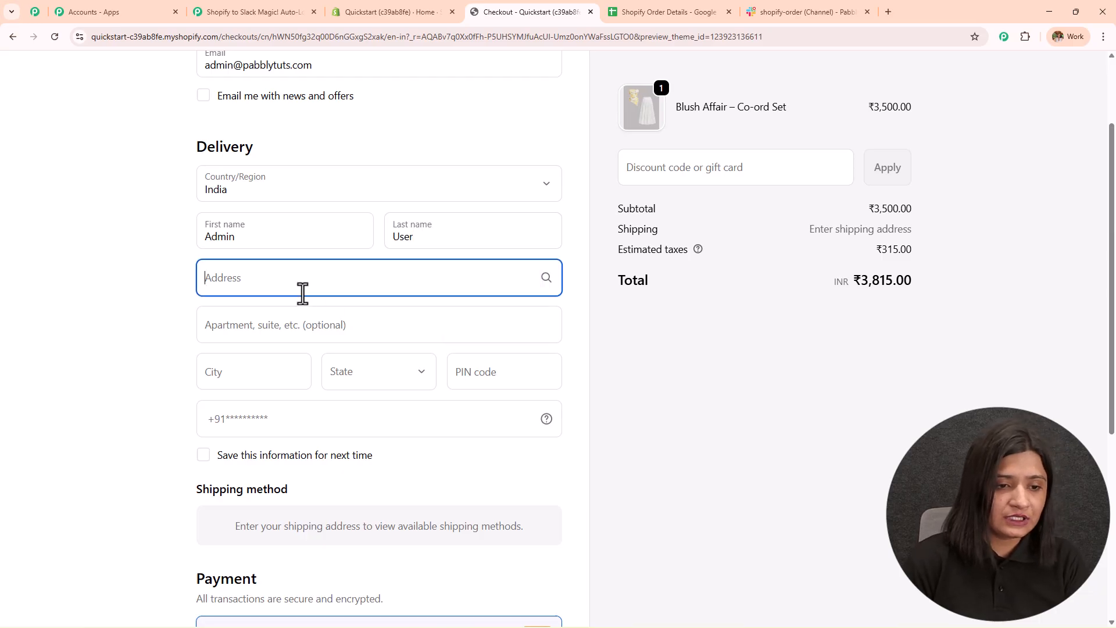
pyautogui.write('Old Street')
pyautogui.click(134, 303)
pyautogui.scroll(-1, 263, 266)
pyautogui.click(262, 266)
pyautogui.write('1100')
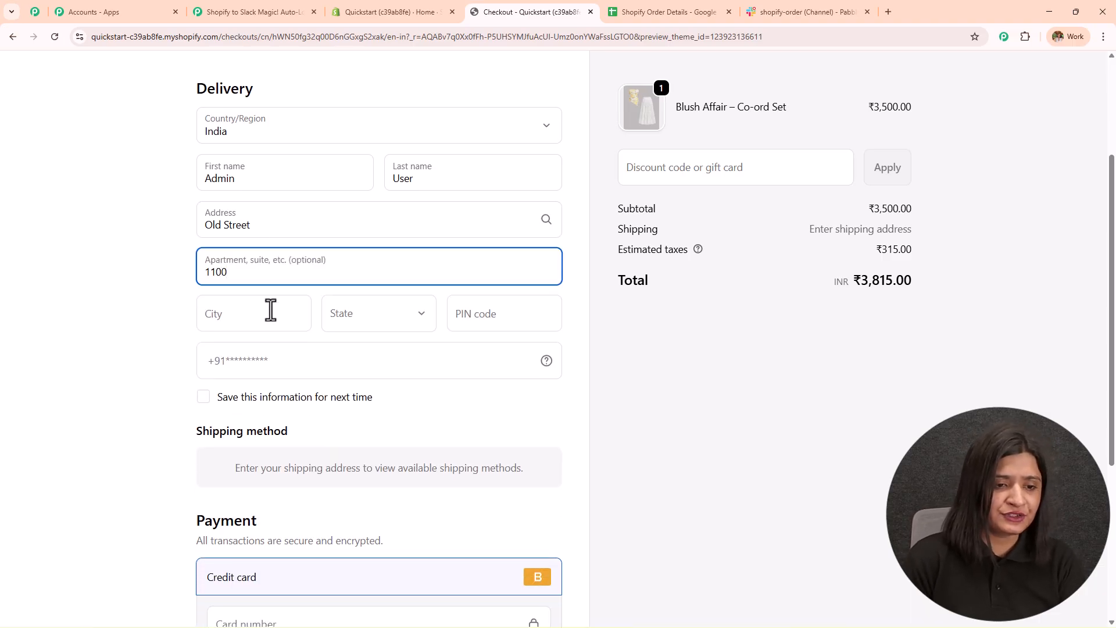
pyautogui.click(270, 311)
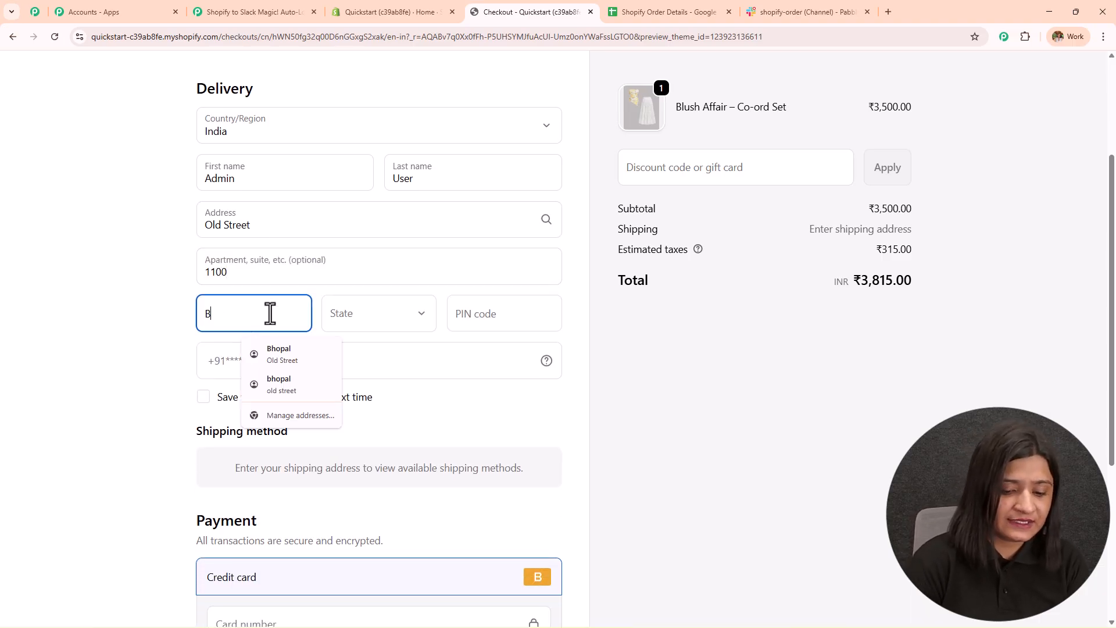
pyautogui.click(342, 320)
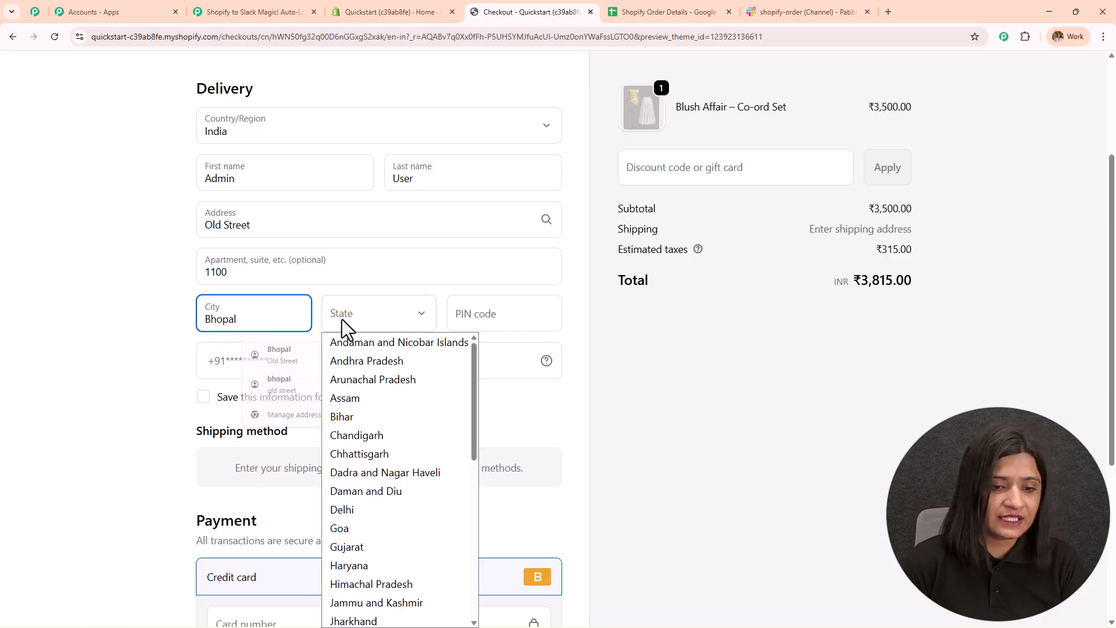
pyautogui.press('m')
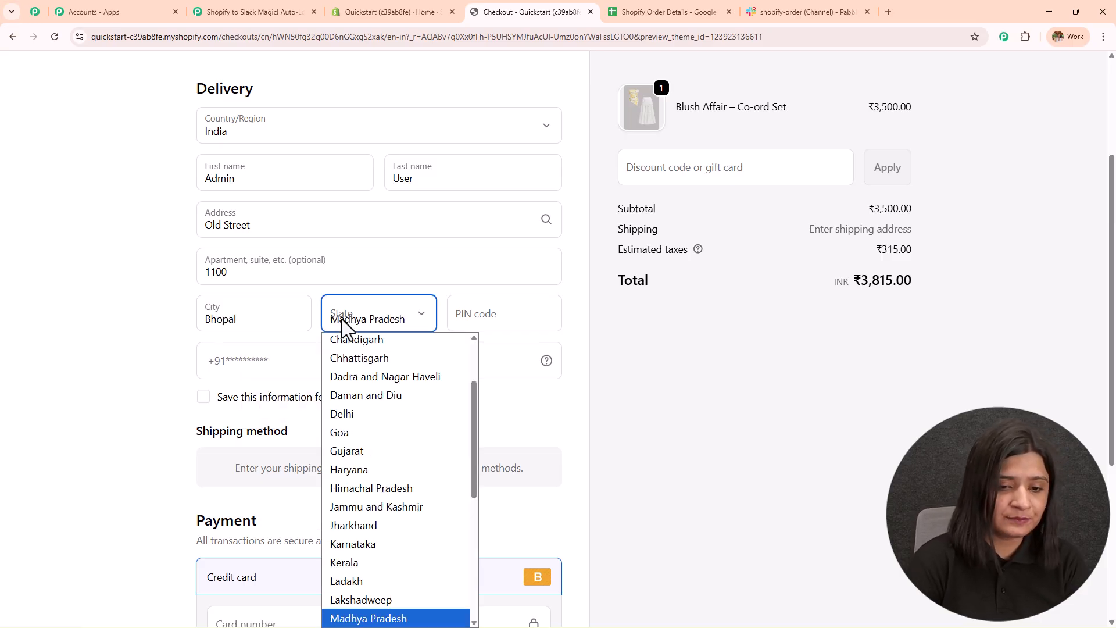
pyautogui.press('Return')
pyautogui.click(486, 313)
pyautogui.write('535353')
pyautogui.click(331, 359)
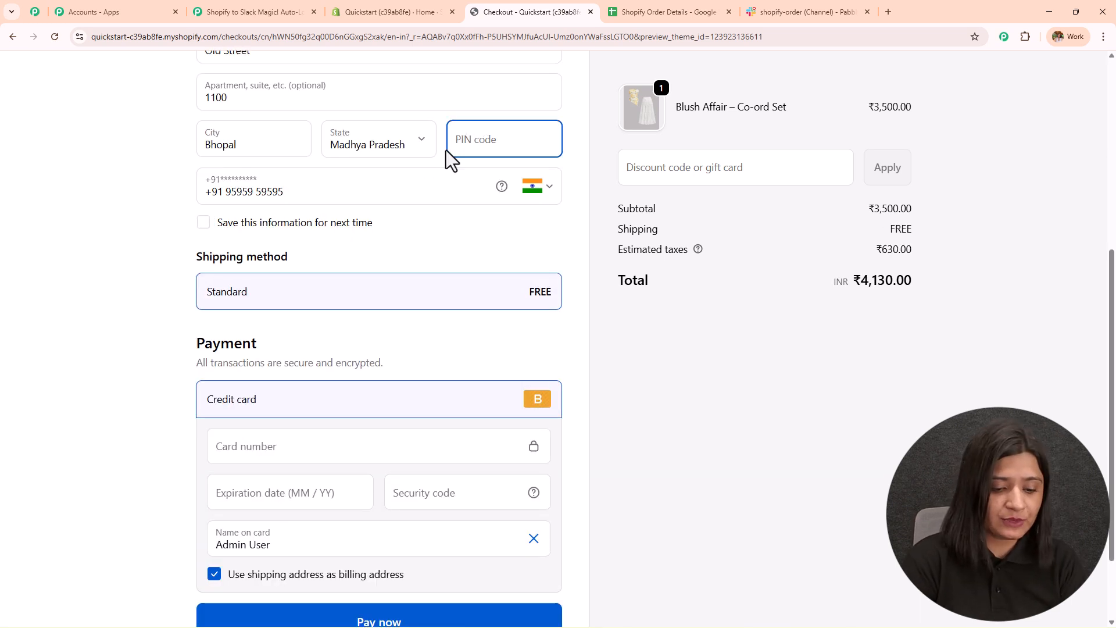
pyautogui.write('462')
# - Enter the test card number and security code, then pay to place the order
pyautogui.scroll(-2, 193, 251)
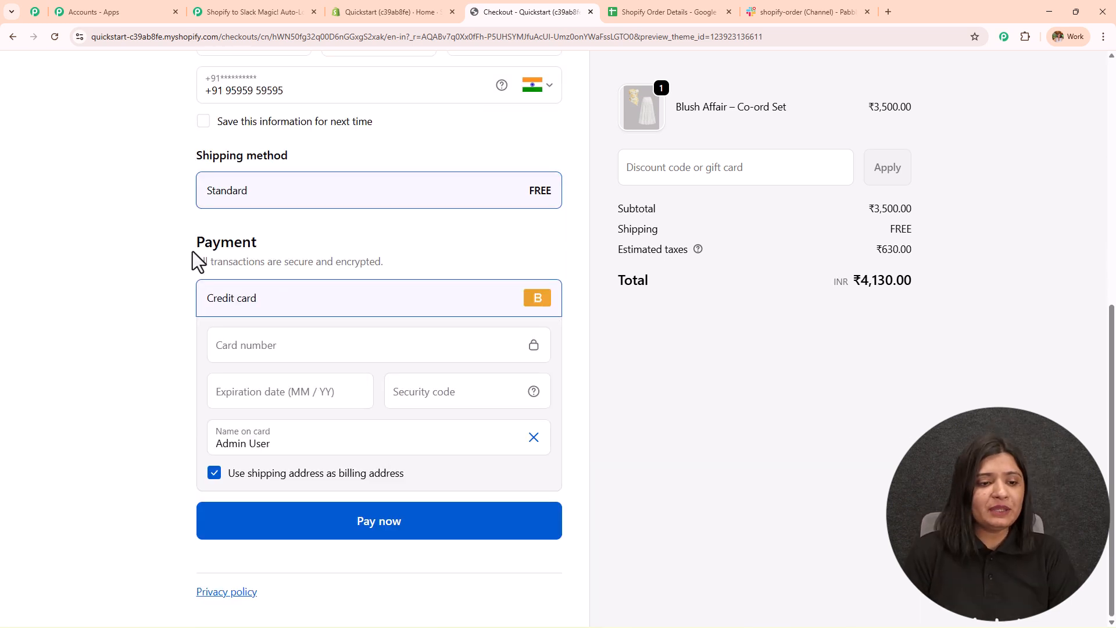
pyautogui.click(277, 347)
pyautogui.write('41111 1111 1111 1111 111')
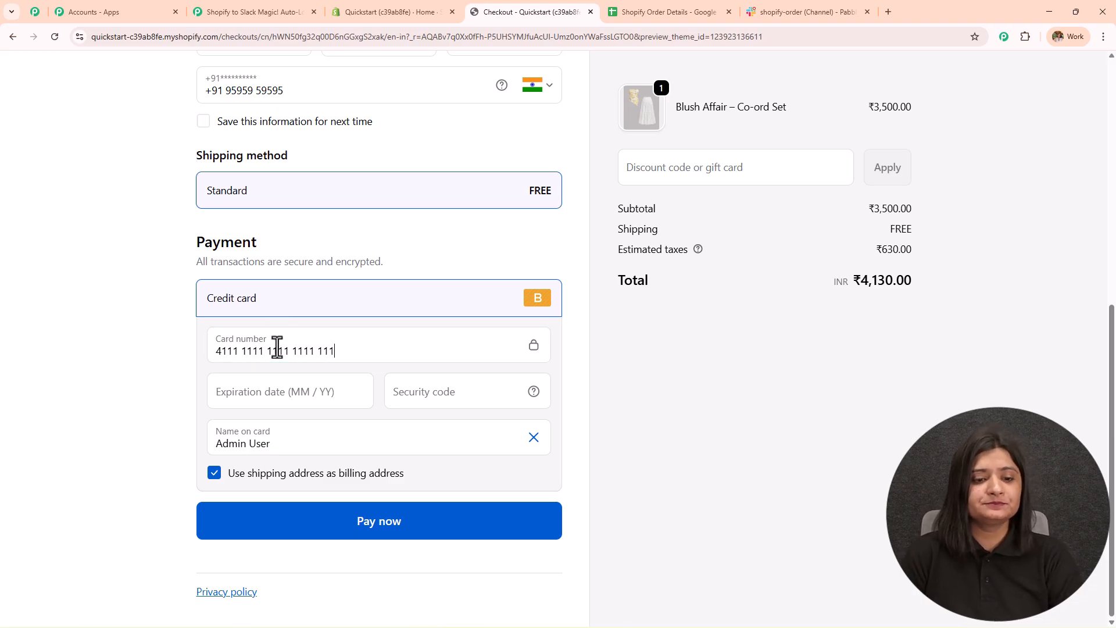
pyautogui.write('0229')
pyautogui.click(455, 398)
pyautogui.write('123')
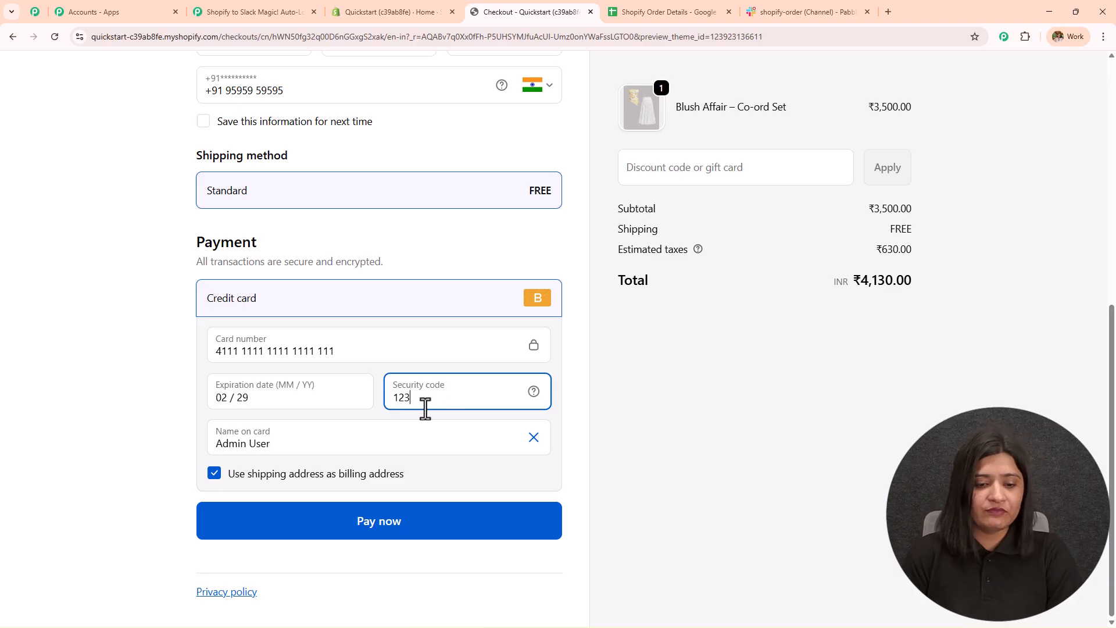
pyautogui.click(447, 541)
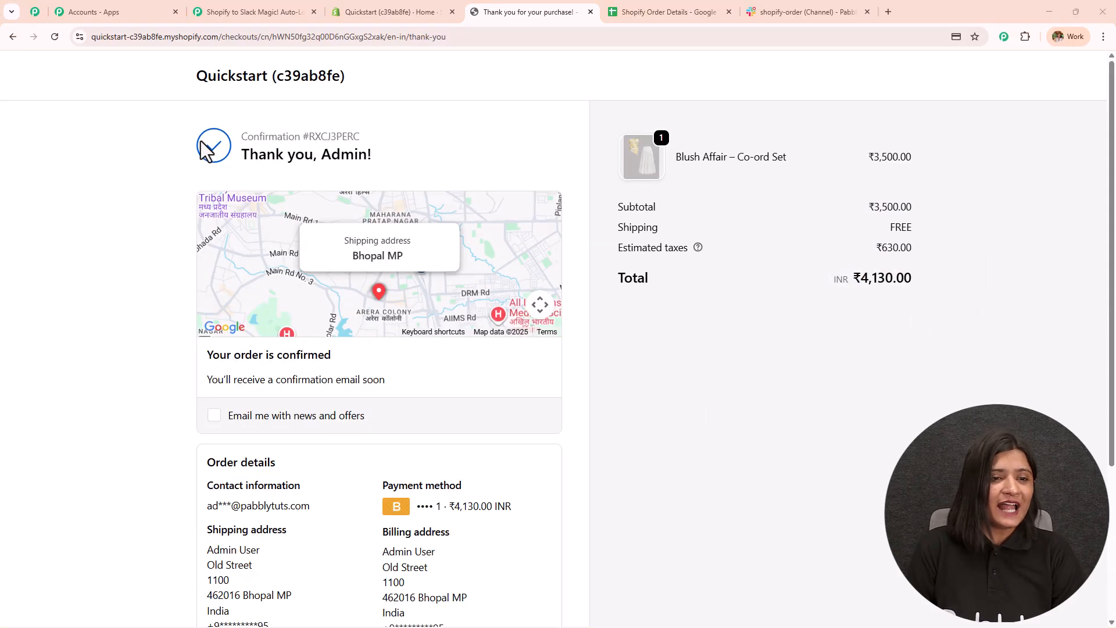
# - Read through the order number, product, contact email, shipping address, payment and shipping method
pyautogui.moveTo(407, 183); pyautogui.dragTo(455, 186)
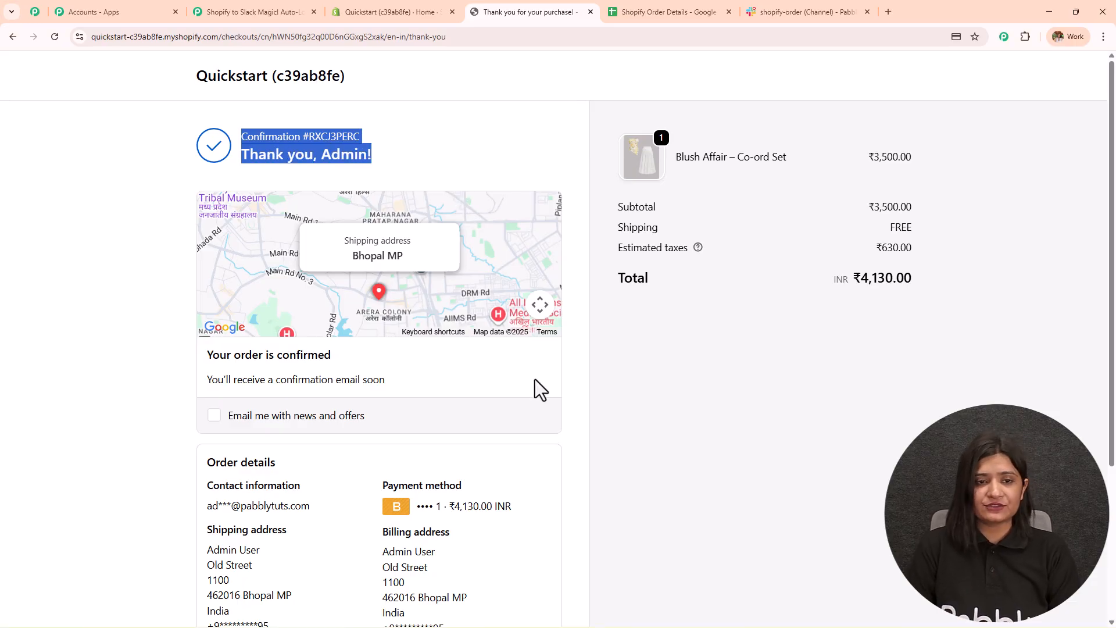
pyautogui.scroll(-4, 535, 379)
pyautogui.moveTo(451, 292); pyautogui.dragTo(546, 293)
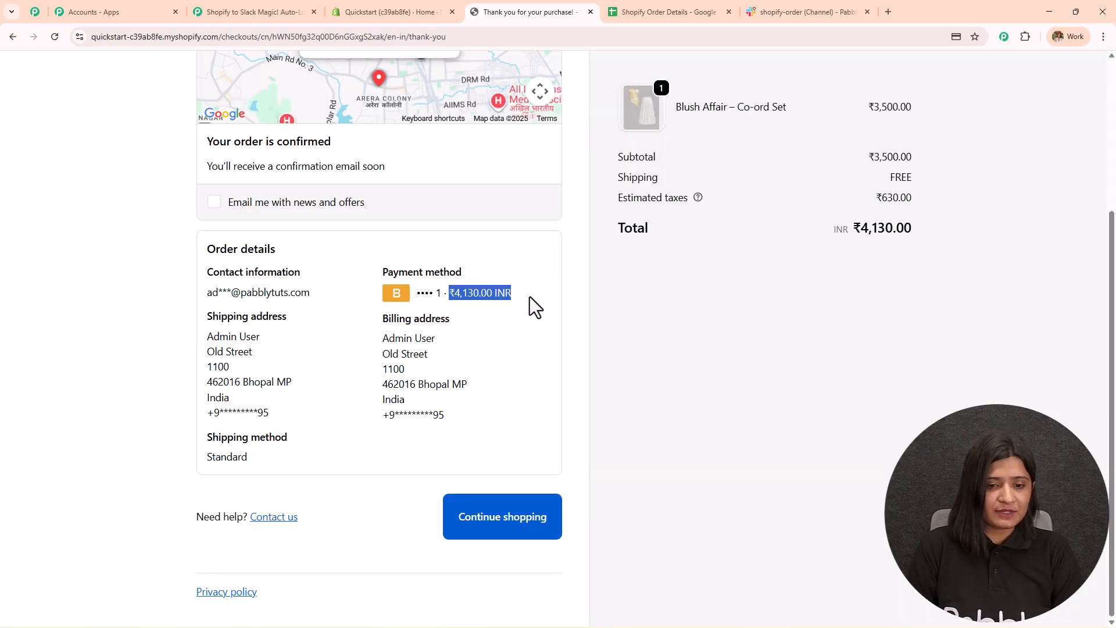
pyautogui.moveTo(674, 108); pyautogui.dragTo(836, 119)
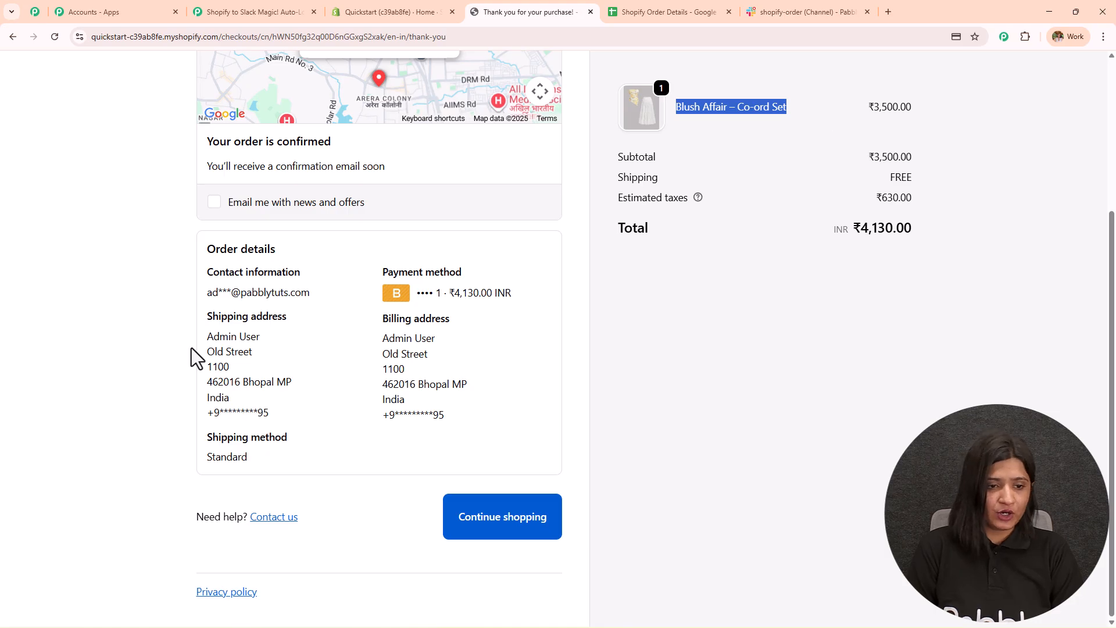
pyautogui.moveTo(206, 293); pyautogui.dragTo(311, 293)
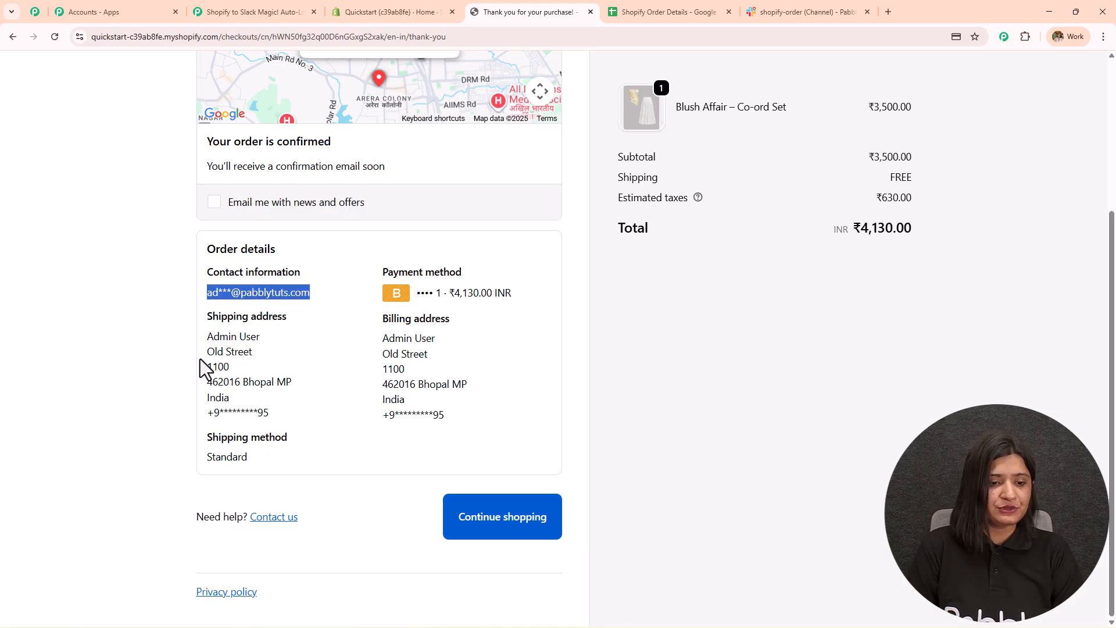
pyautogui.moveTo(208, 350); pyautogui.dragTo(292, 416)
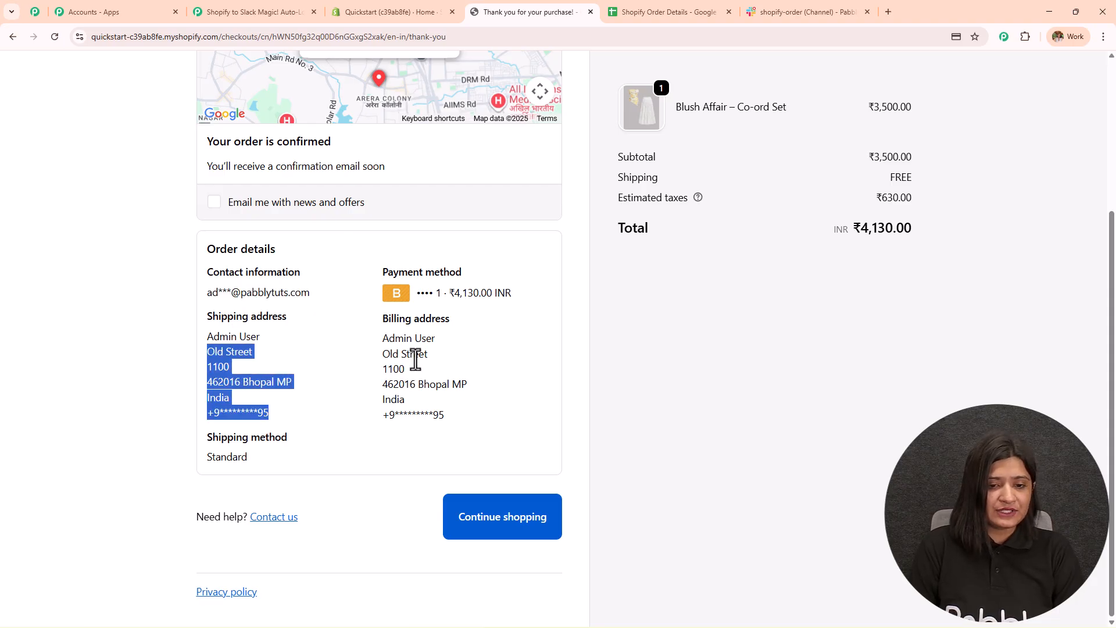
pyautogui.moveTo(368, 338); pyautogui.dragTo(469, 433)
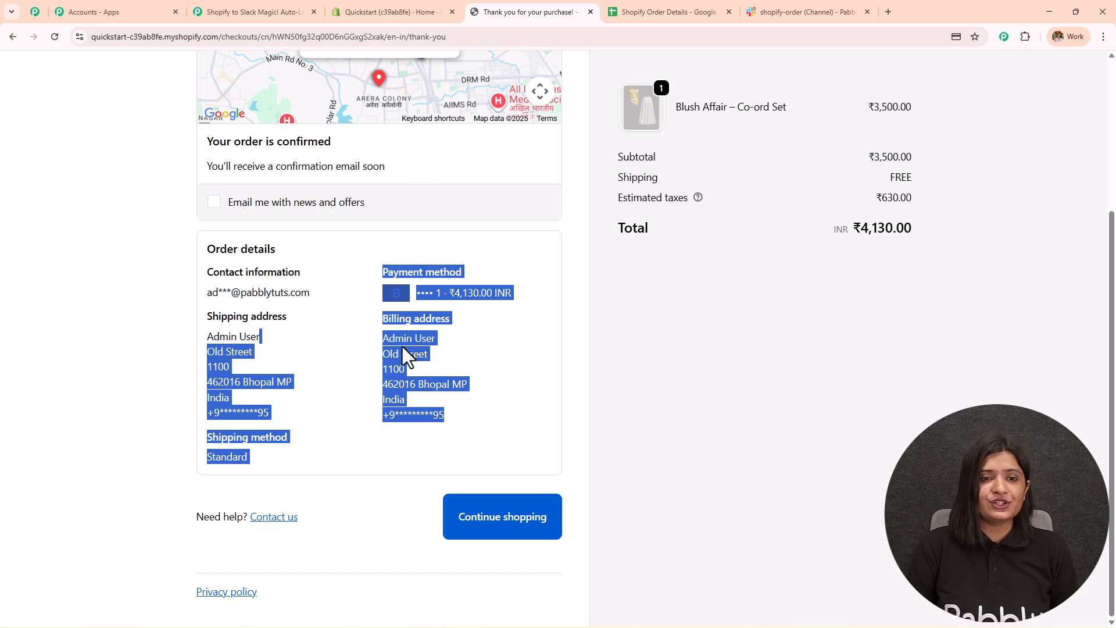
pyautogui.click(870, 334)
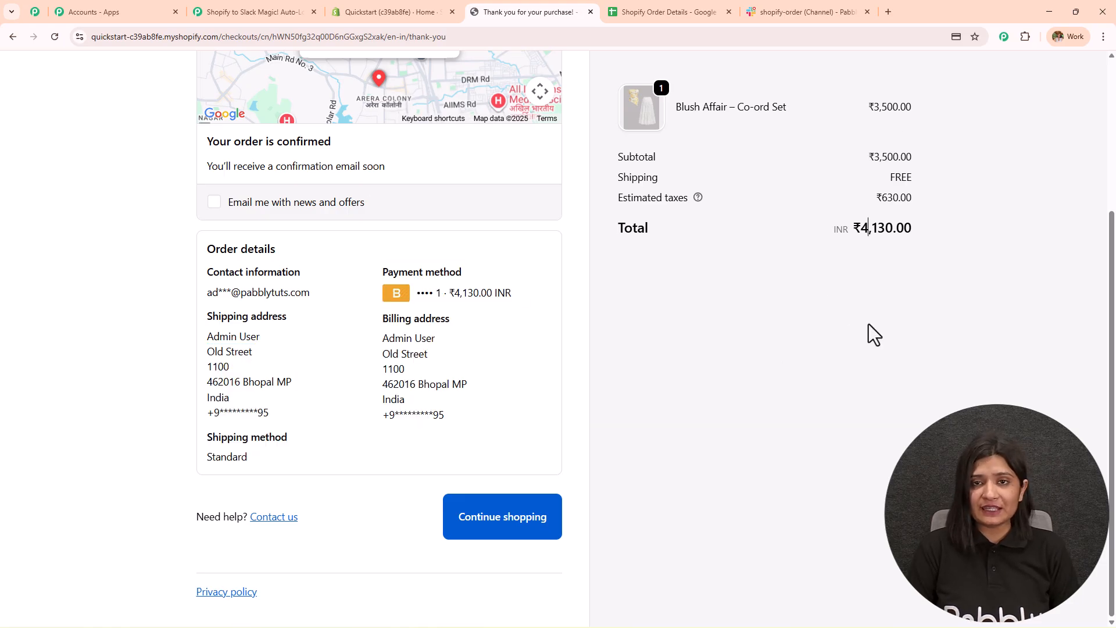
# - In Pabbly's Response Received, locate the captured total amount 4130.00
pyautogui.click(216, 12)
pyautogui.scroll(-8, 748, 341)
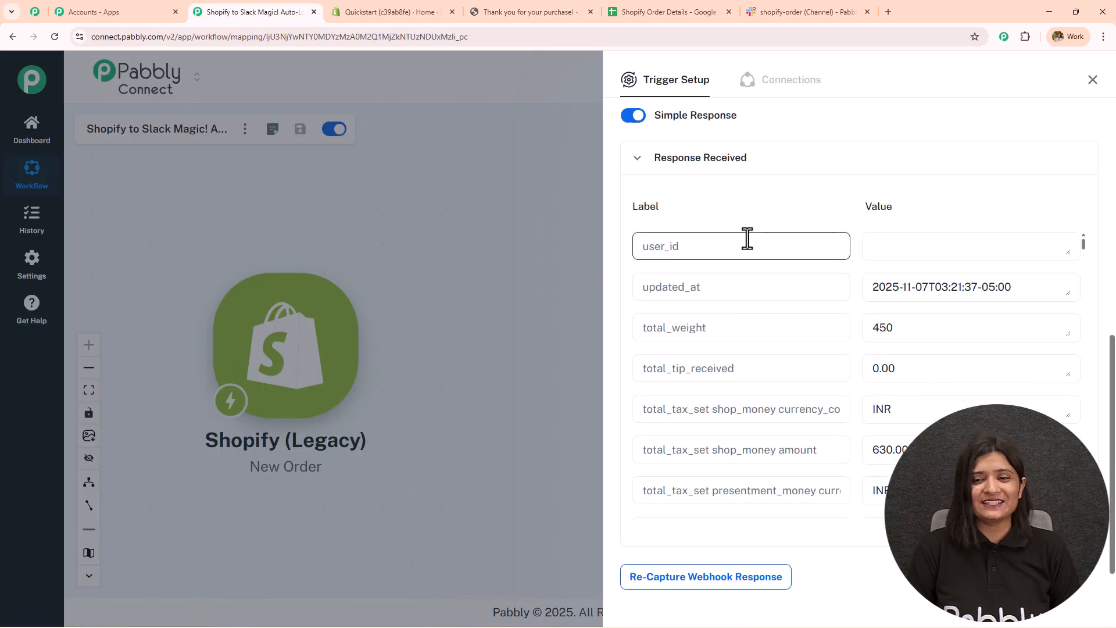
pyautogui.scroll(2, 671, 184)
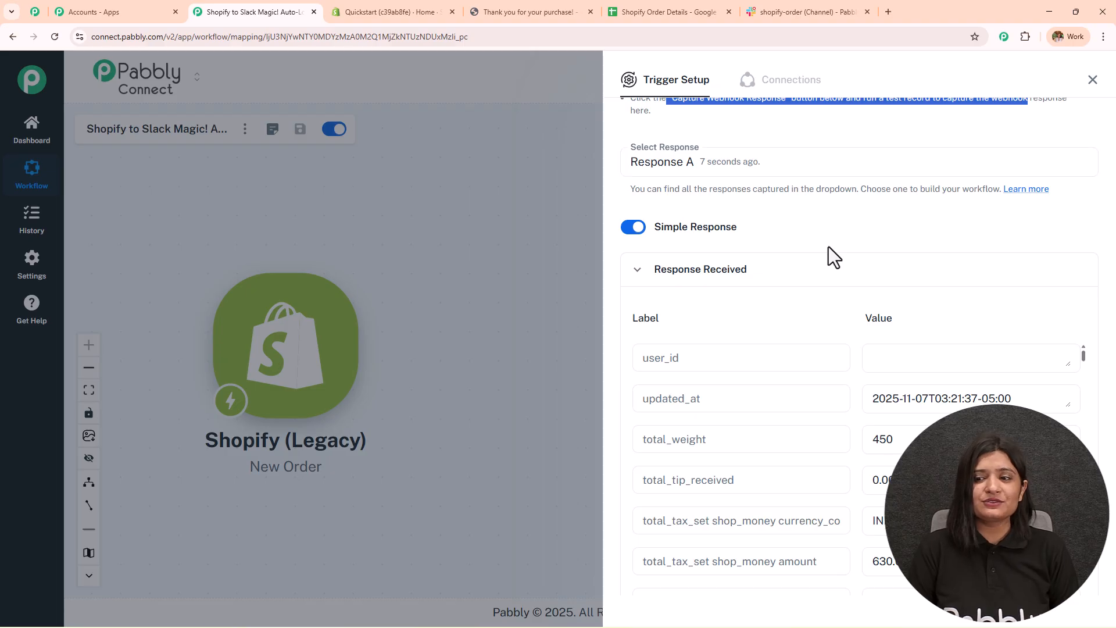
pyautogui.scroll(-6, 829, 256)
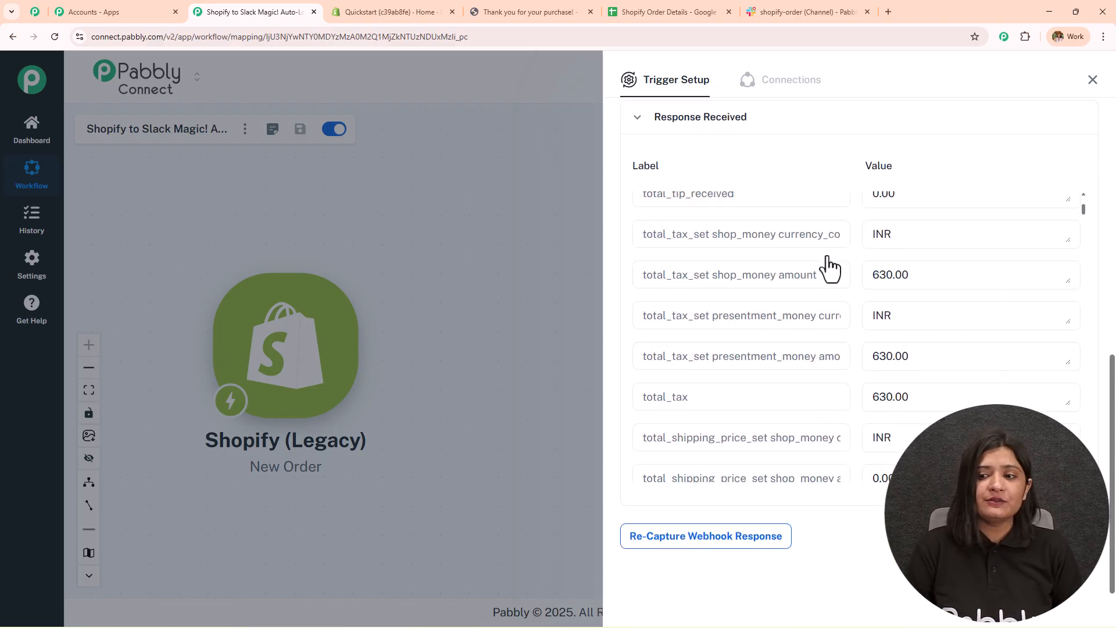
pyautogui.scroll(-4, 823, 340)
pyautogui.scroll(7, 822, 339)
pyautogui.scroll(-6, 824, 343)
pyautogui.scroll(-2, 823, 339)
pyautogui.click(930, 217)
pyautogui.moveTo(930, 217); pyautogui.dragTo(857, 247)
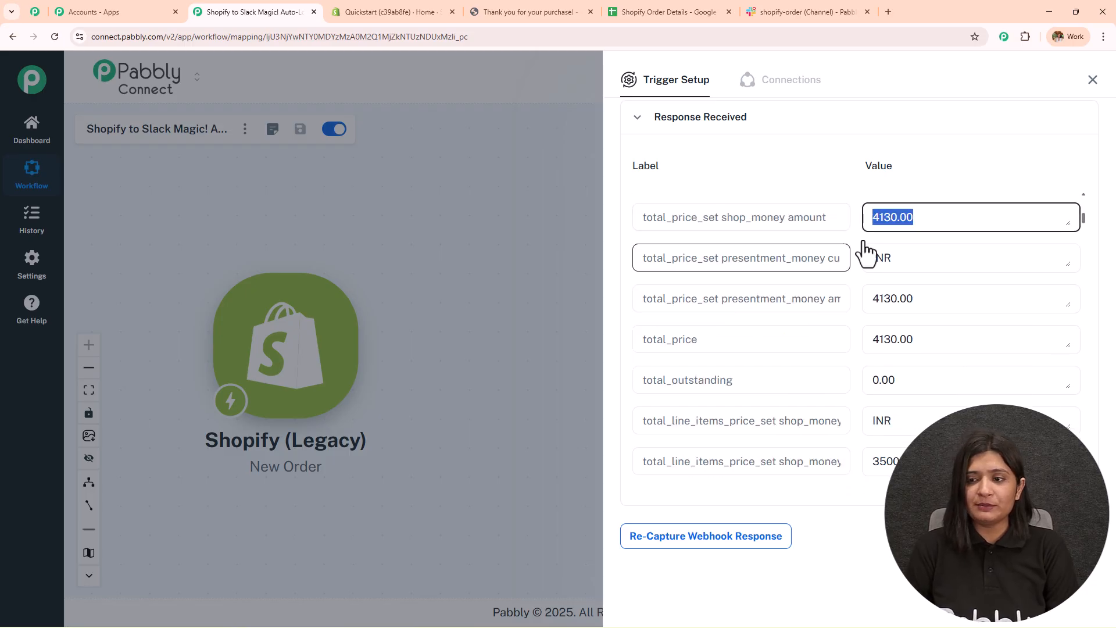
# - Find the captured 3500.00 line items value and the product name Blush Affair – Co-ord Set
pyautogui.scroll(-10, 829, 323)
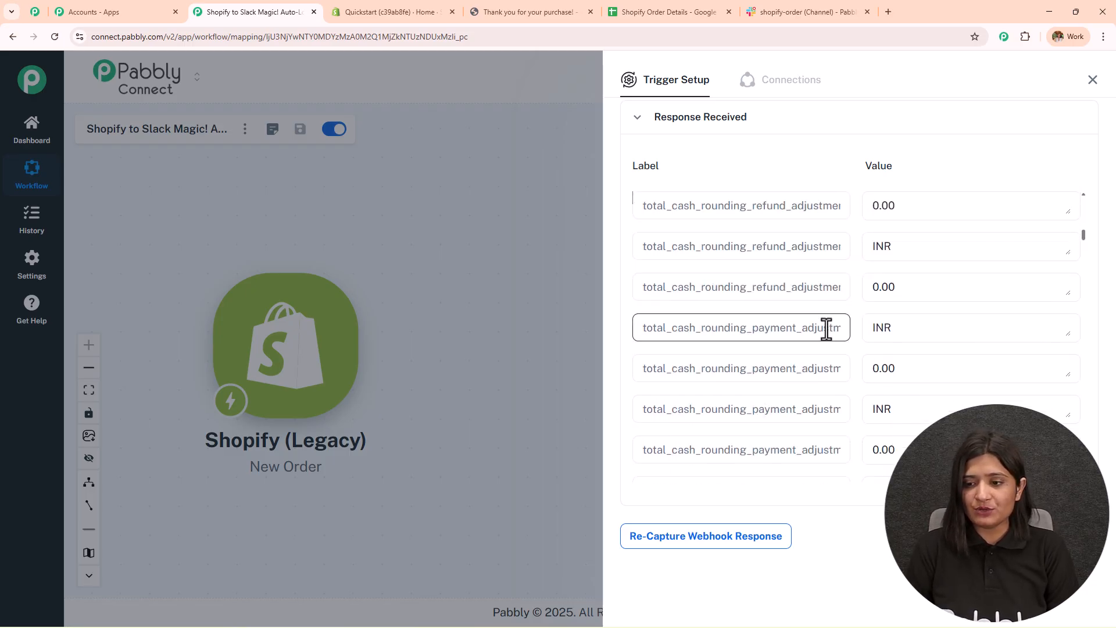
pyautogui.scroll(5, 855, 306)
pyautogui.click(927, 244)
pyautogui.moveTo(927, 245); pyautogui.dragTo(763, 332)
pyautogui.scroll(-6, 761, 361)
pyautogui.scroll(12, 759, 390)
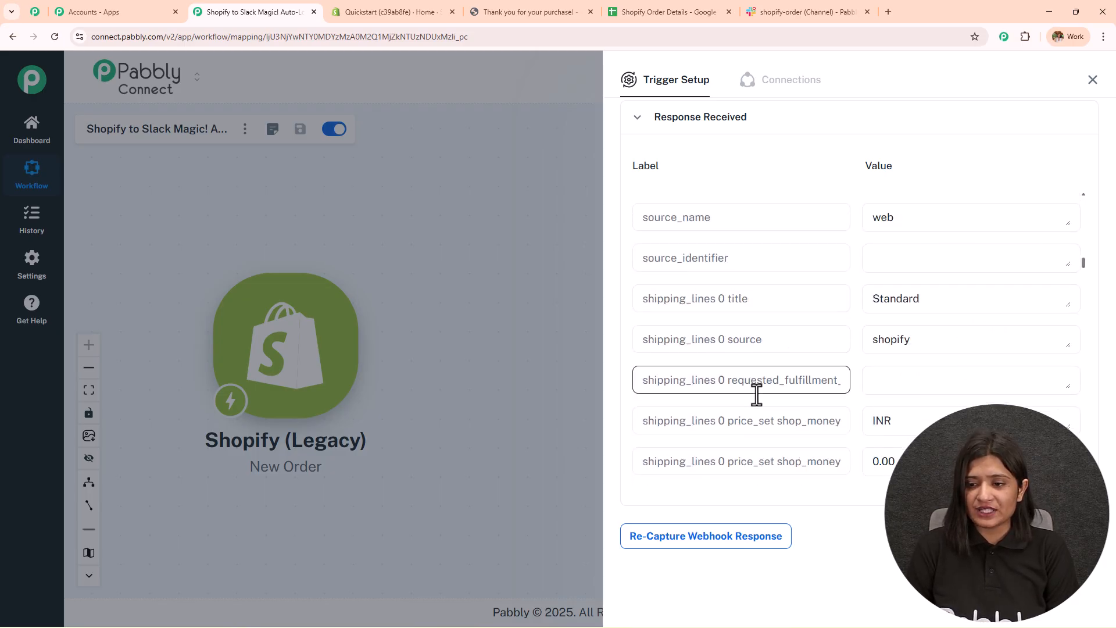
pyautogui.scroll(-10, 757, 396)
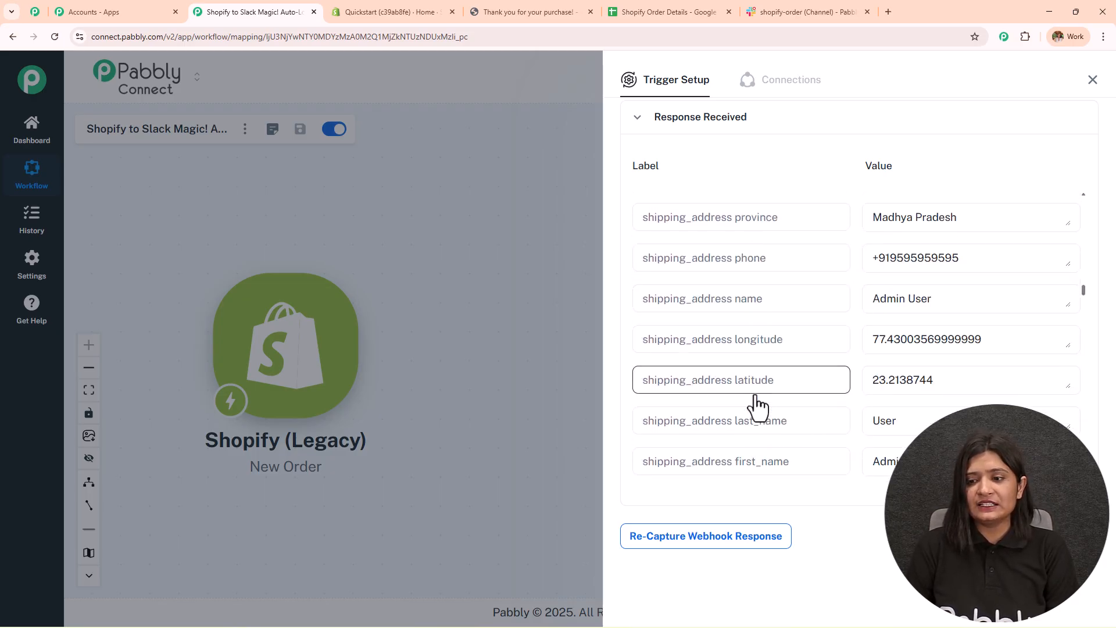
pyautogui.scroll(1, 753, 394)
pyautogui.scroll(-4, 762, 390)
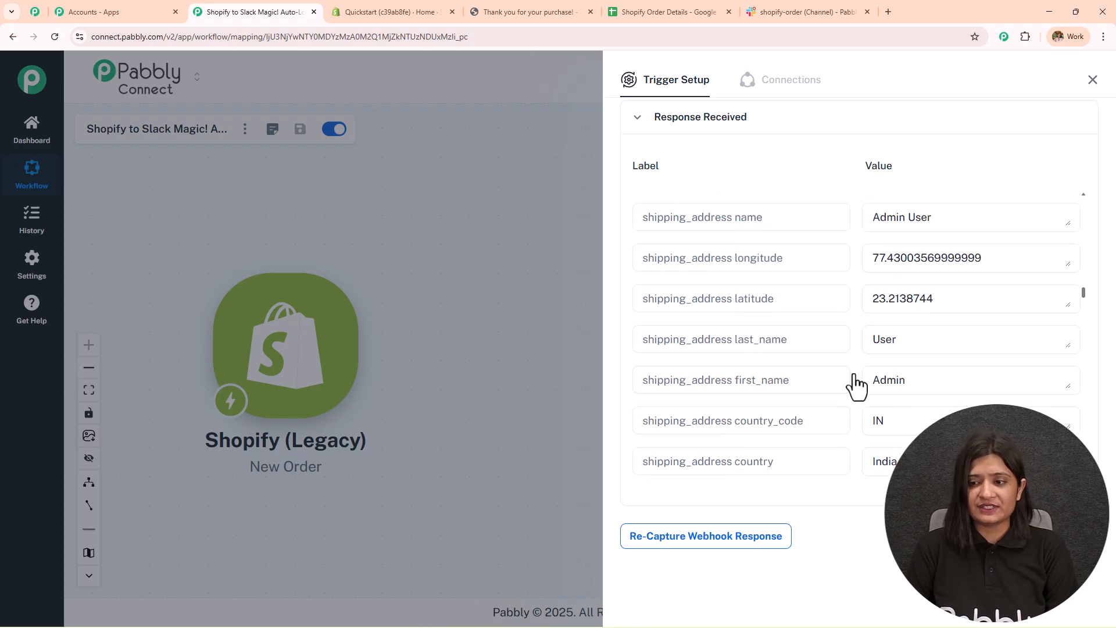
pyautogui.scroll(-1, 855, 387)
pyautogui.scroll(-15, 856, 385)
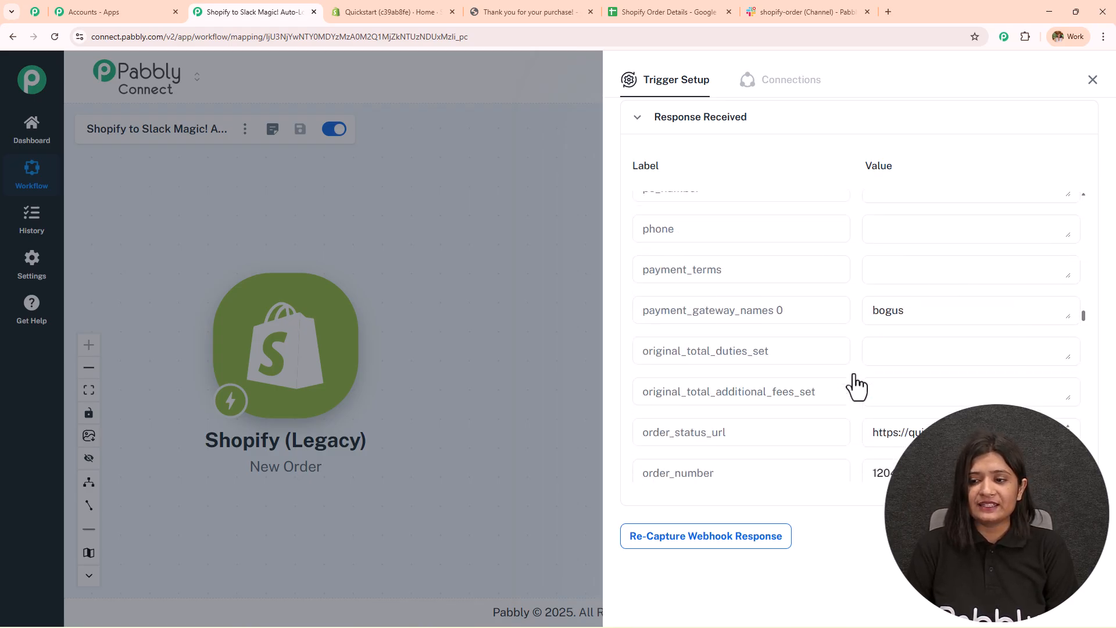
pyautogui.scroll(-10, 855, 385)
pyautogui.moveTo(996, 329); pyautogui.dragTo(892, 269)
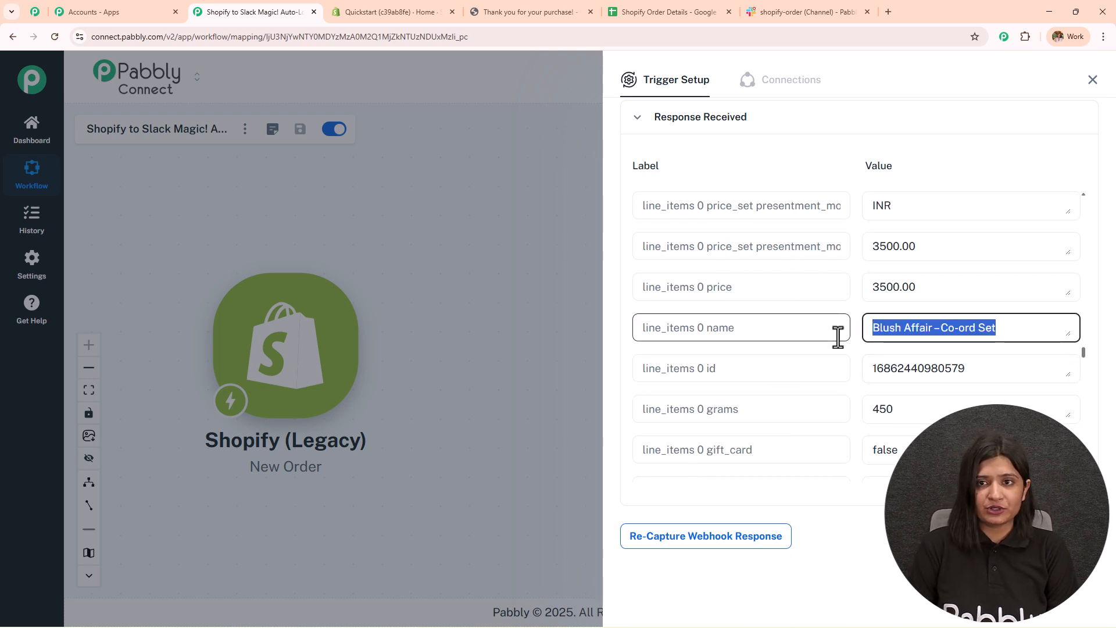
# - Close the Shopify order confirmation tab and return to the Pabbly workflow
pyautogui.click(488, 12)
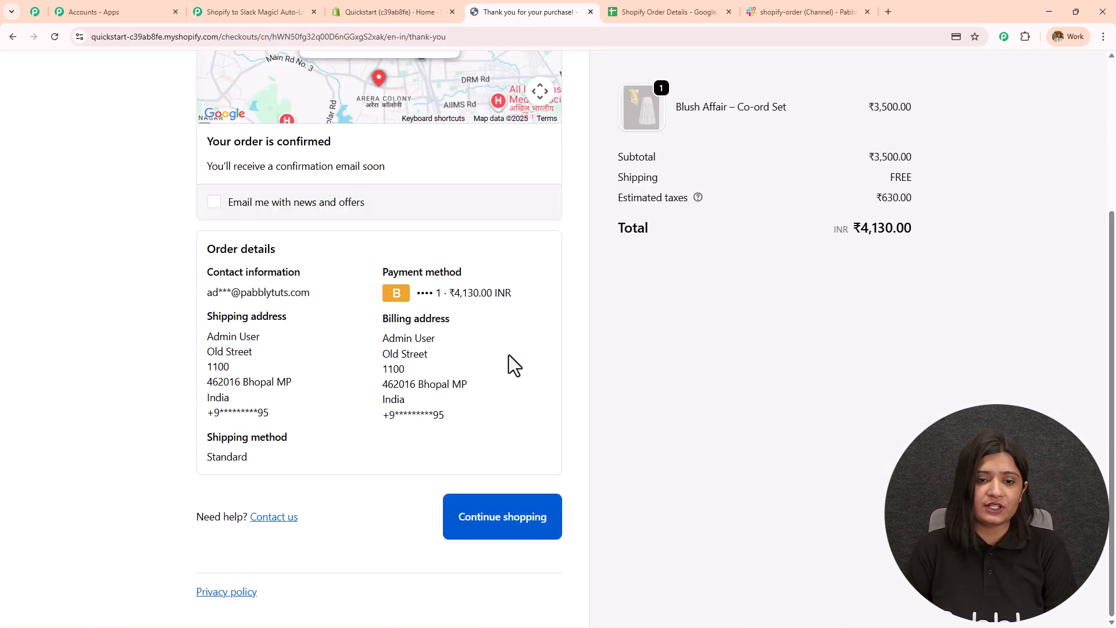
pyautogui.scroll(3, 508, 354)
pyautogui.click(591, 12)
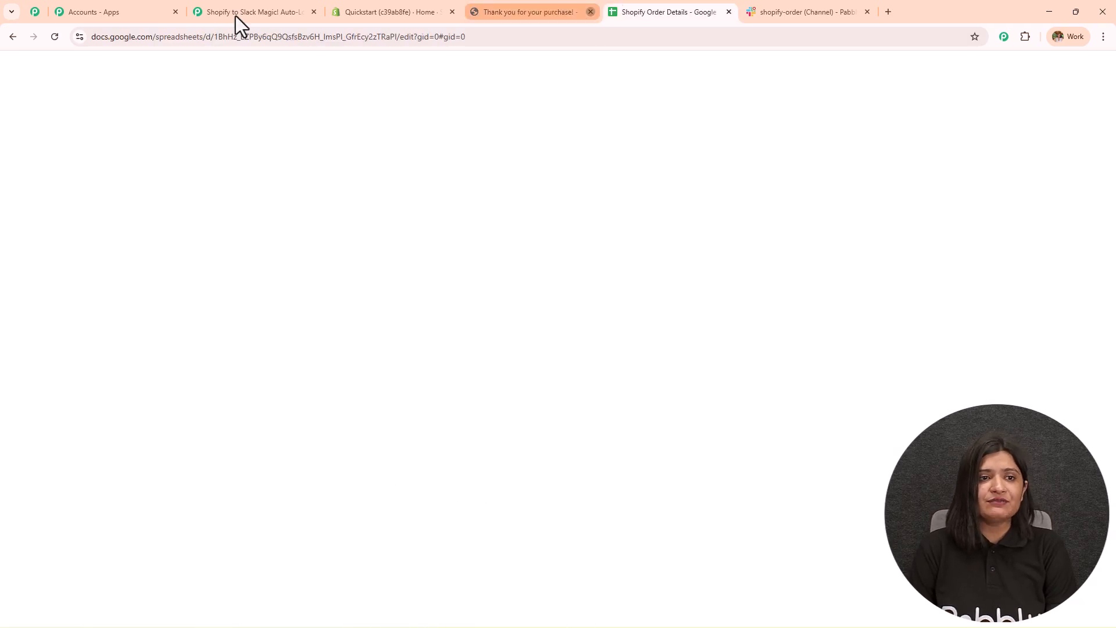
pyautogui.click(256, 8)
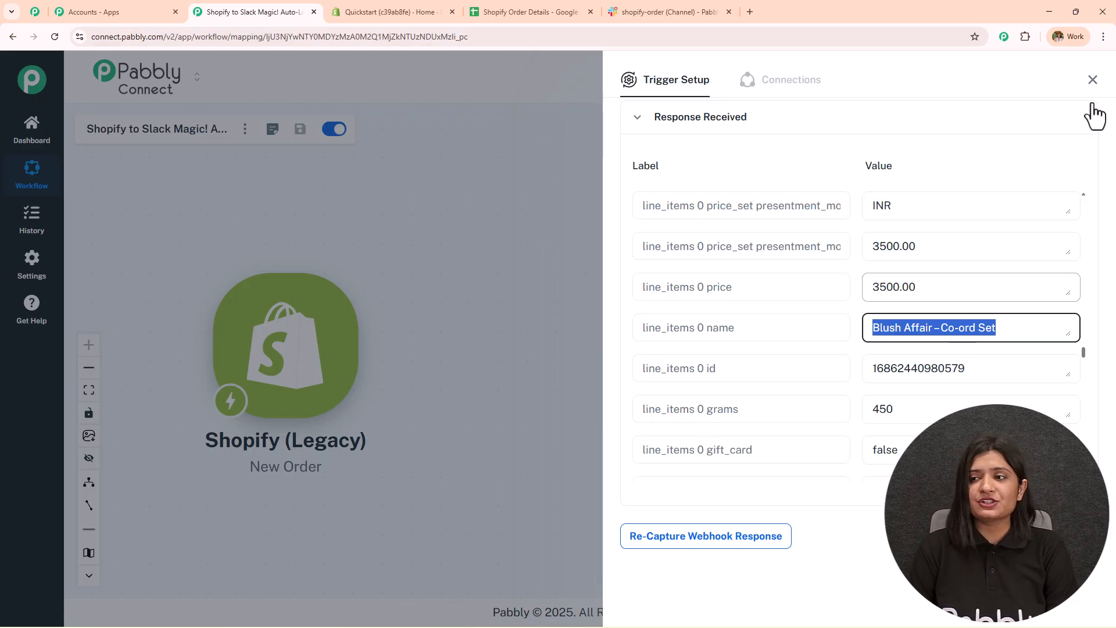
# - Add a Google Sheets action with the Add New Row event after the Shopify trigger
pyautogui.click(1093, 81)
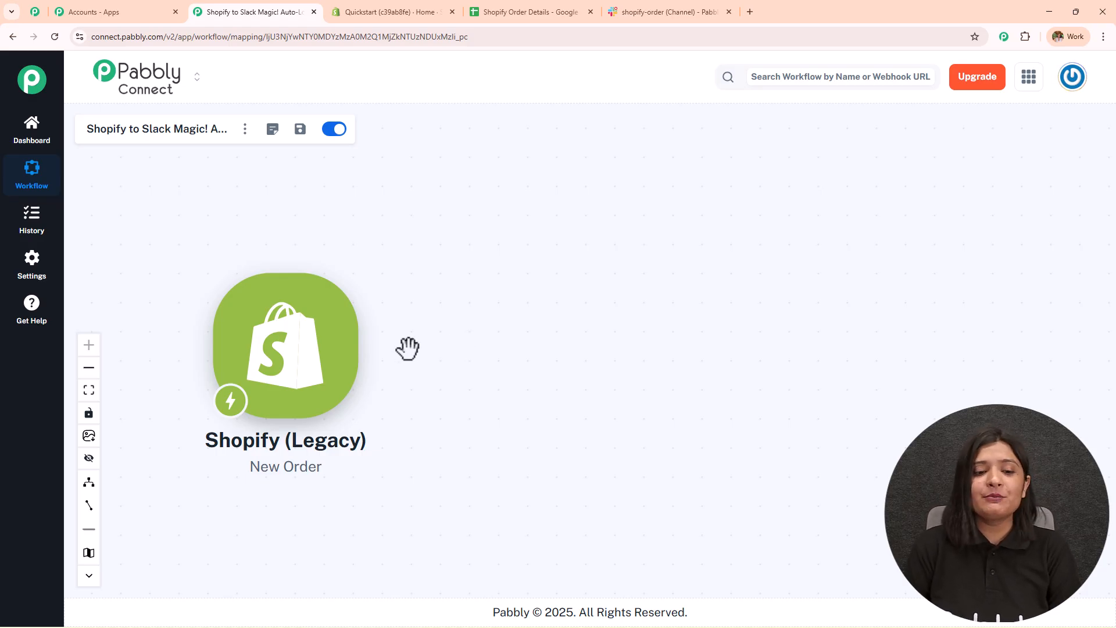
pyautogui.moveTo(408, 348); pyautogui.dragTo(413, 316)
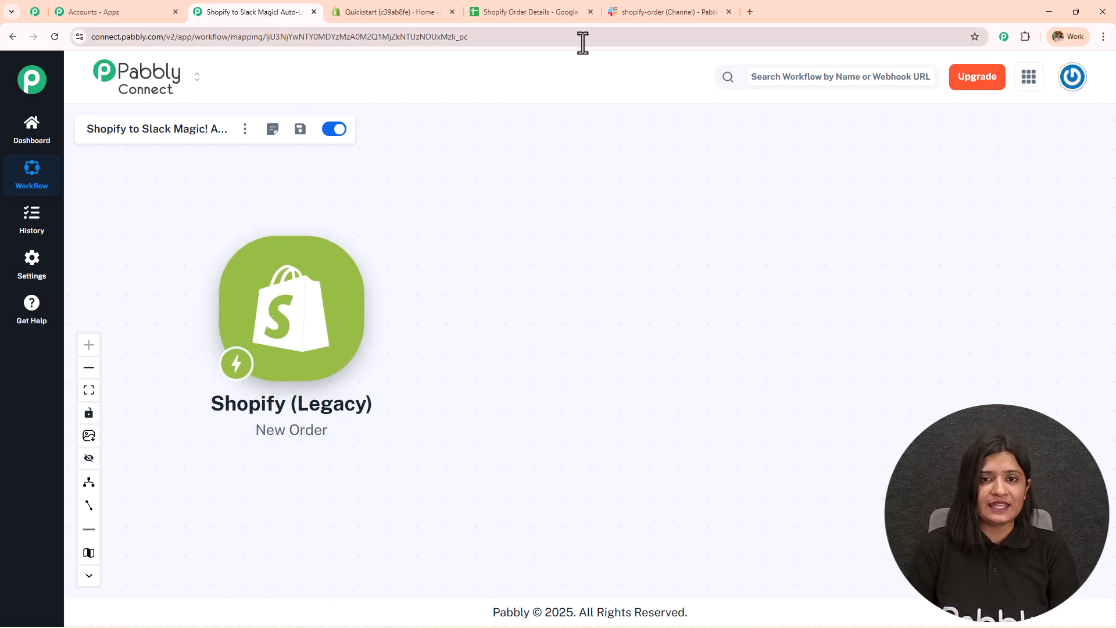
pyautogui.click(529, 12)
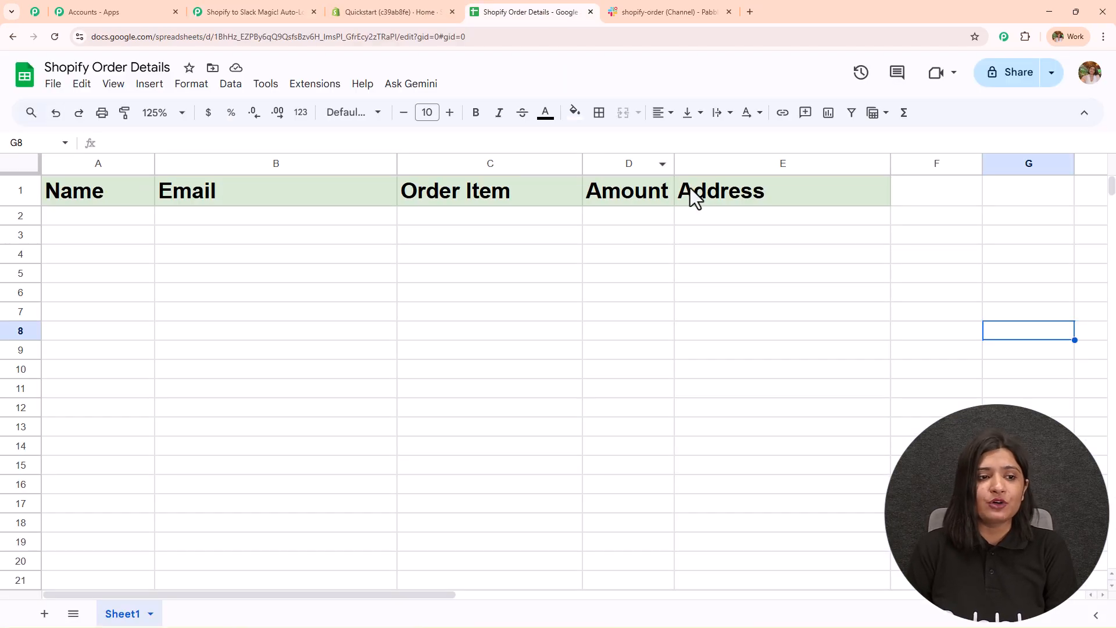
pyautogui.click(291, 12)
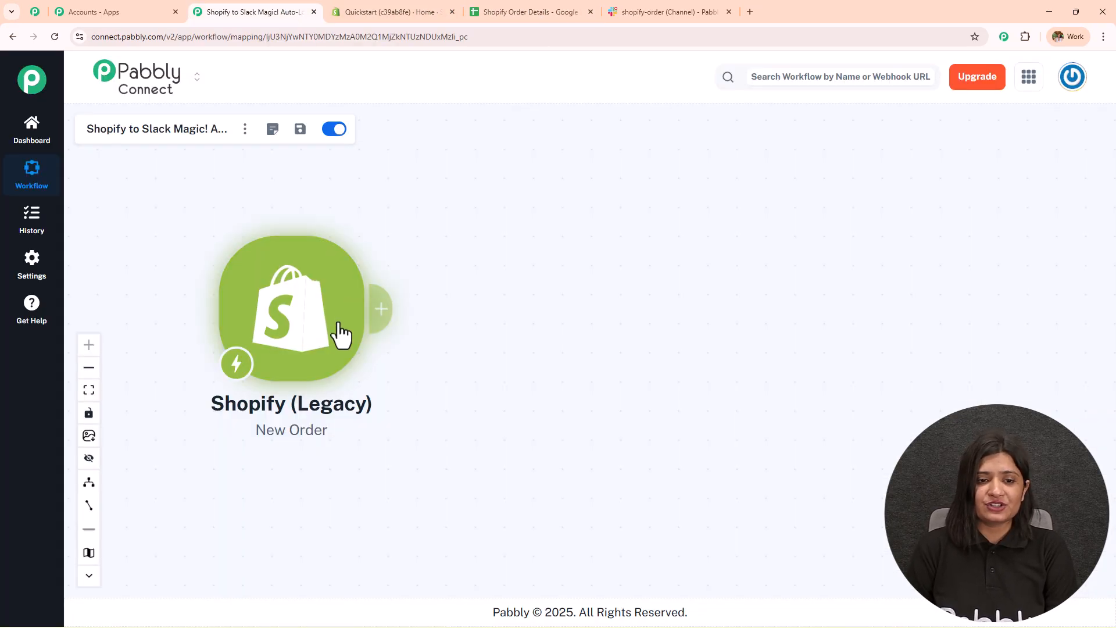
pyautogui.click(384, 314)
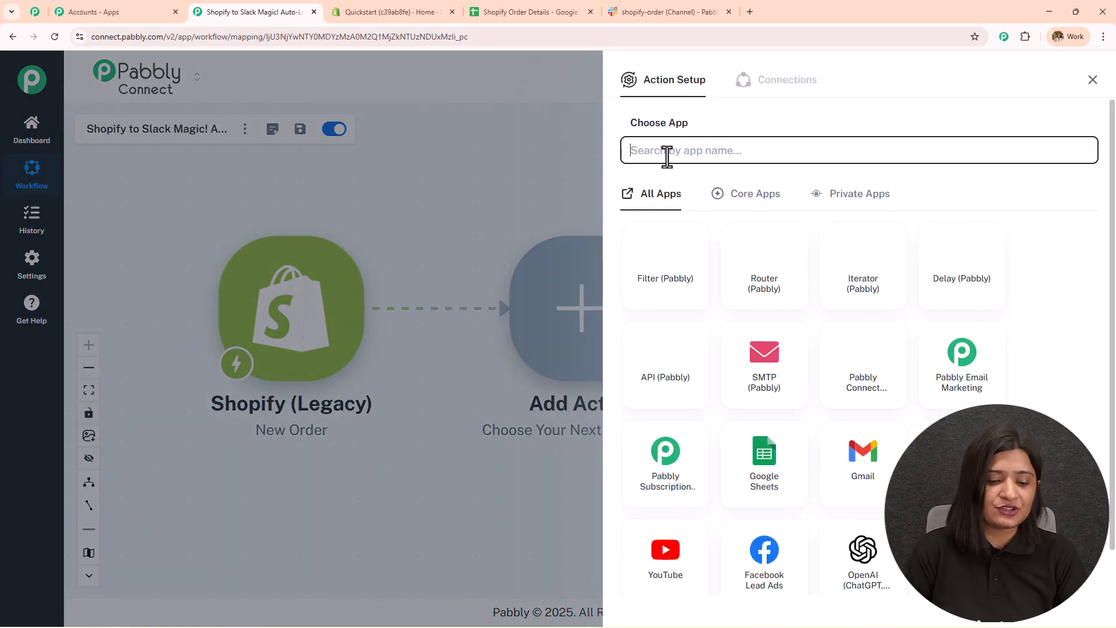
pyautogui.write('Sheets')
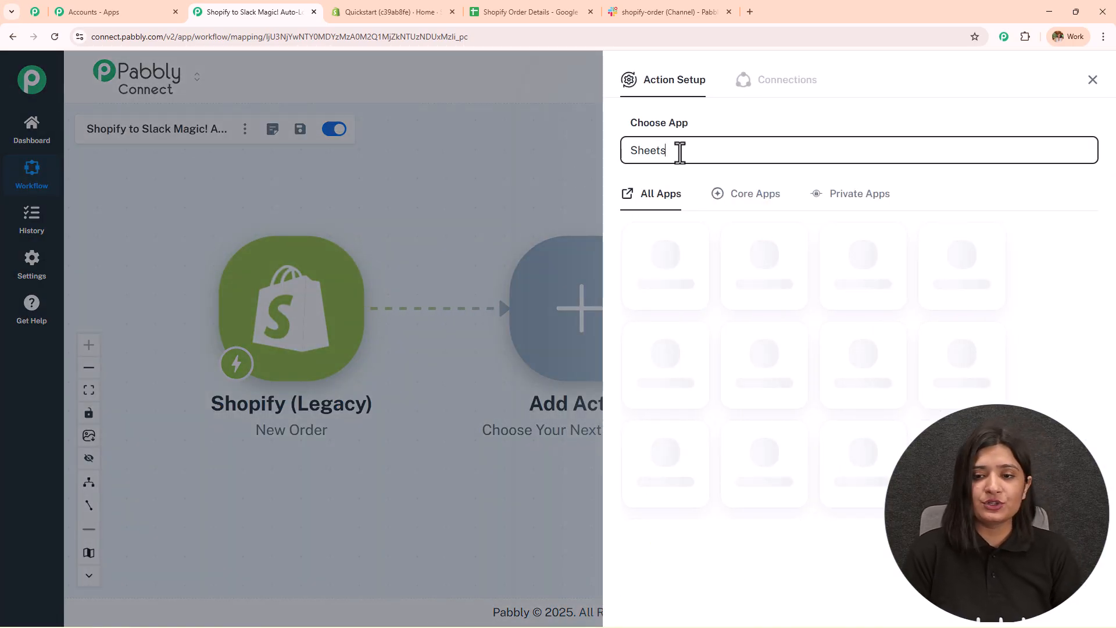
pyautogui.click(672, 266)
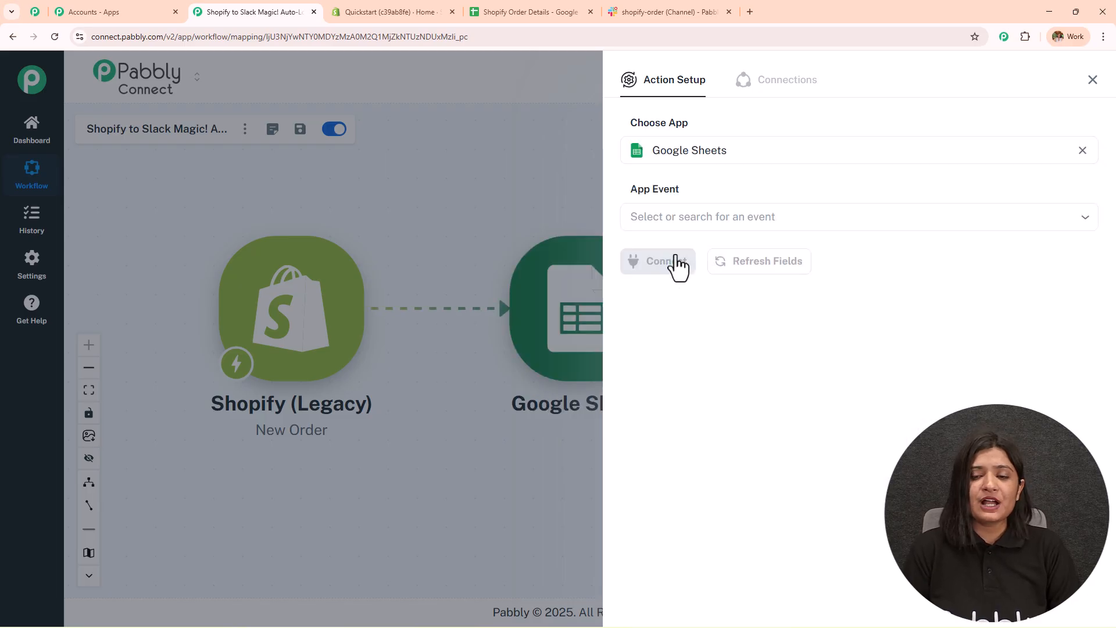
pyautogui.click(669, 214)
pyautogui.click(688, 261)
# - Create a new Google Sheets connection by signing in with Google and allowing access
pyautogui.click(646, 263)
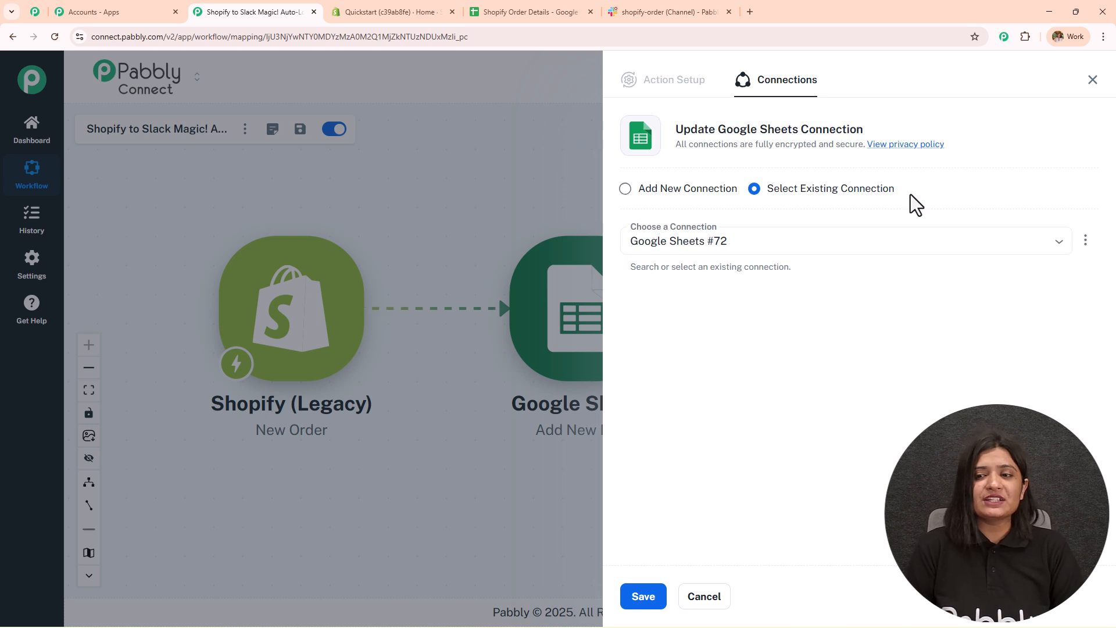
pyautogui.click(625, 190)
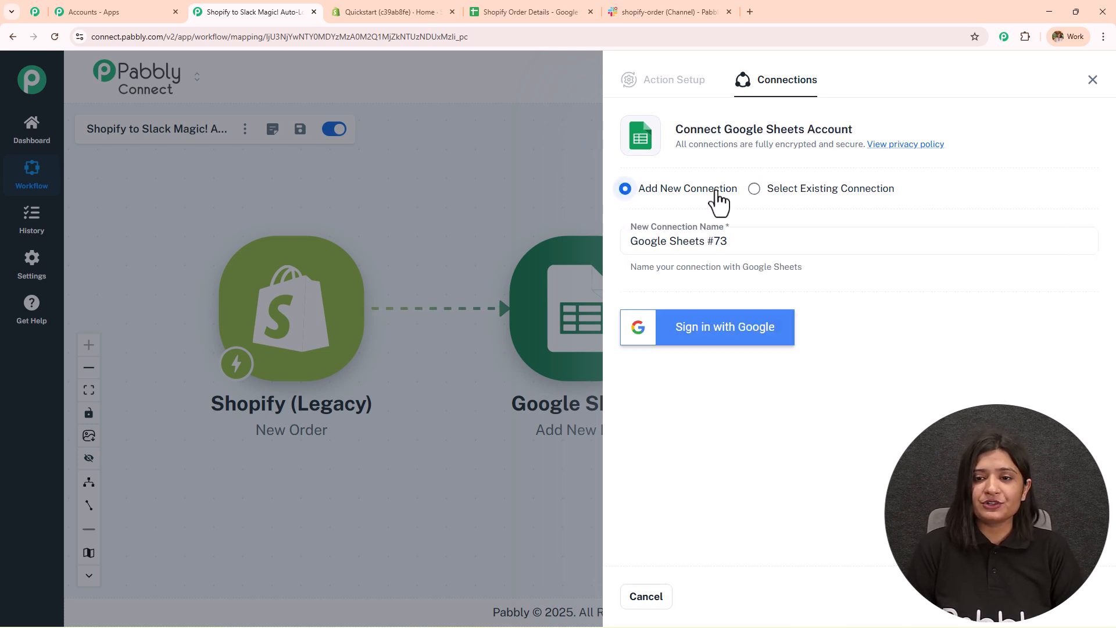
pyautogui.click(713, 331)
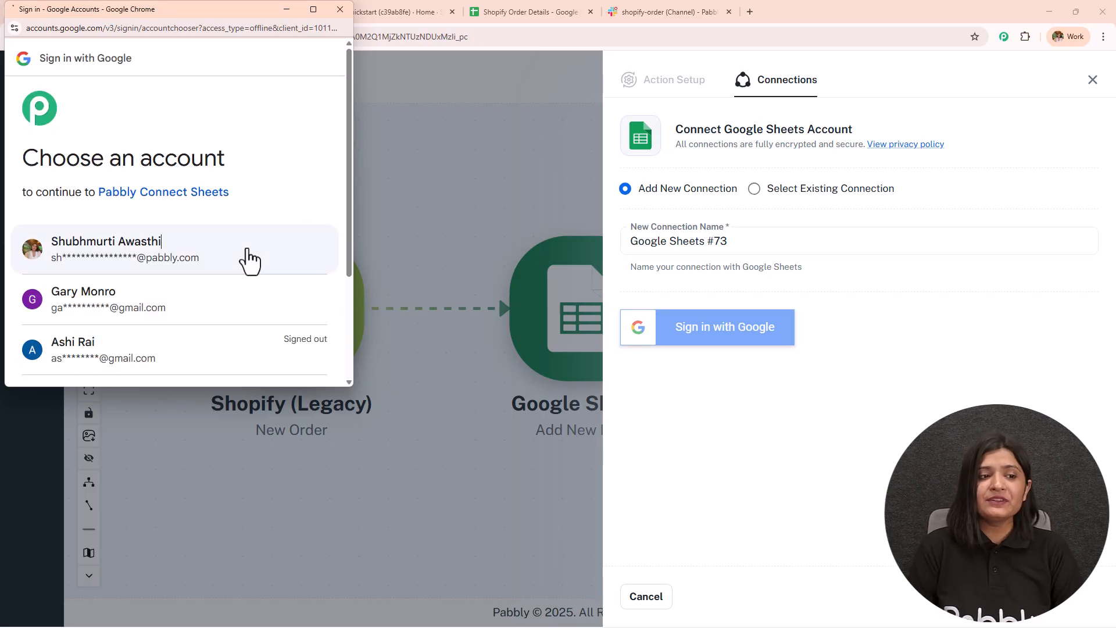
pyautogui.click(247, 251)
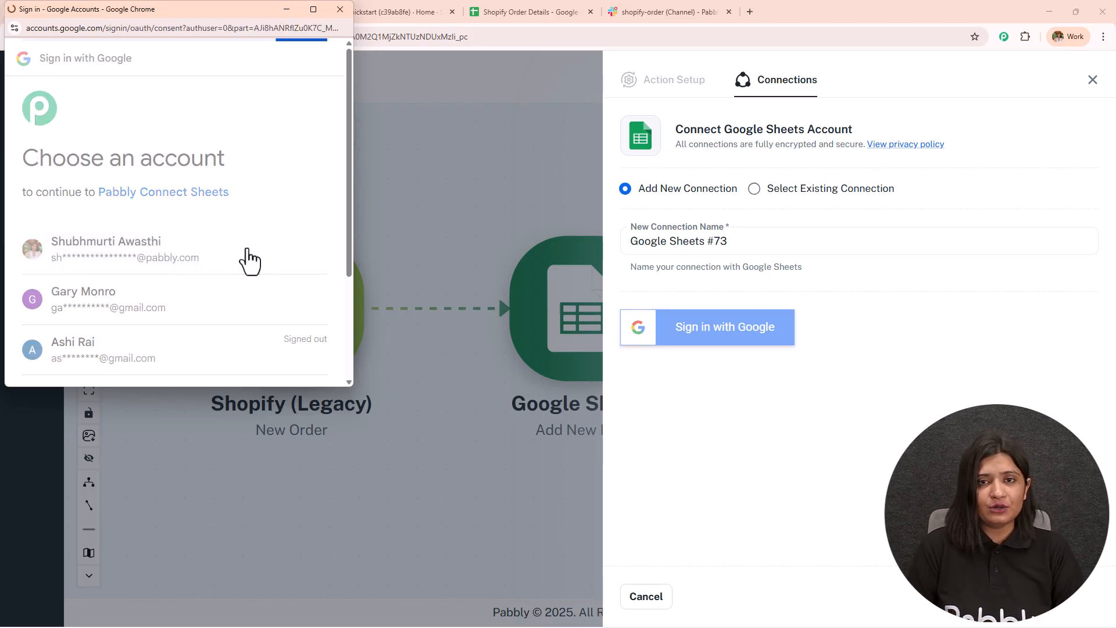
pyautogui.scroll(-5, 247, 248)
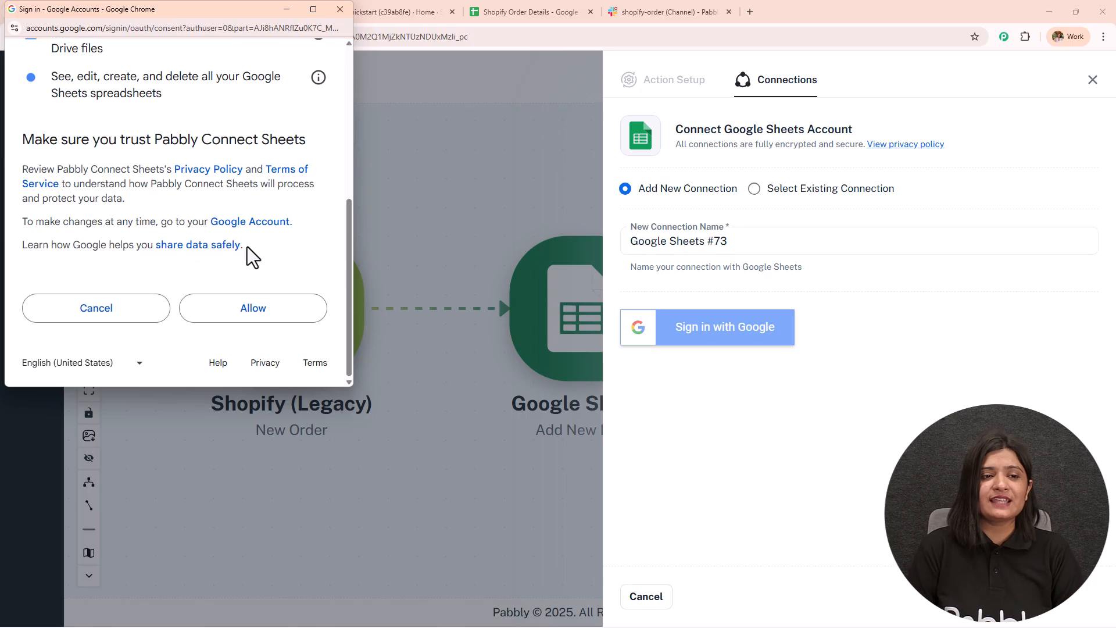
pyautogui.click(277, 314)
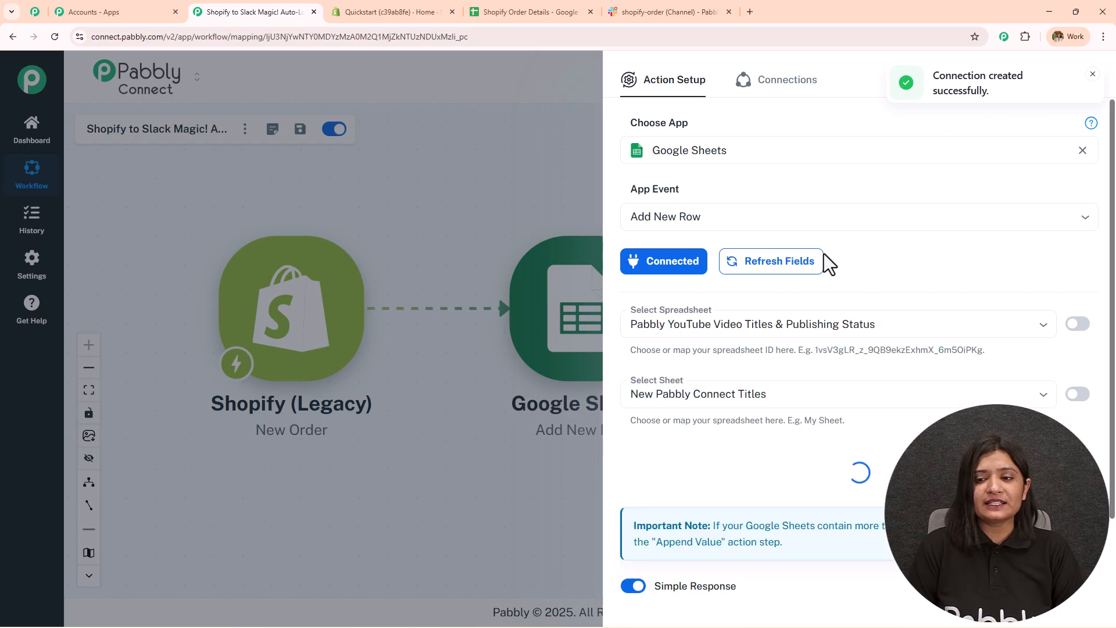
# - Check the sheet's columns, then select the 'Shopify Order Details' spreadsheet to load its Sheet1 fields
pyautogui.scroll(-15, 805, 302)
pyautogui.scroll(15, 803, 305)
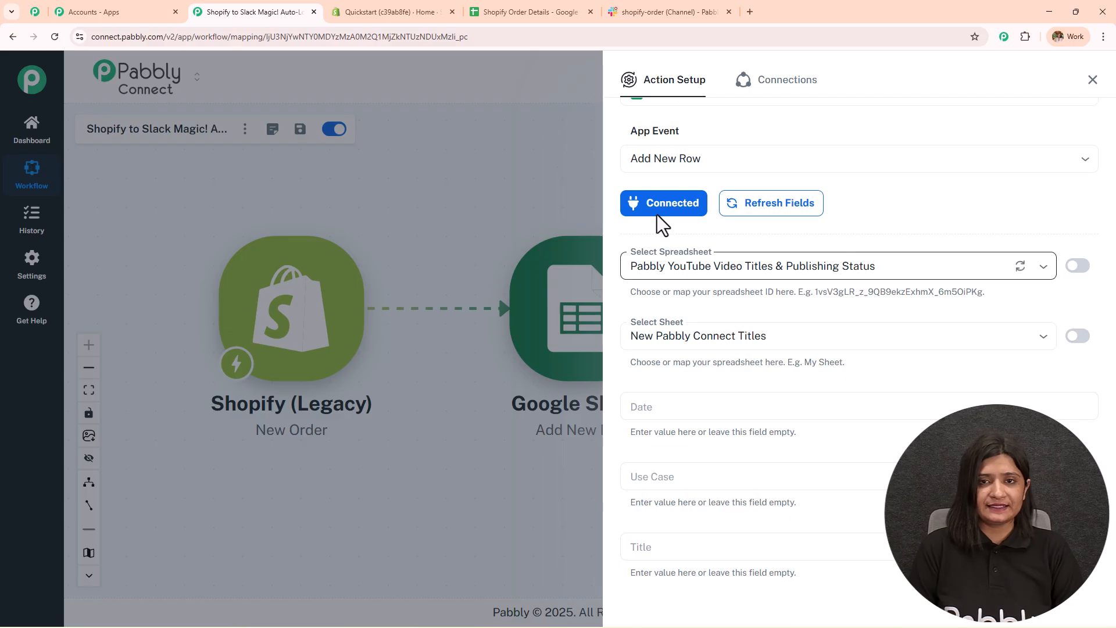
pyautogui.click(556, 5)
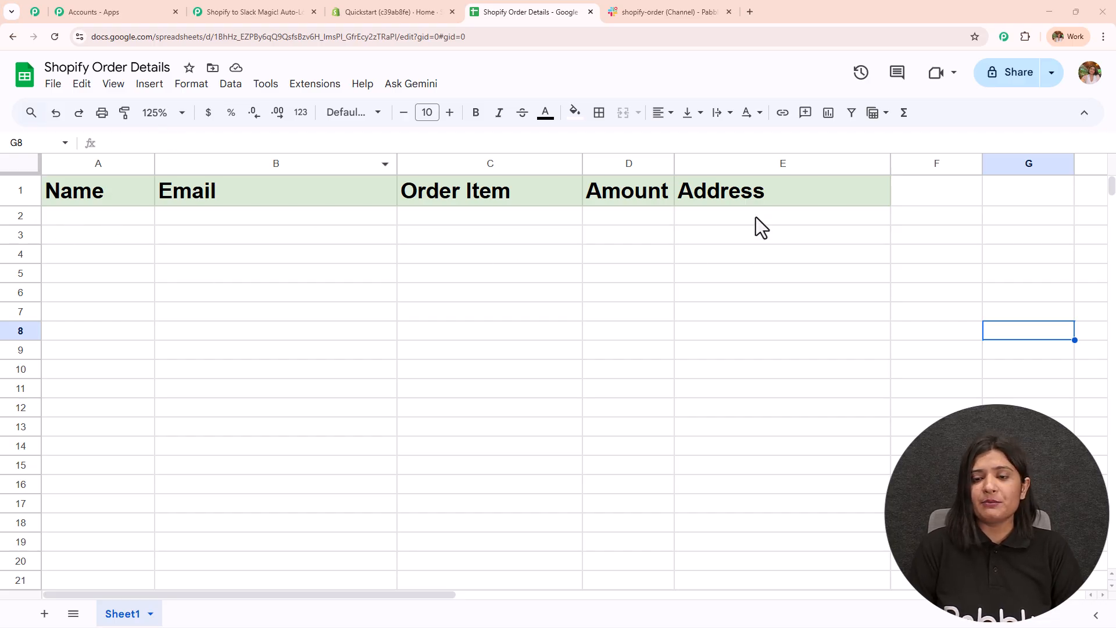
pyautogui.click(302, 11)
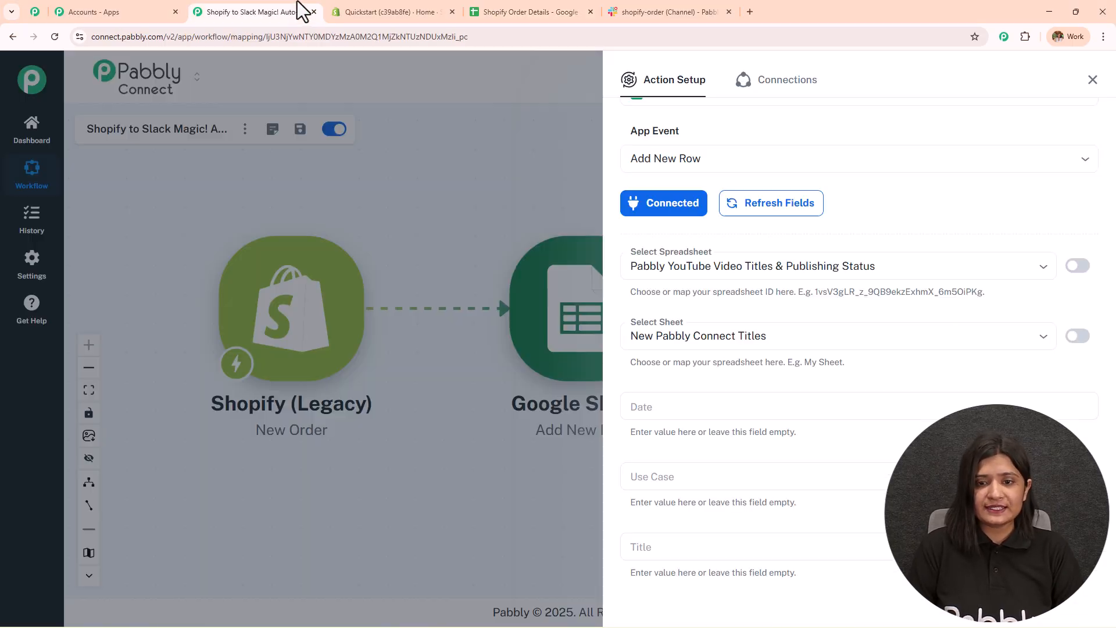
pyautogui.click(690, 265)
pyautogui.click(682, 323)
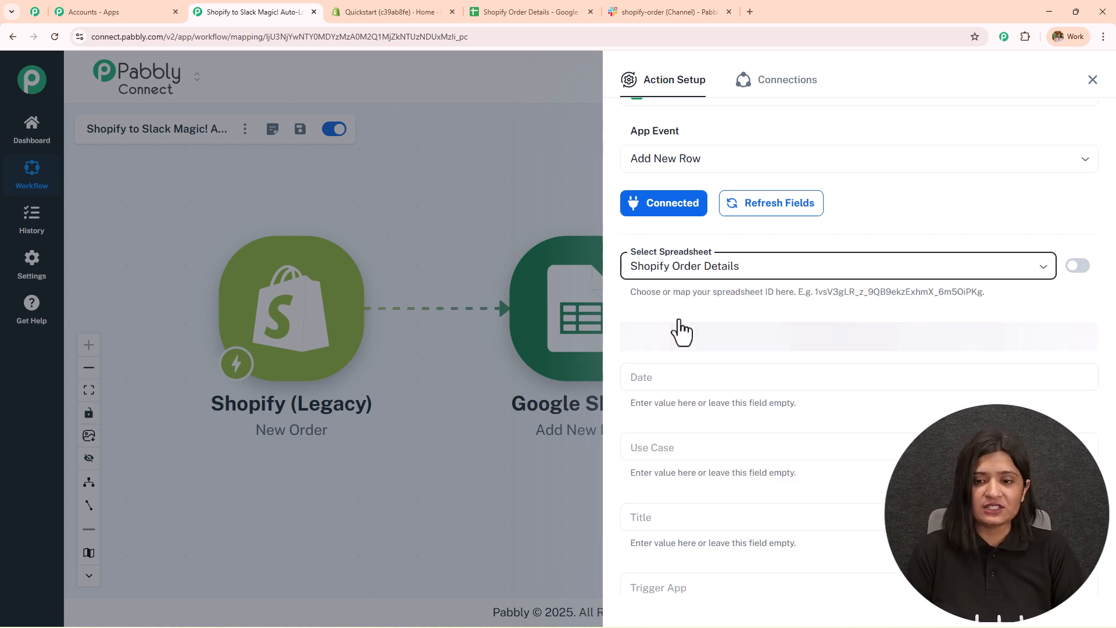
pyautogui.scroll(-5, 677, 319)
pyautogui.scroll(1, 682, 173)
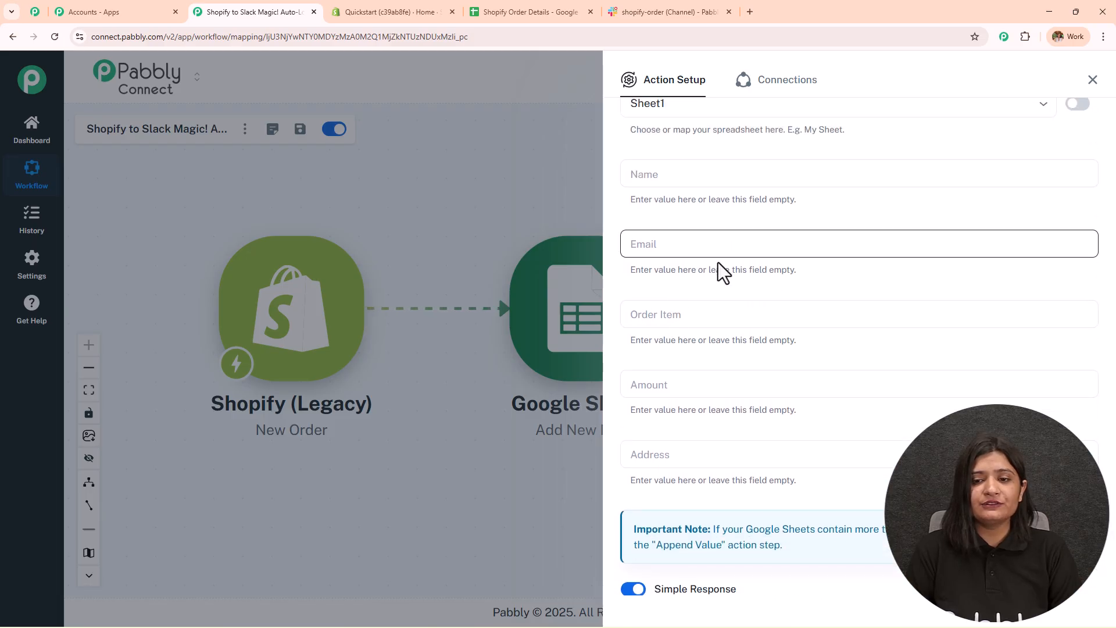
# - Map the Shopify shipping_address name into the row's Name column
pyautogui.click(661, 176)
pyautogui.click(693, 371)
pyautogui.click(681, 173)
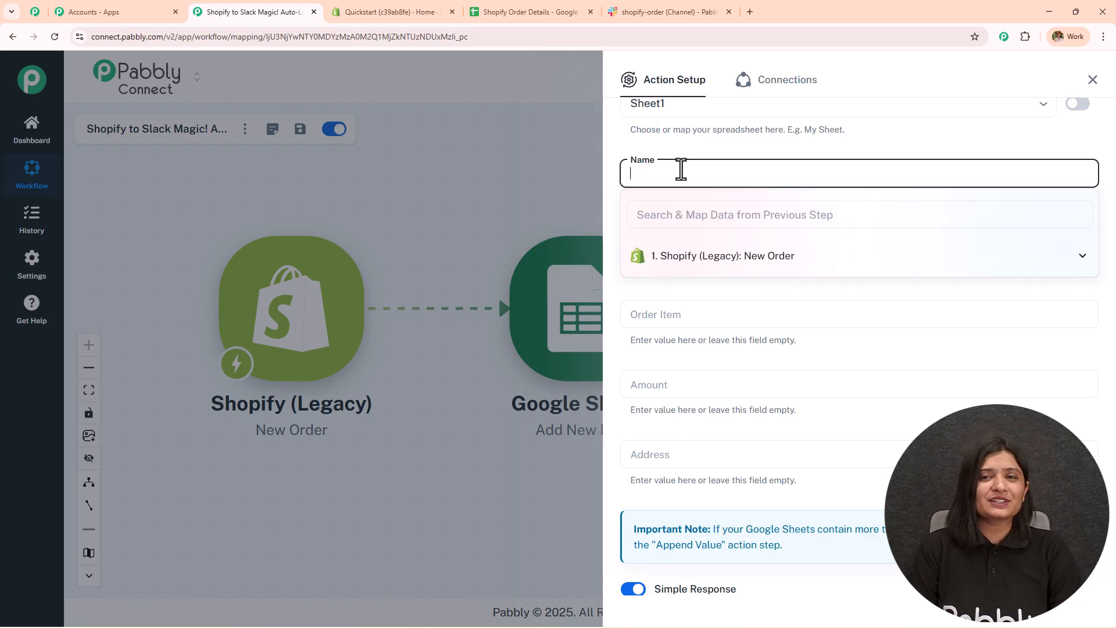
pyautogui.click(679, 152)
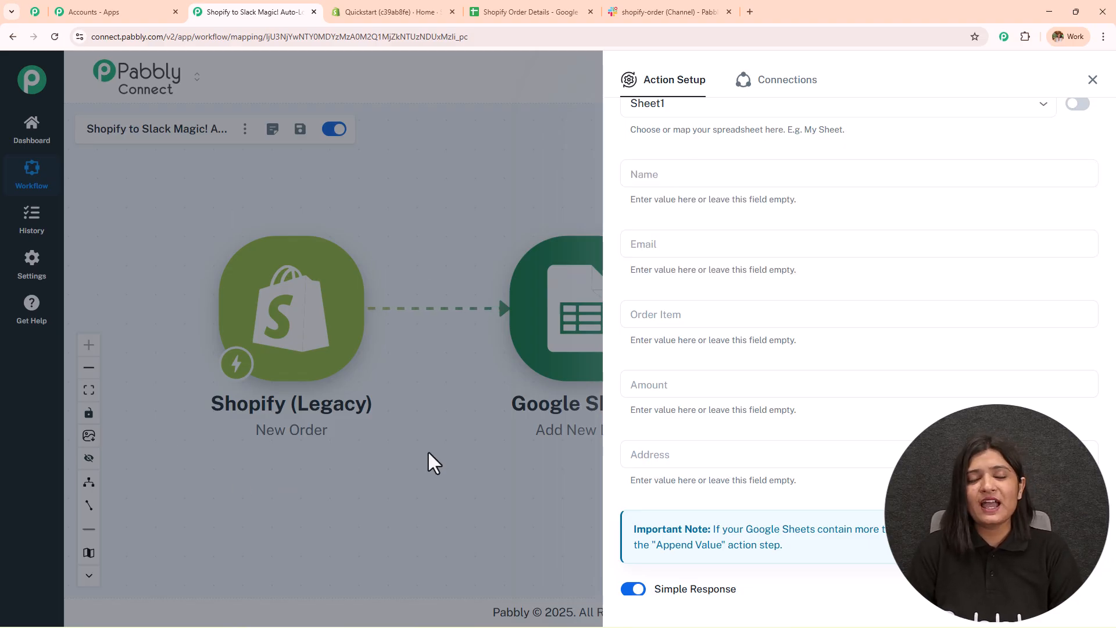
pyautogui.click(655, 174)
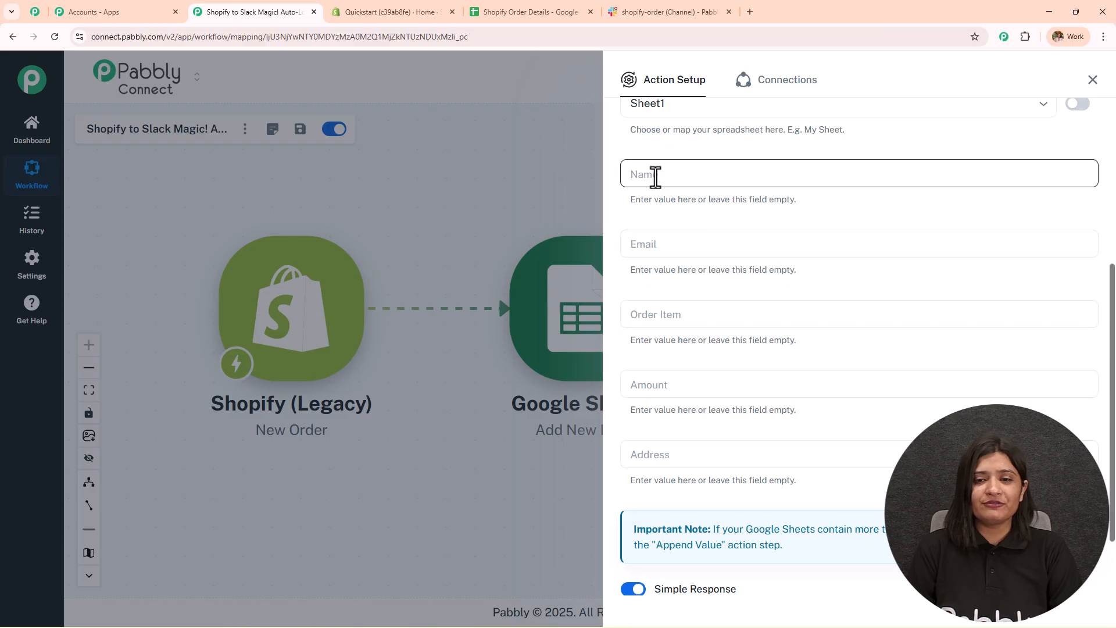
pyautogui.click(682, 256)
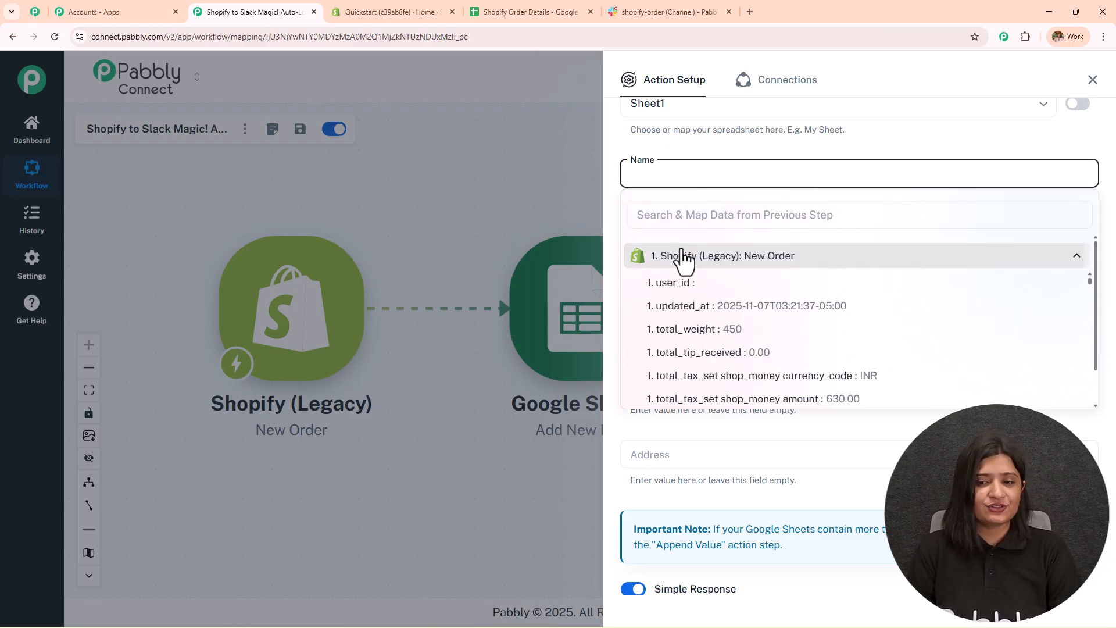
pyautogui.scroll(-5, 709, 349)
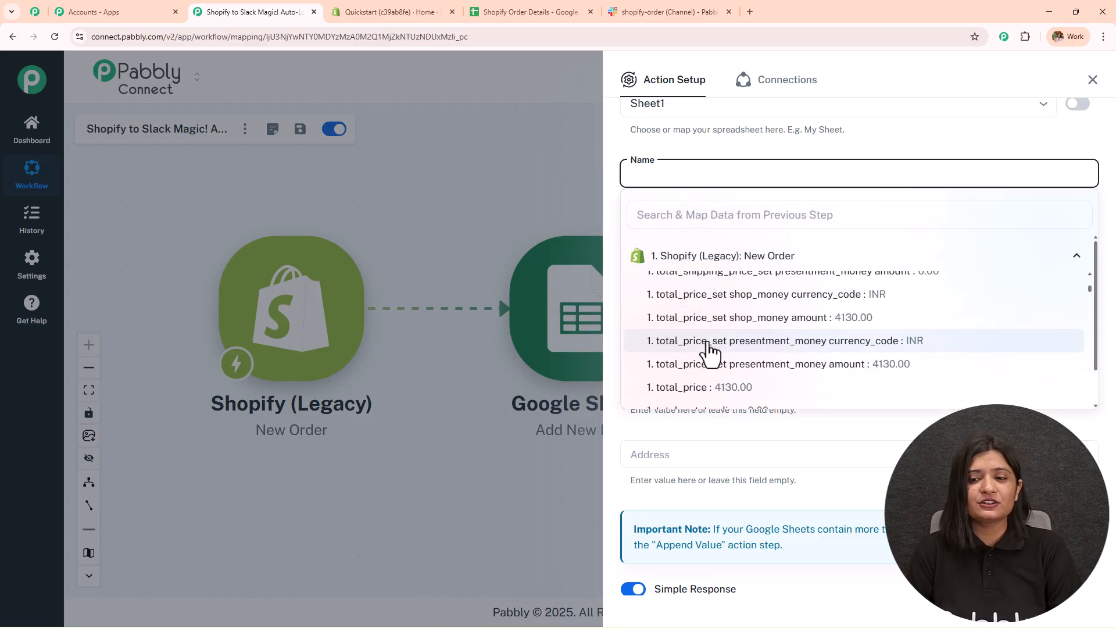
pyautogui.scroll(5, 709, 353)
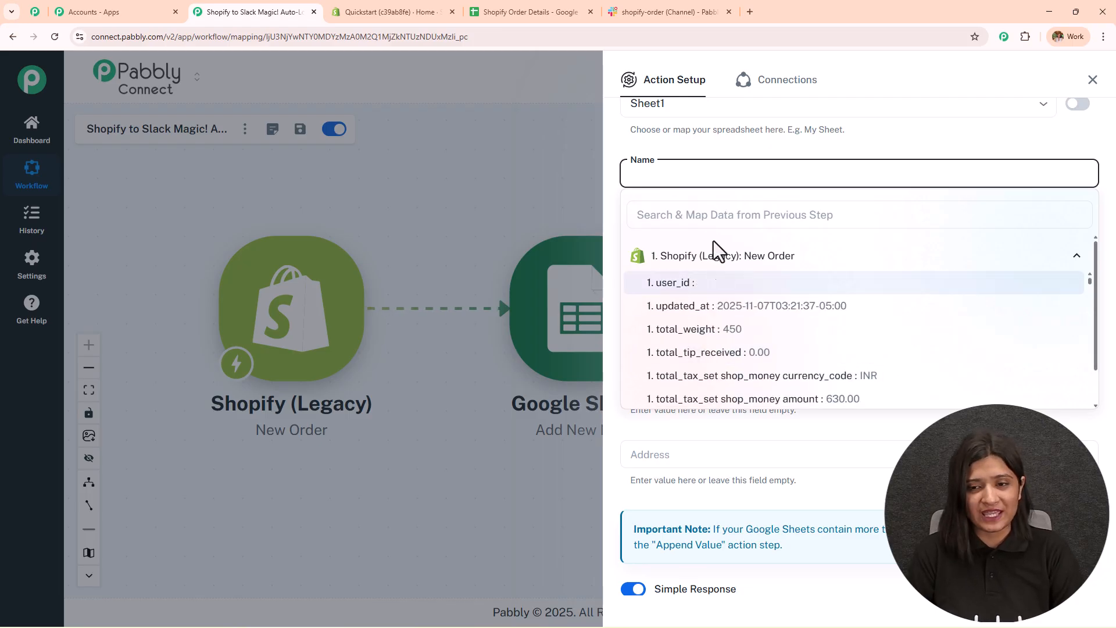
pyautogui.click(709, 221)
pyautogui.write('admin')
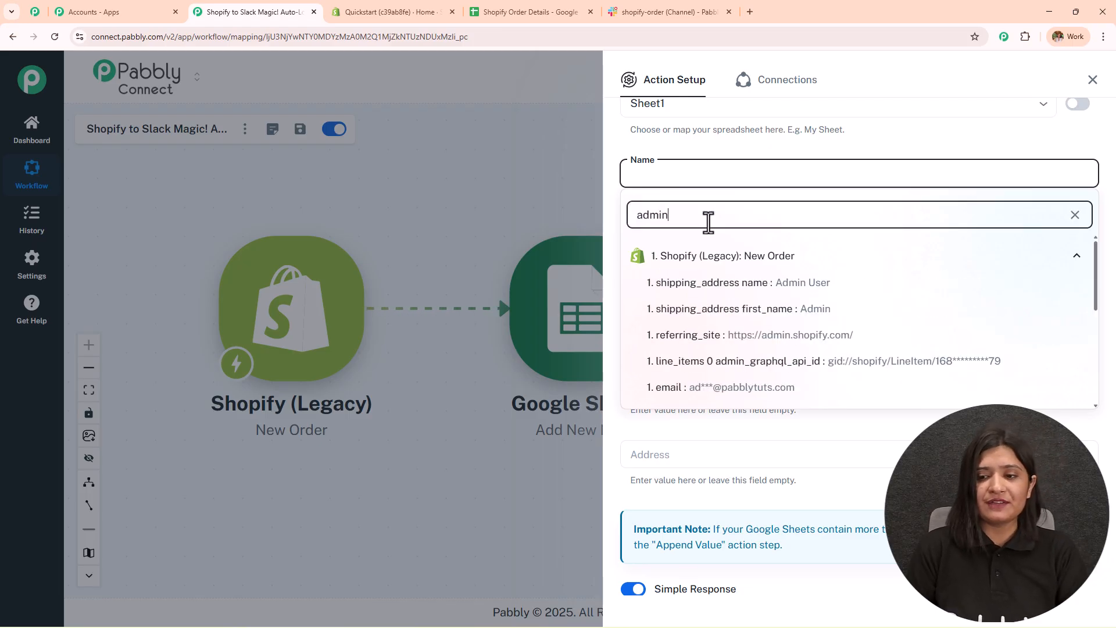
pyautogui.click(744, 282)
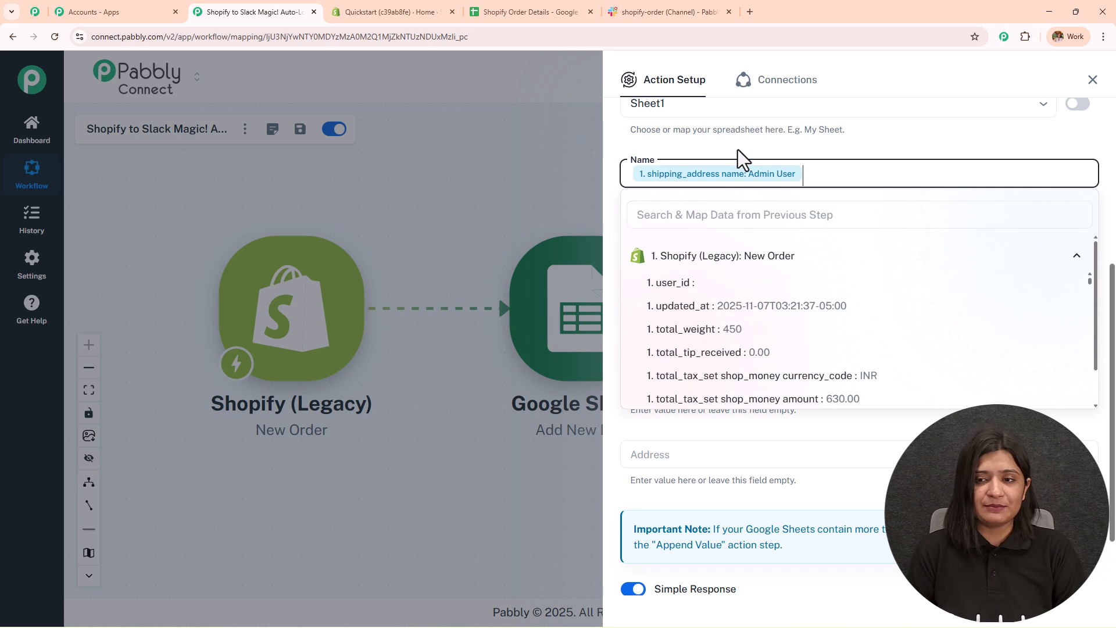
# - Map the customer's Shopify email into the Email column
pyautogui.click(713, 247)
pyautogui.click(730, 339)
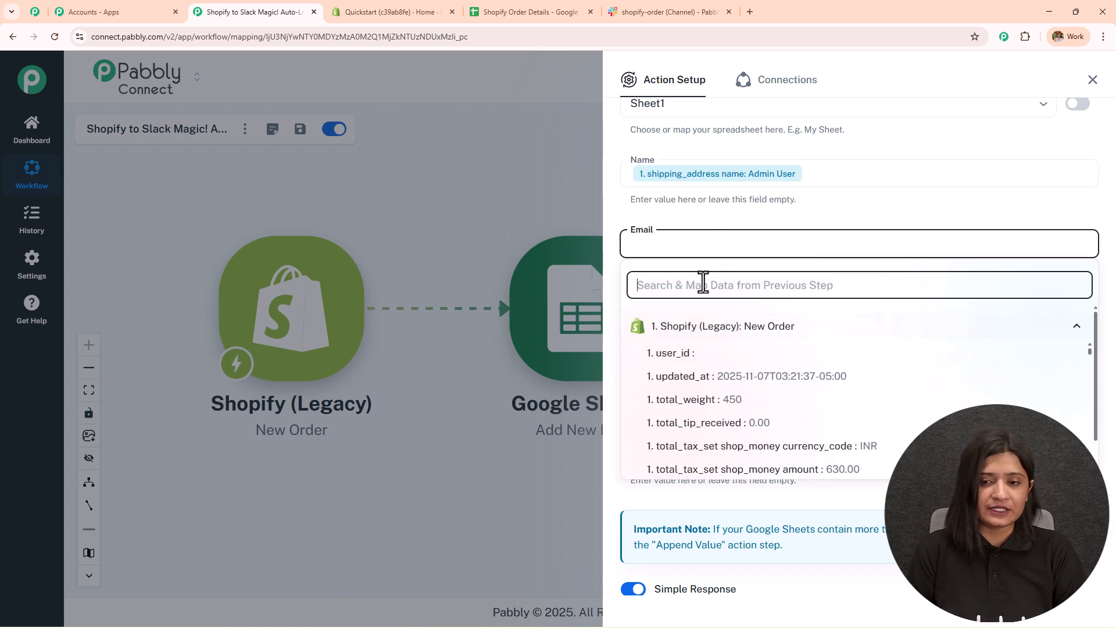
pyautogui.write('admin')
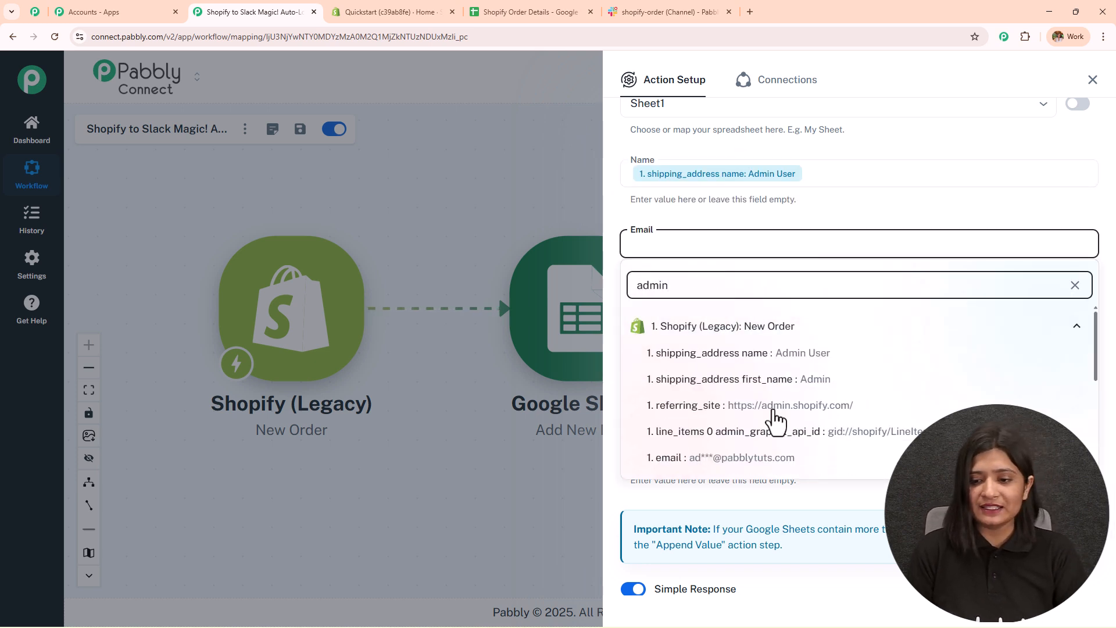
pyautogui.scroll(-3, 768, 401)
pyautogui.click(762, 339)
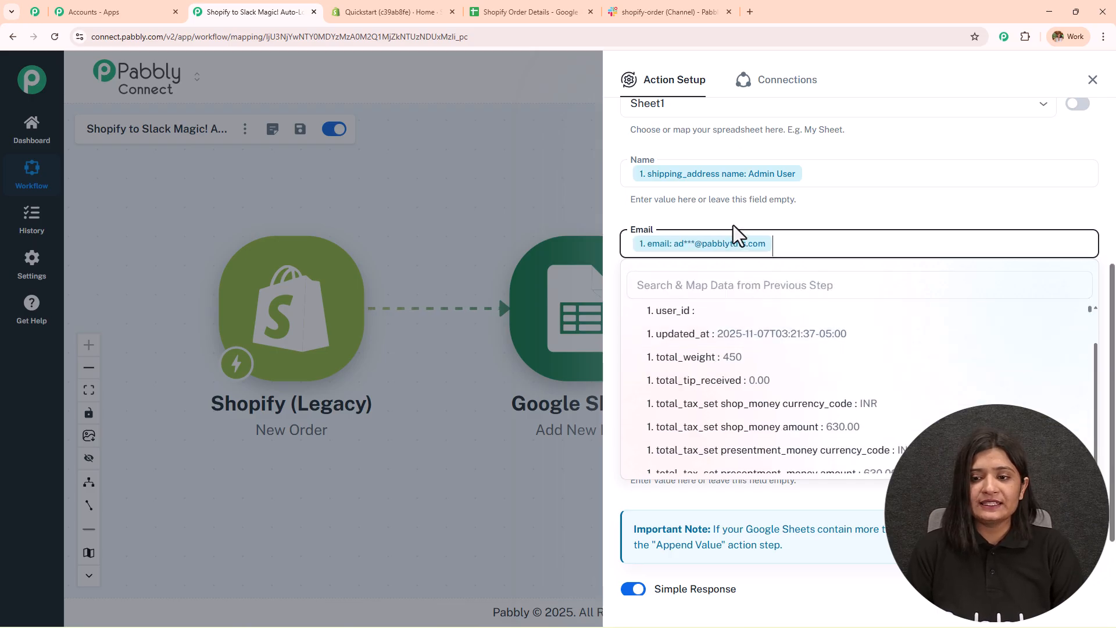
# - Map line_items 0 title into the Order Item column
pyautogui.scroll(-1, 731, 252)
pyautogui.click(725, 254)
pyautogui.click(728, 348)
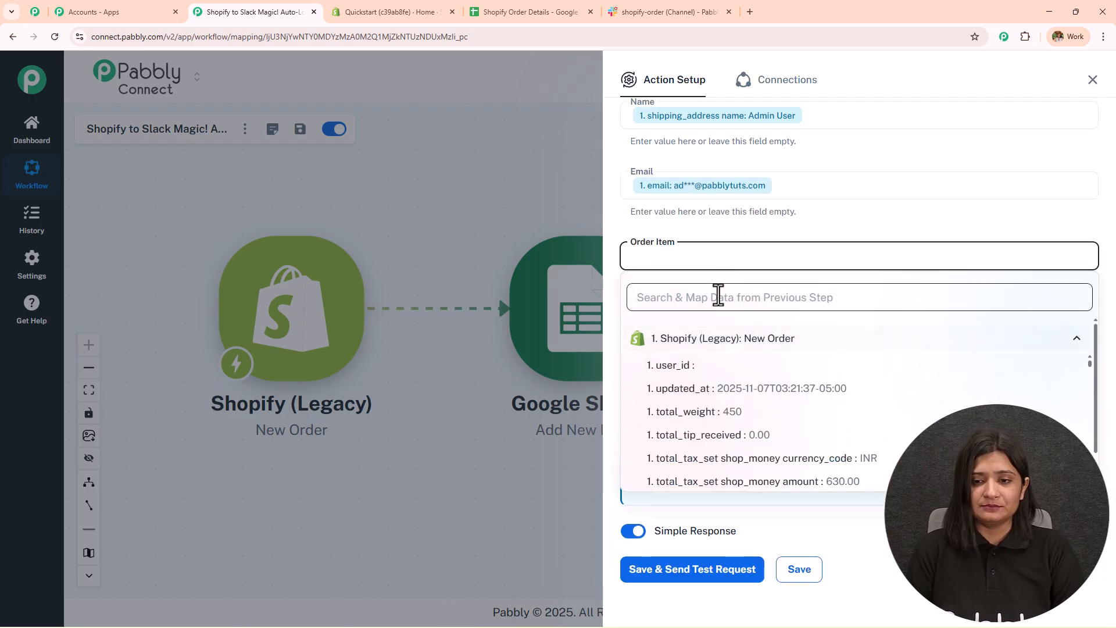
pyautogui.click(718, 295)
pyautogui.write('item')
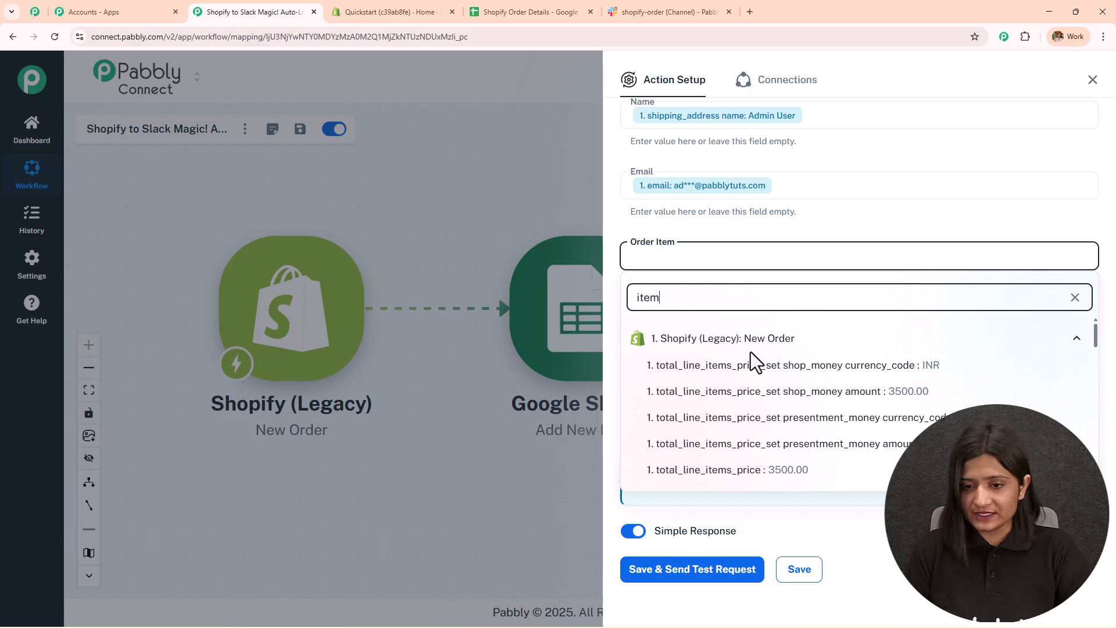
pyautogui.scroll(-5, 751, 355)
pyautogui.click(757, 384)
pyautogui.click(861, 212)
# - Map total_line_items_price into the Amount column
pyautogui.click(705, 297)
pyautogui.click(698, 375)
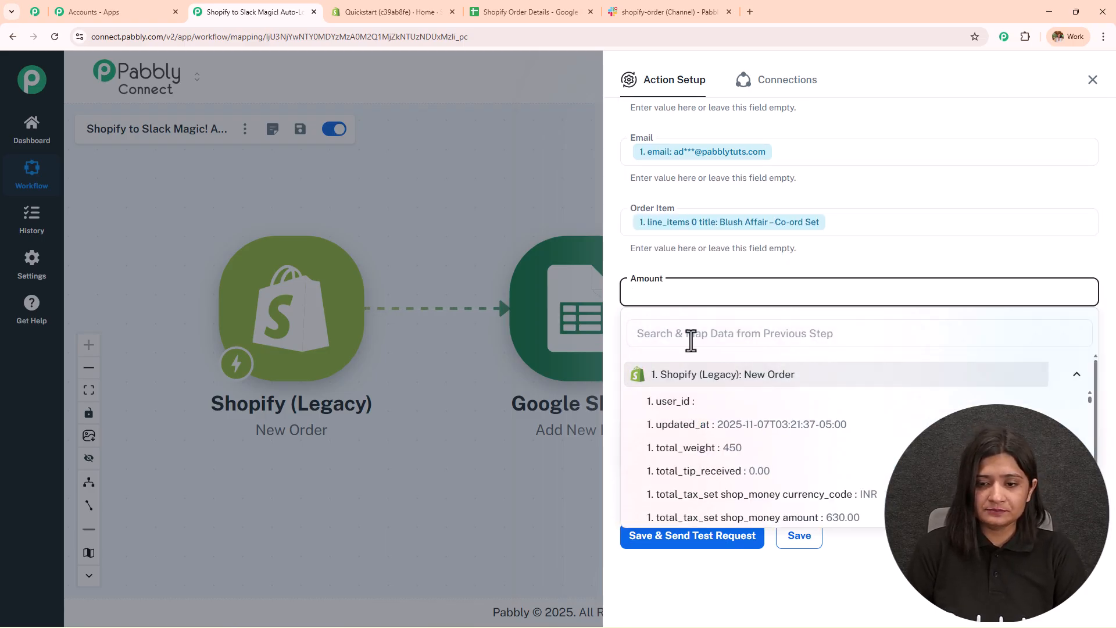
pyautogui.click(692, 342)
pyautogui.write('item')
pyautogui.click(756, 448)
# - Fill the Address column with the order's address1 street followed by the city
pyautogui.click(689, 356)
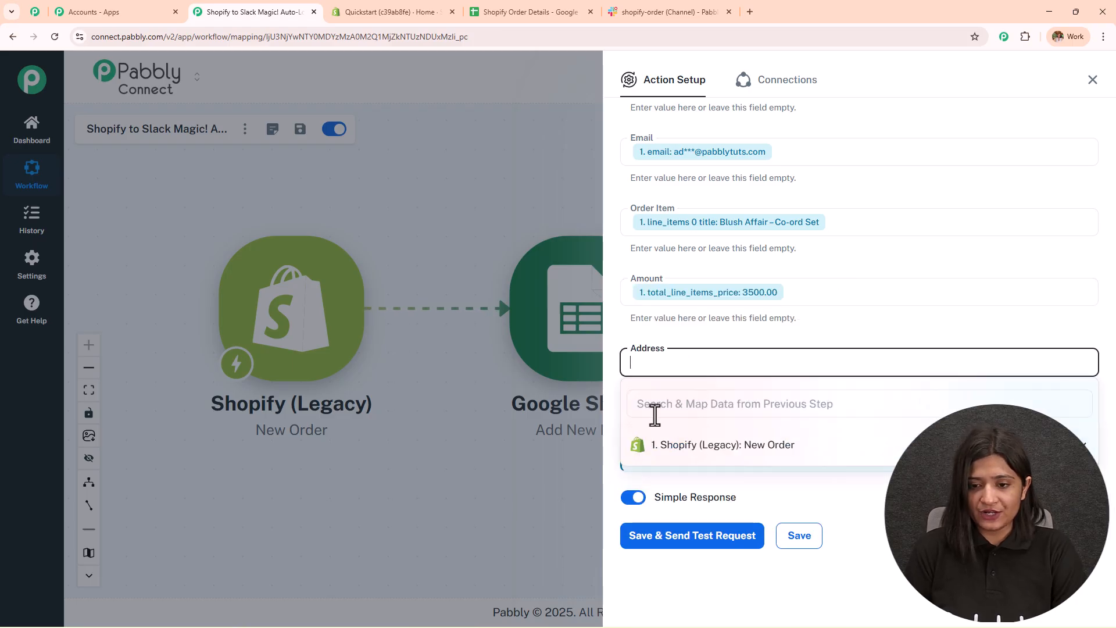
pyautogui.click(673, 437)
pyautogui.write('old')
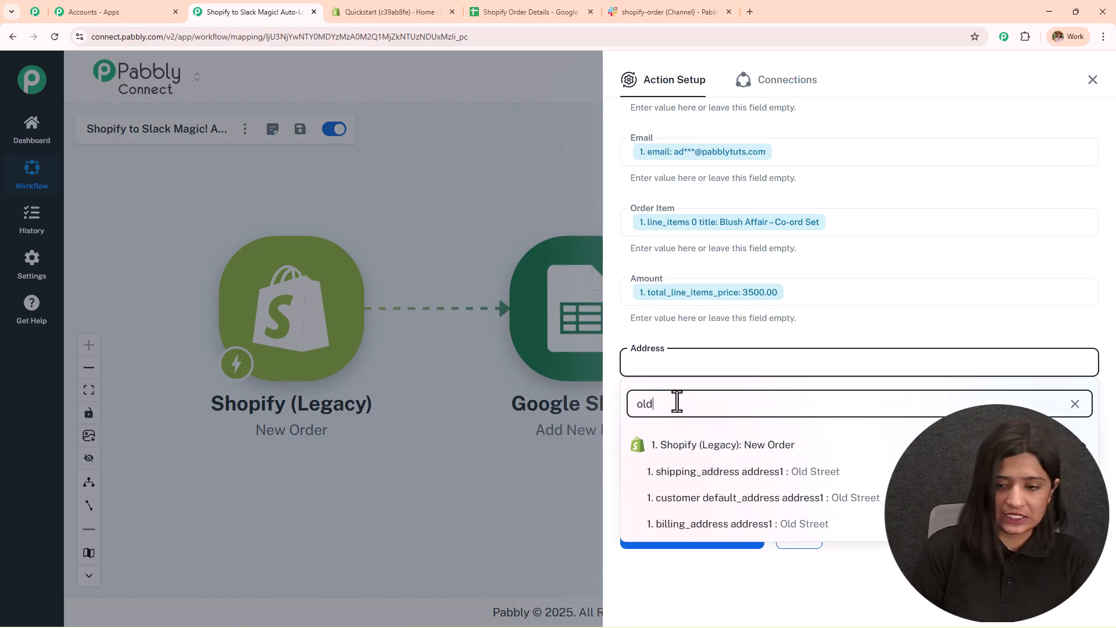
pyautogui.press('Return')
pyautogui.press('BackSpace')
pyautogui.press('BackSpace')
pyautogui.press('BackSpace')
pyautogui.write('cit')
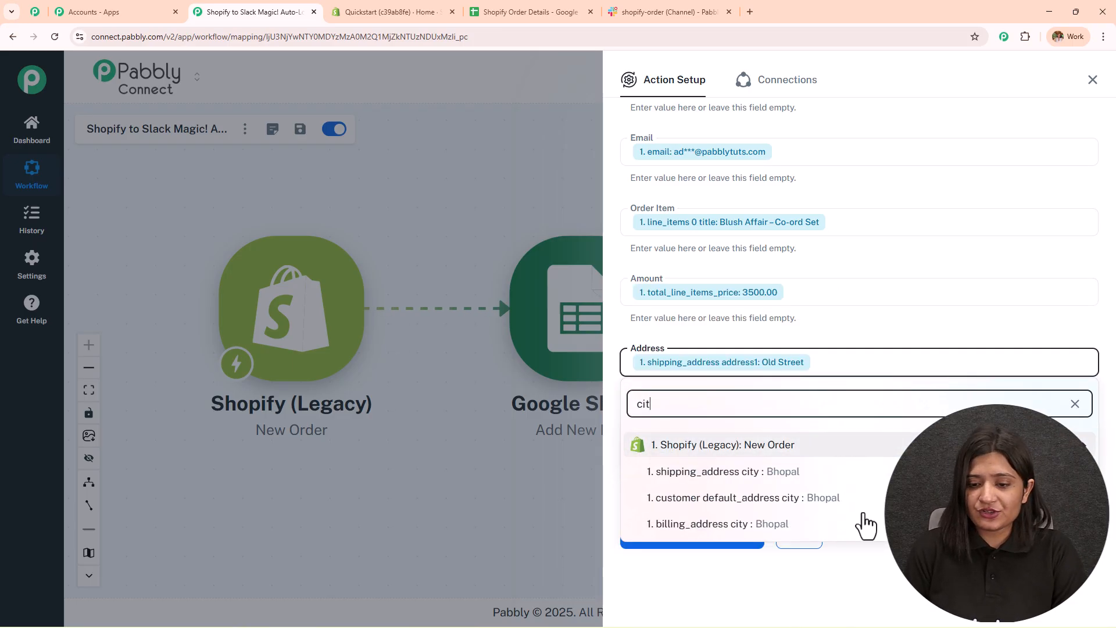
pyautogui.click(737, 526)
pyautogui.click(863, 328)
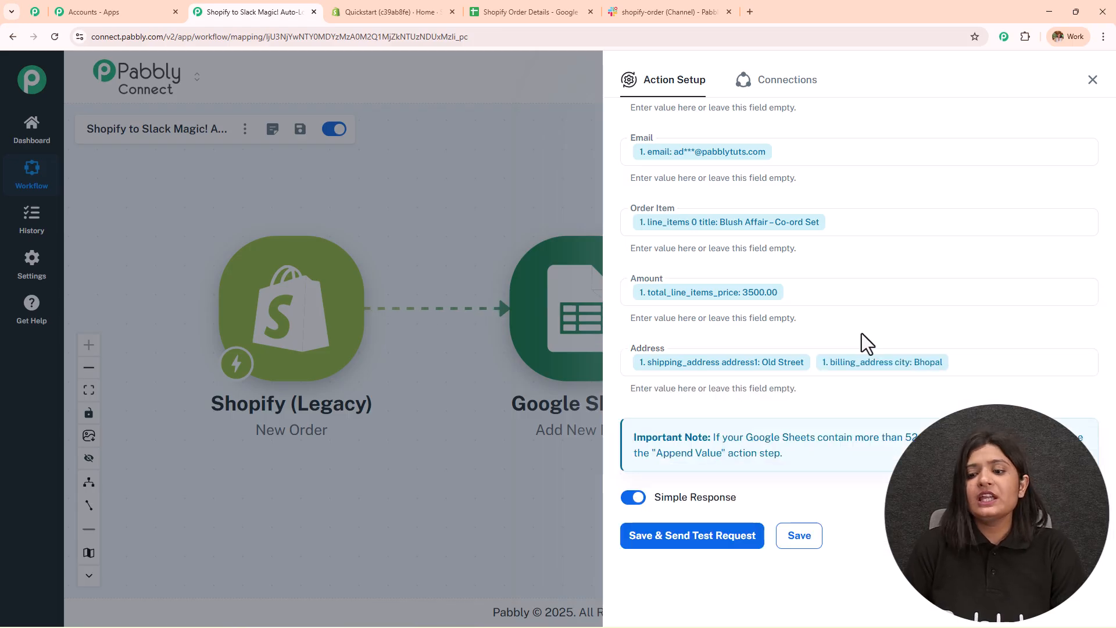
pyautogui.scroll(5, 843, 385)
pyautogui.scroll(-2, 843, 386)
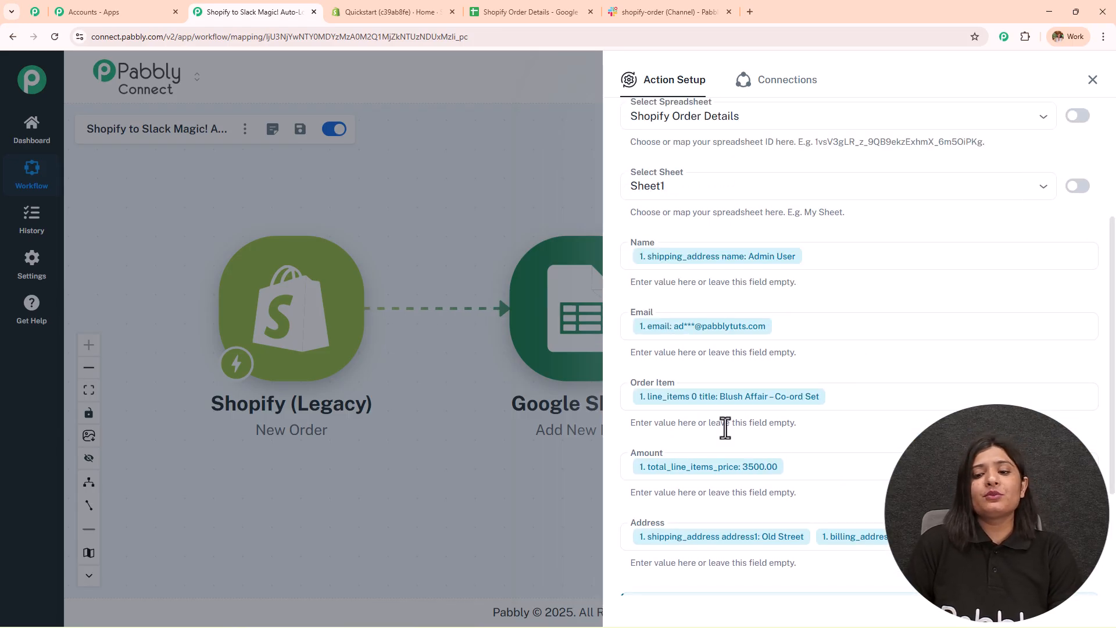
# - Save the Add New Row step and send a test request, writing one 5-cell row to Sheet1!A2:E2
pyautogui.scroll(-2, 895, 252)
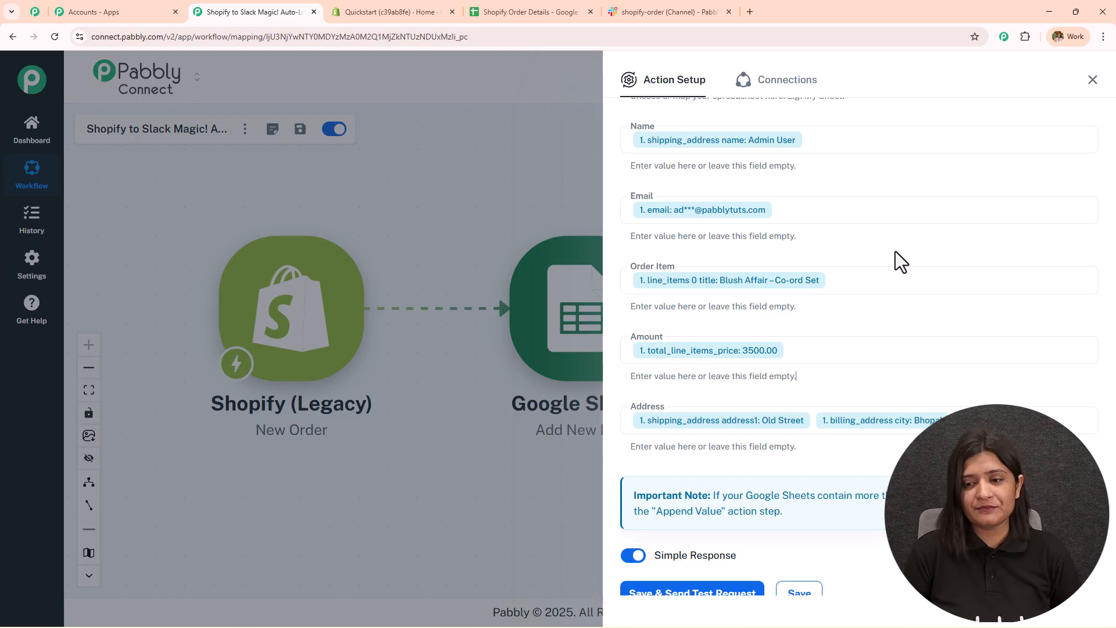
pyautogui.scroll(-1, 896, 251)
pyautogui.click(717, 538)
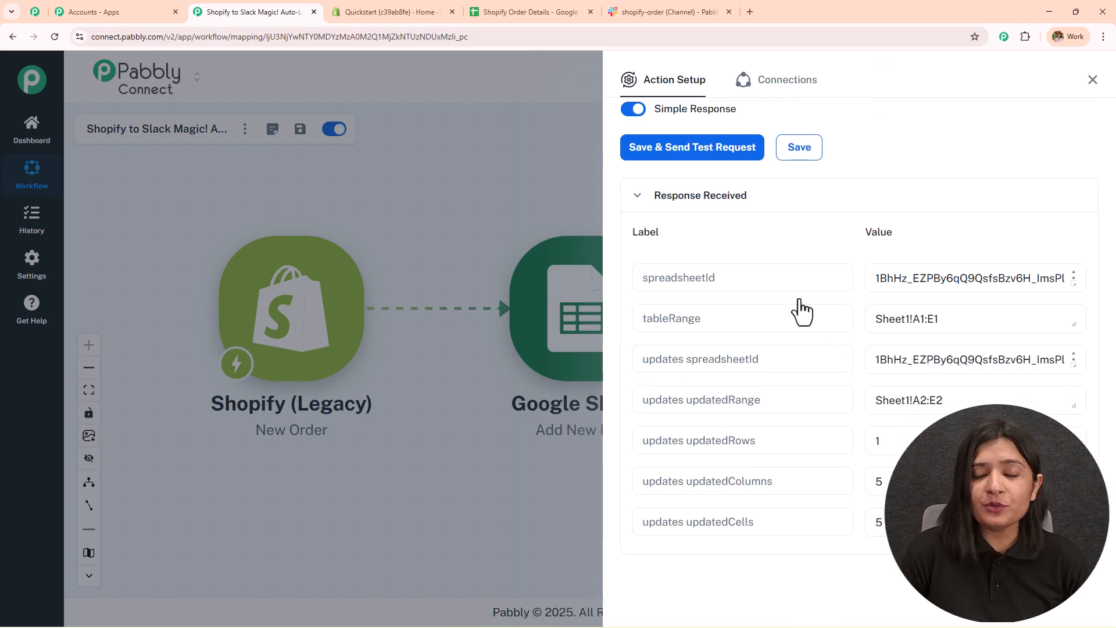
pyautogui.click(577, 14)
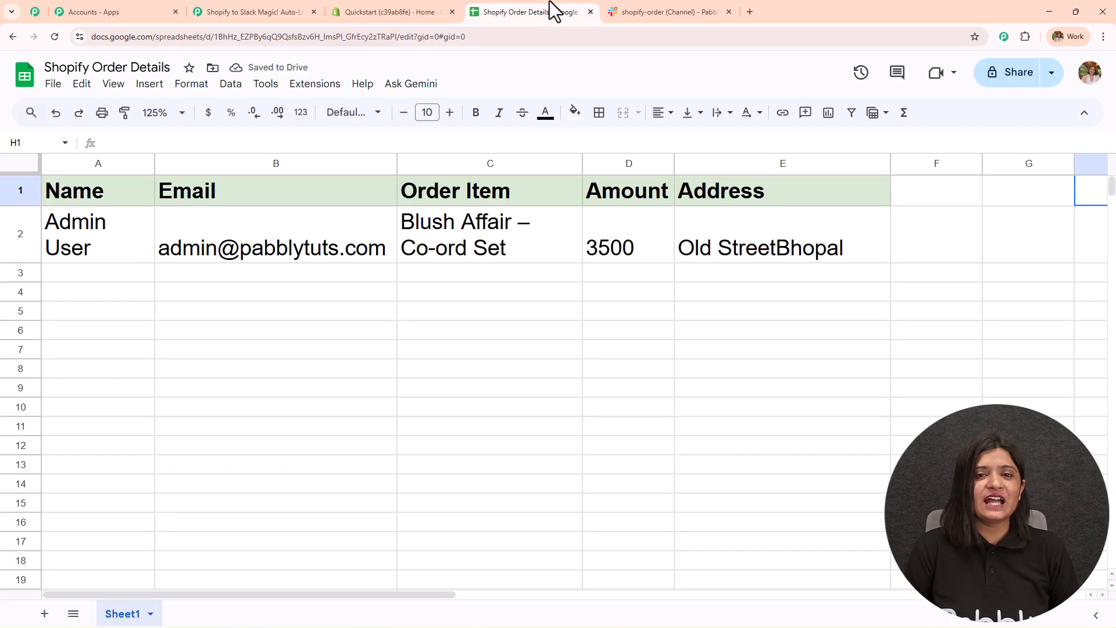
# - Verify row 2 cells A2–E2, including Blush Affair – Co-ord Set, amount 3500 and the combined address
pyautogui.click(138, 237)
pyautogui.click(251, 249)
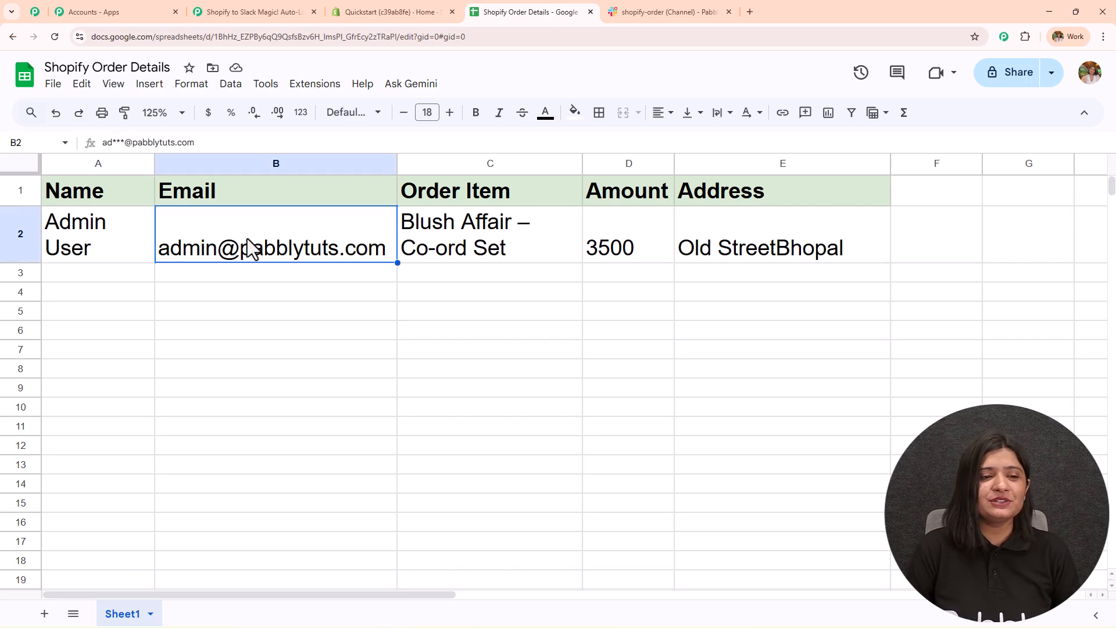
pyautogui.click(481, 239)
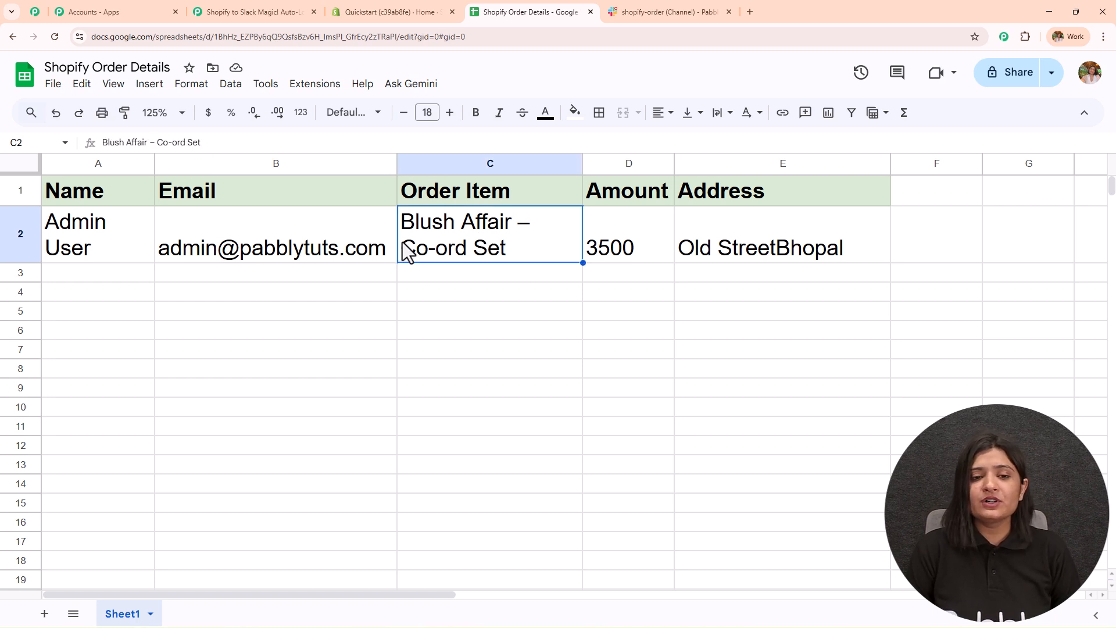
pyautogui.click(632, 249)
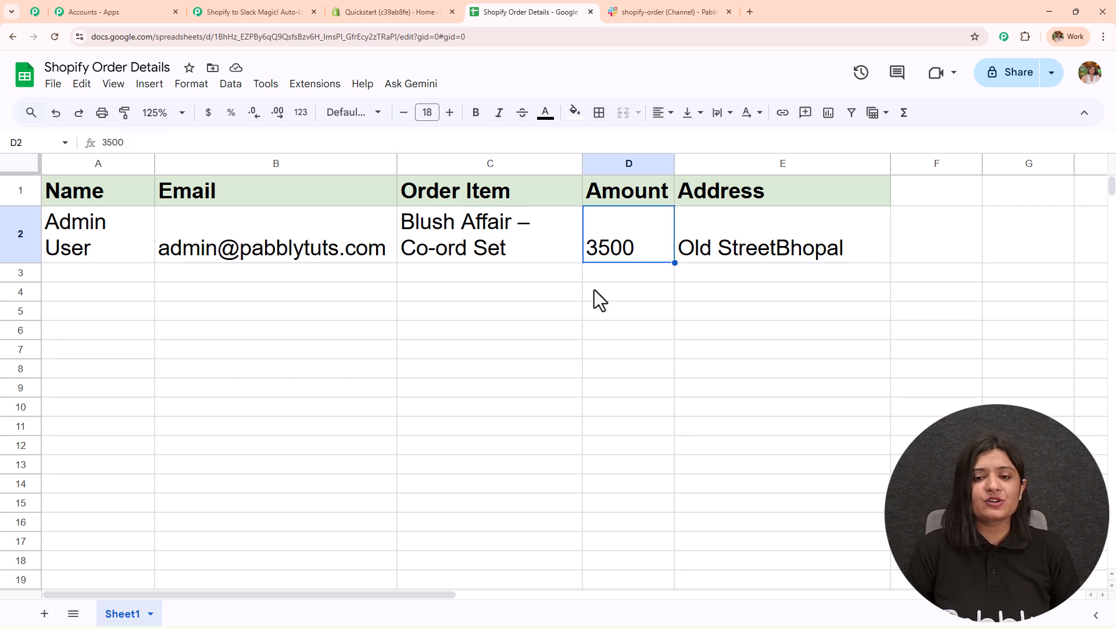
pyautogui.click(800, 200)
pyautogui.click(769, 240)
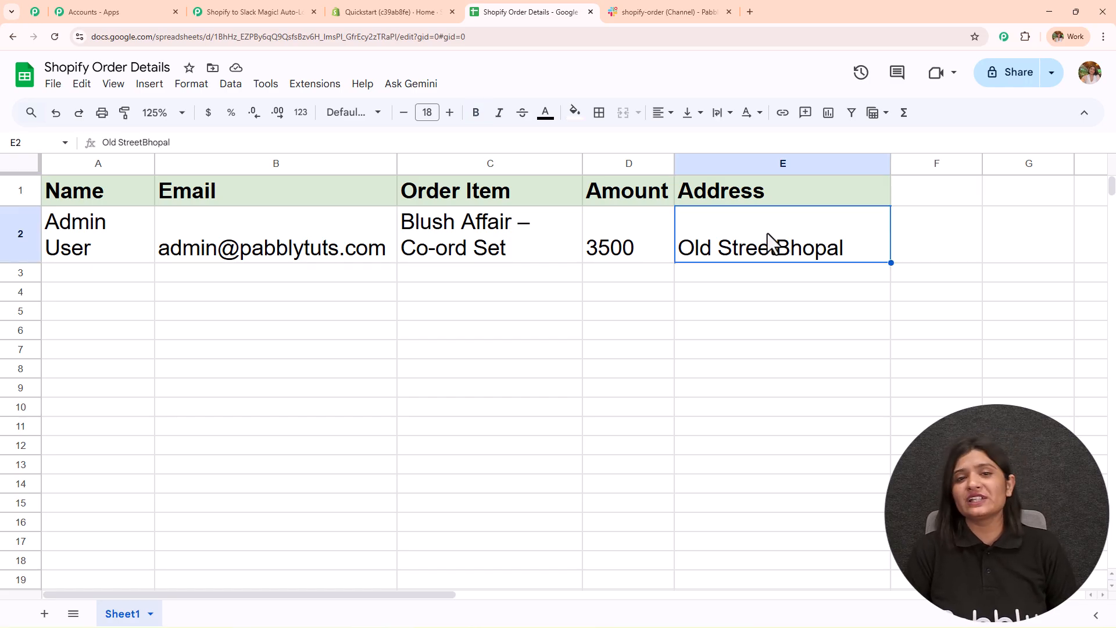
pyautogui.click(244, 12)
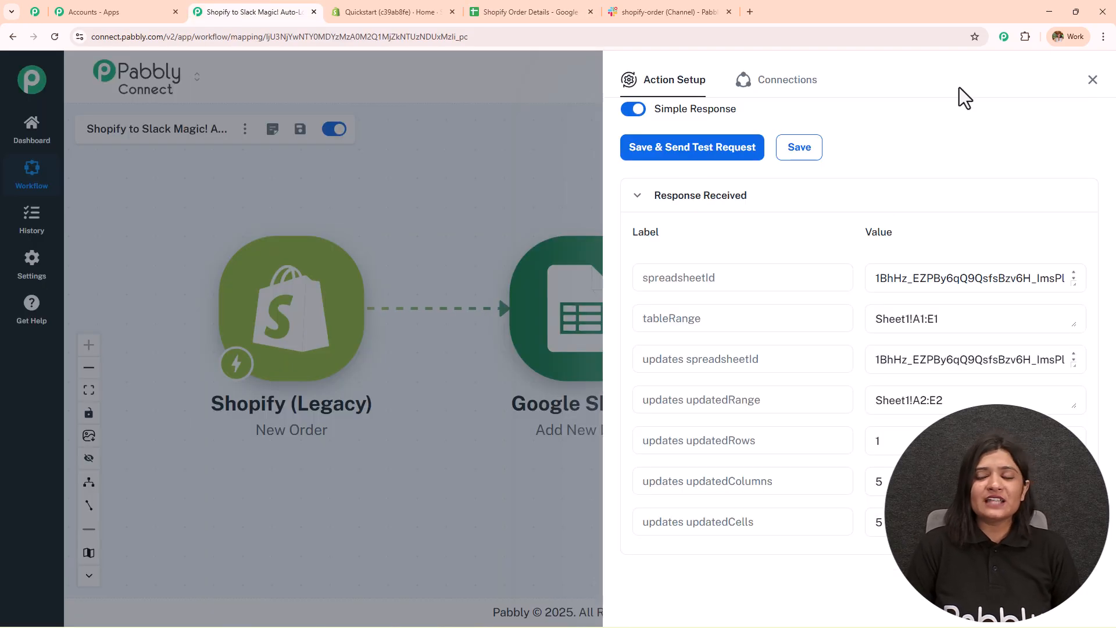
# - Add a Slack step after Google Sheets using the Send Channel Message event
pyautogui.click(1091, 82)
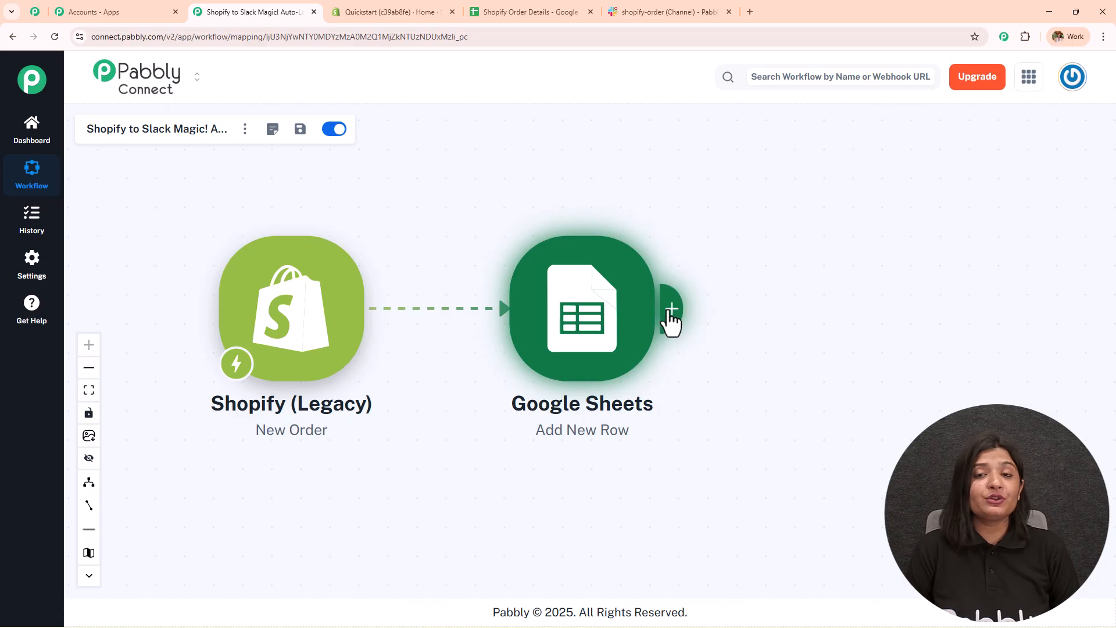
pyautogui.click(671, 311)
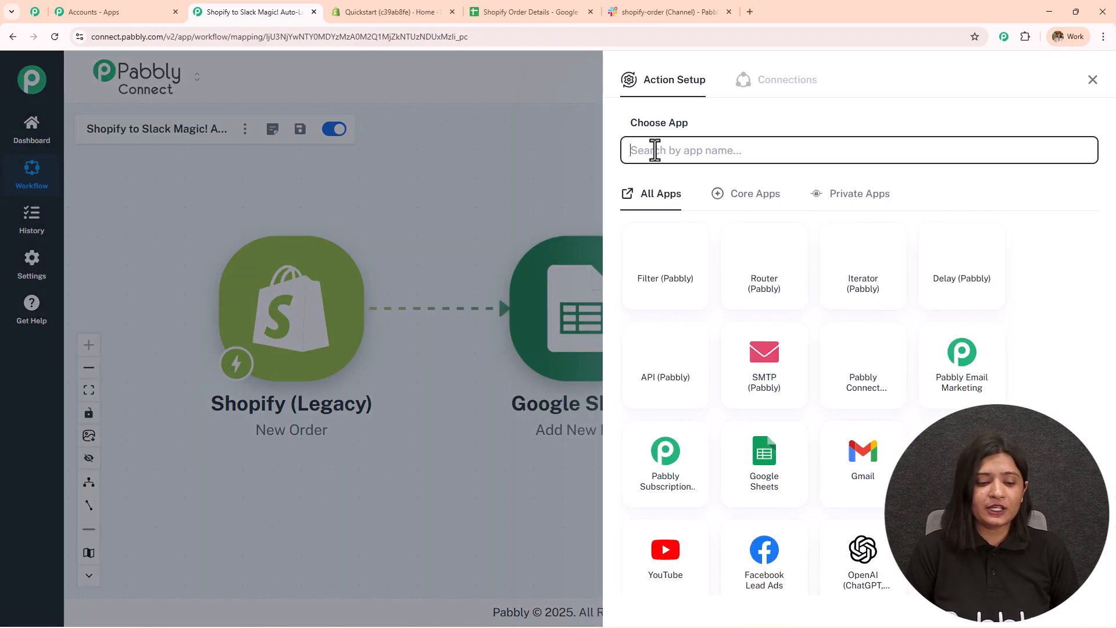
pyautogui.write('Slac')
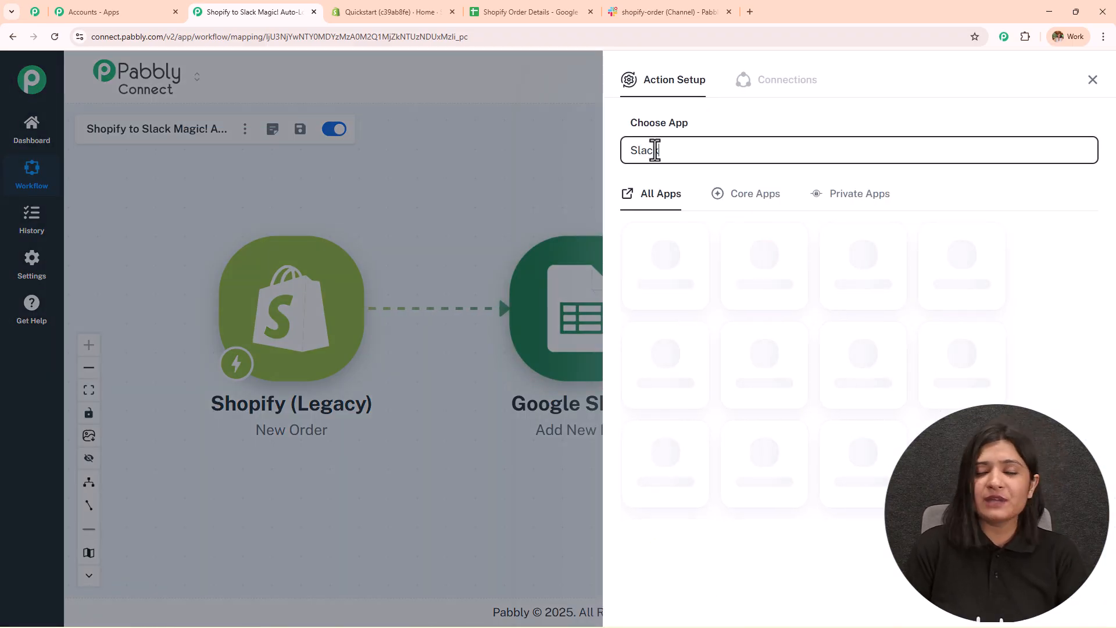
pyautogui.write('k')
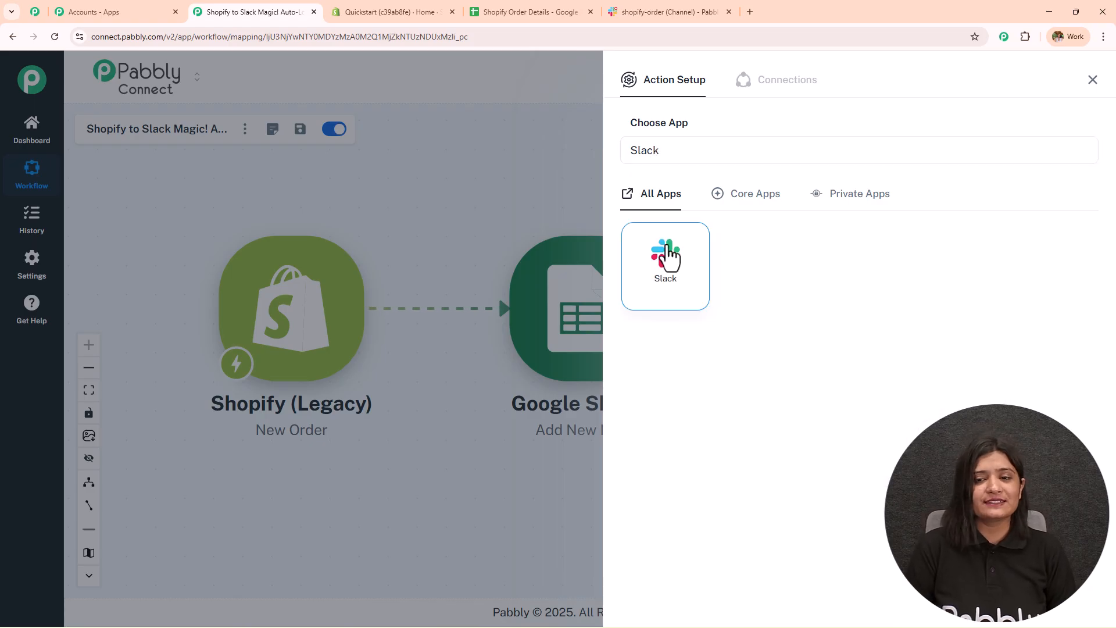
pyautogui.click(669, 256)
pyautogui.click(661, 217)
pyautogui.click(714, 240)
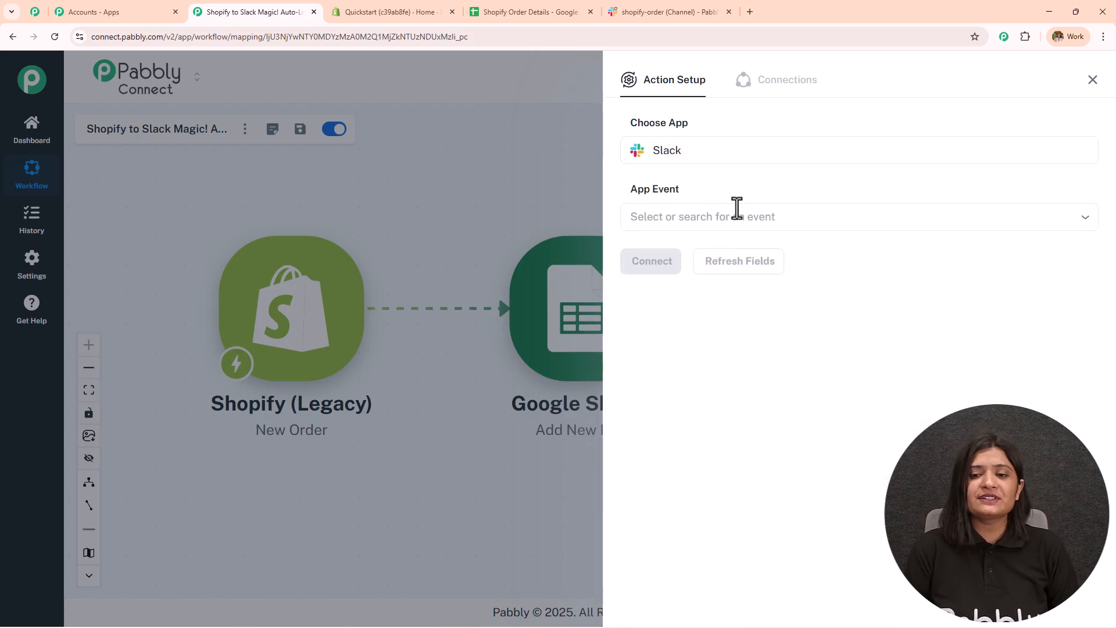
pyautogui.click(689, 272)
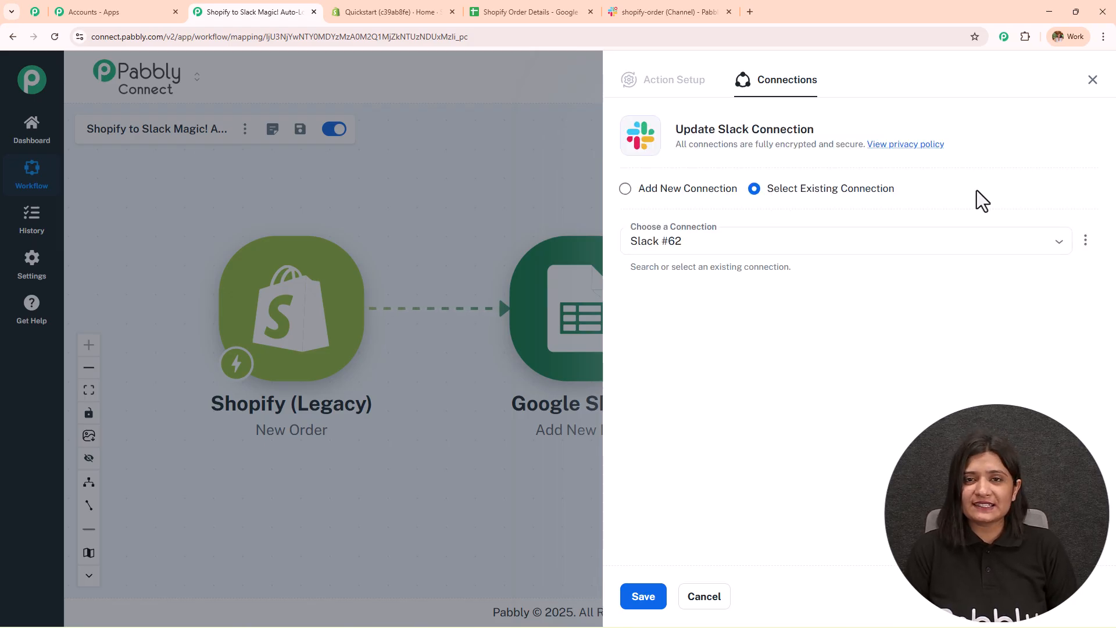
# - Create a new Slack connection with token type user and install Pabbly Connect in the workspace
pyautogui.click(625, 189)
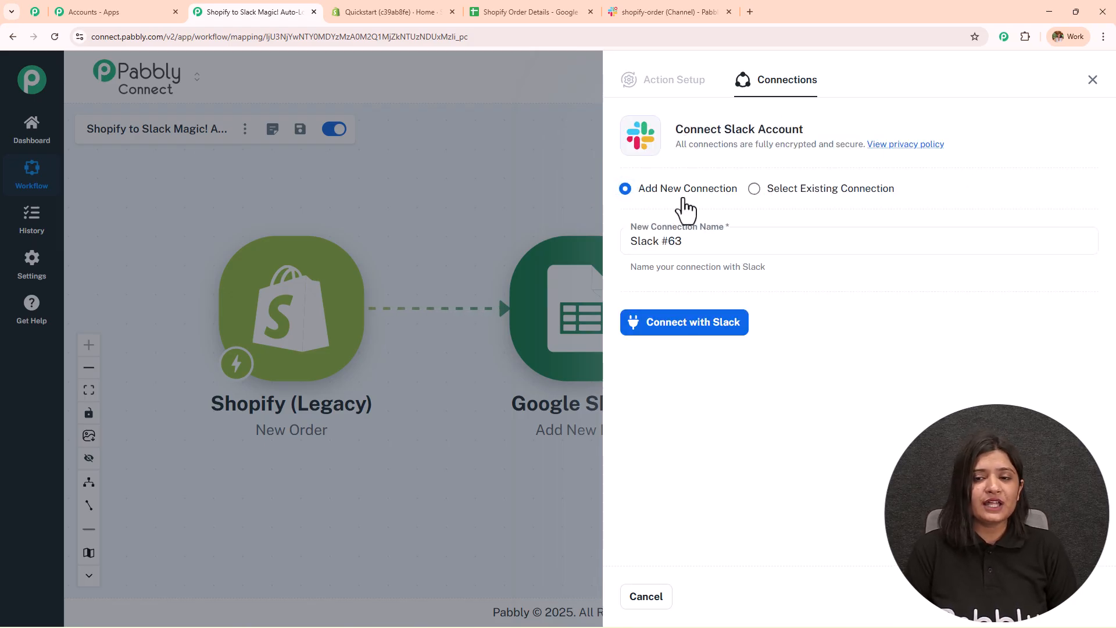
pyautogui.click(674, 326)
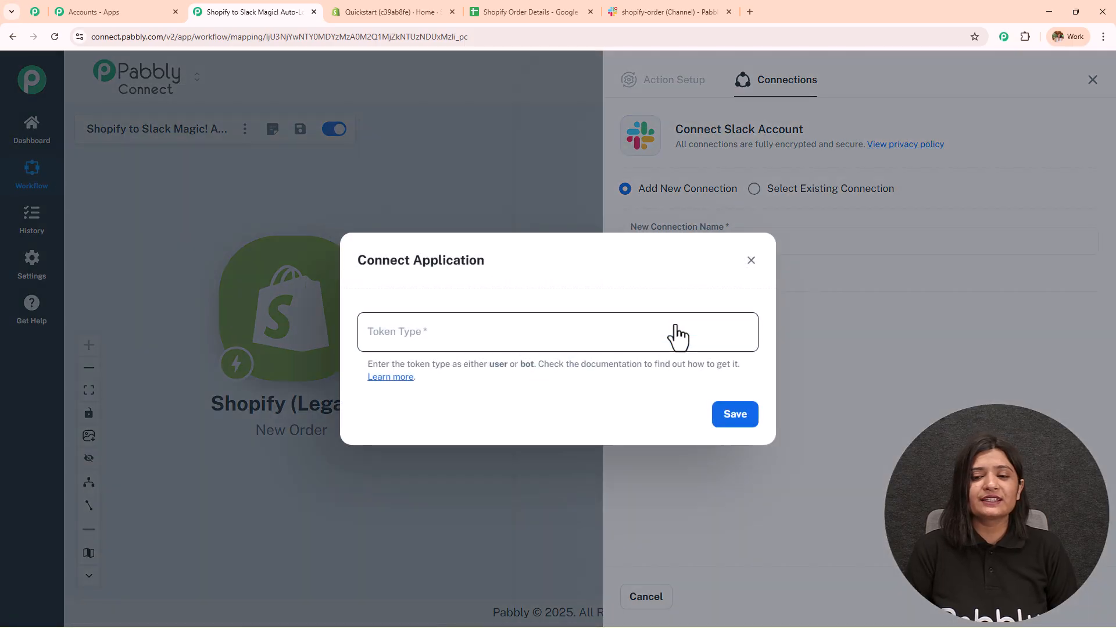
pyautogui.click(517, 333)
pyautogui.write('user')
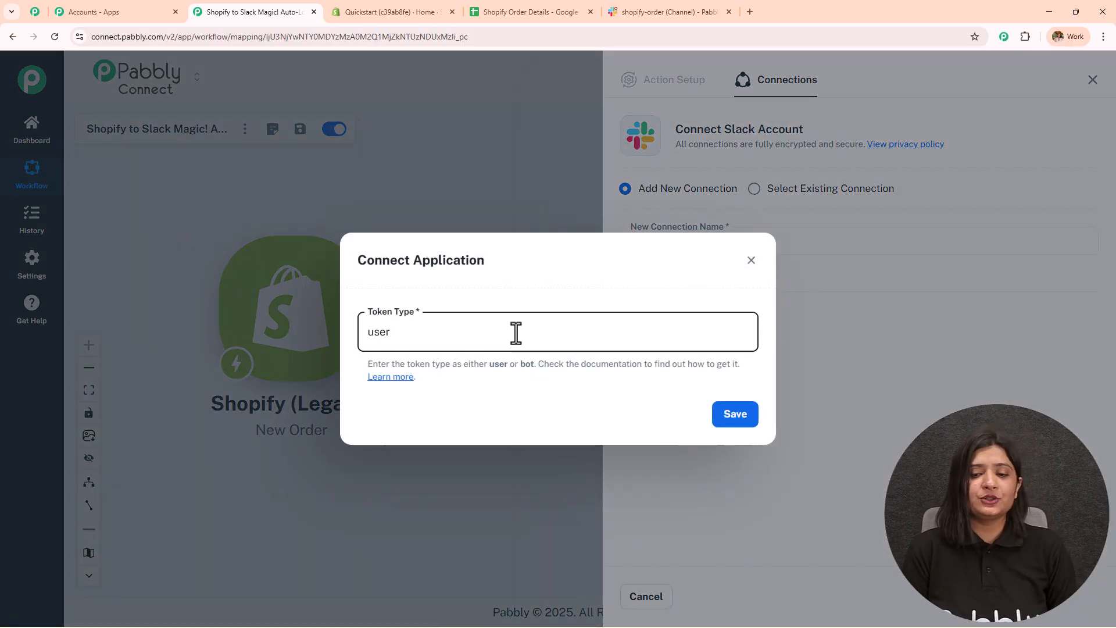
pyautogui.click(730, 423)
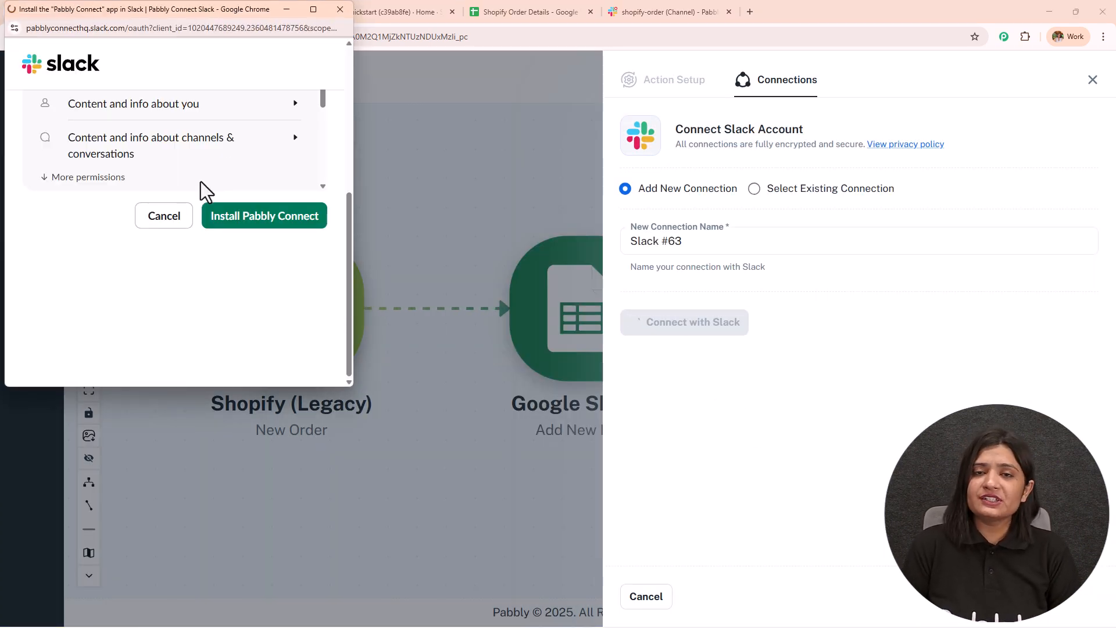
pyautogui.click(256, 220)
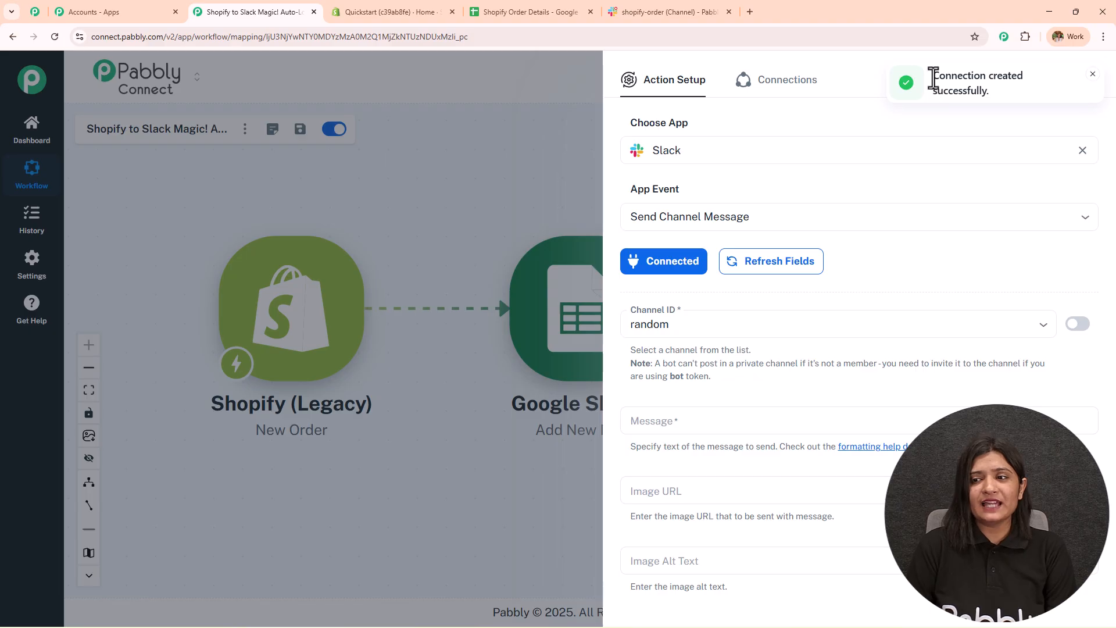
# - Change the Slack step's Channel ID from random to shopify-order
pyautogui.scroll(-10, 814, 245)
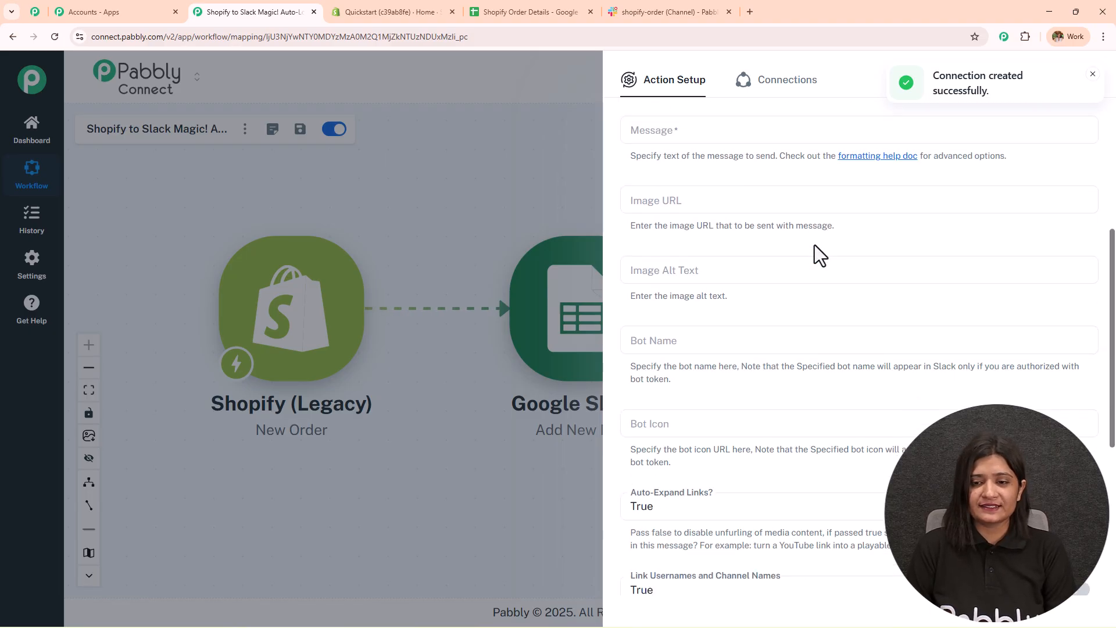
pyautogui.scroll(10, 803, 270)
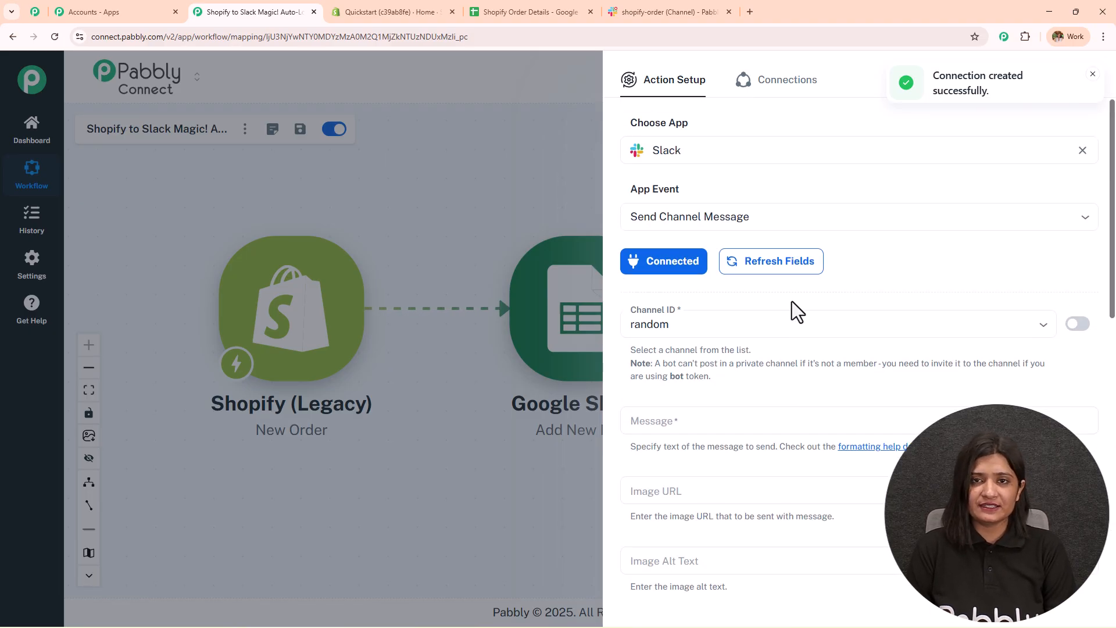
pyautogui.scroll(-2, 792, 309)
pyautogui.click(729, 200)
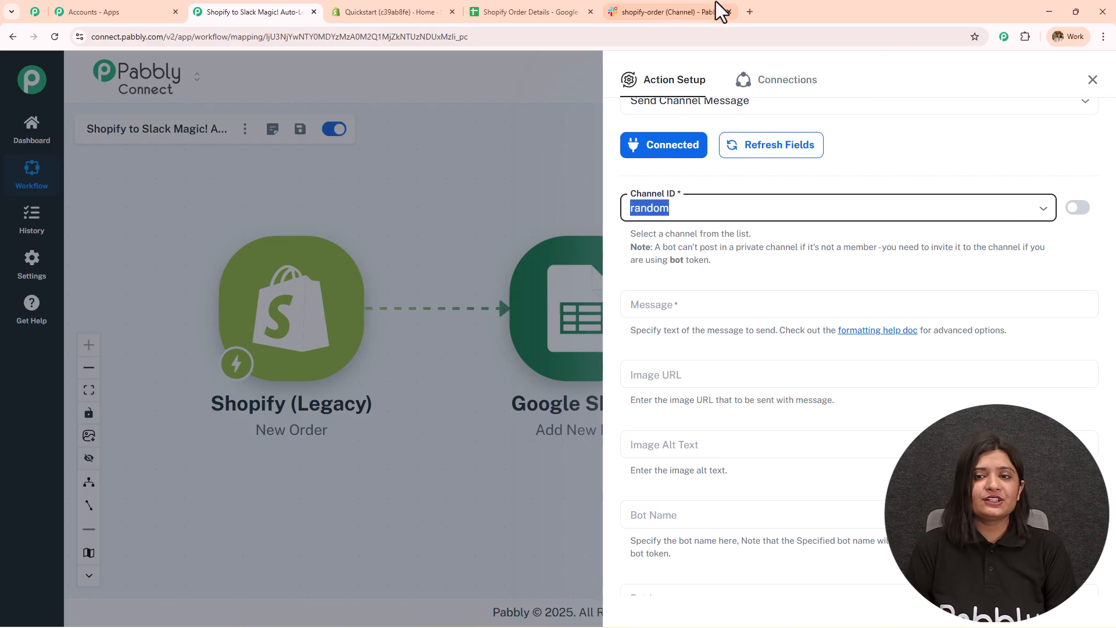
pyautogui.click(719, 10)
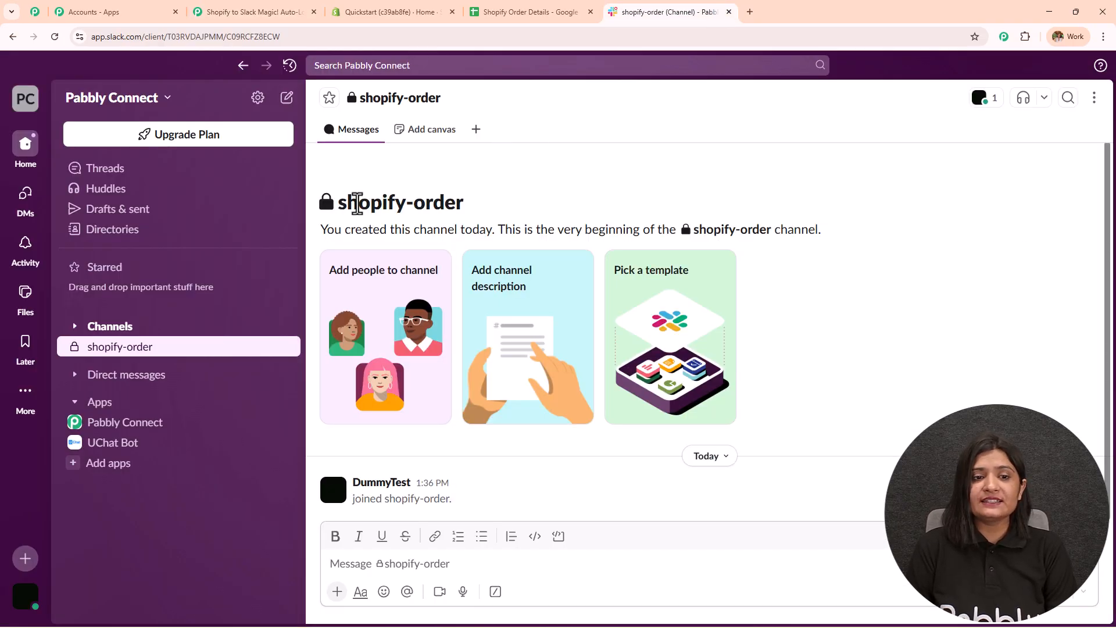
pyautogui.click(287, 11)
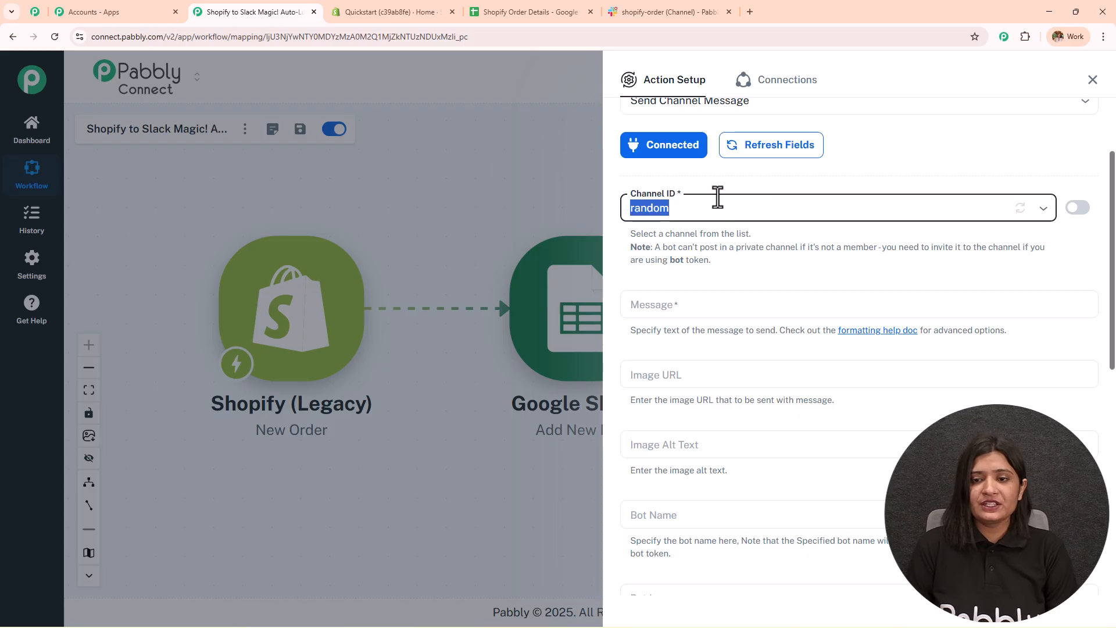
pyautogui.write('shop')
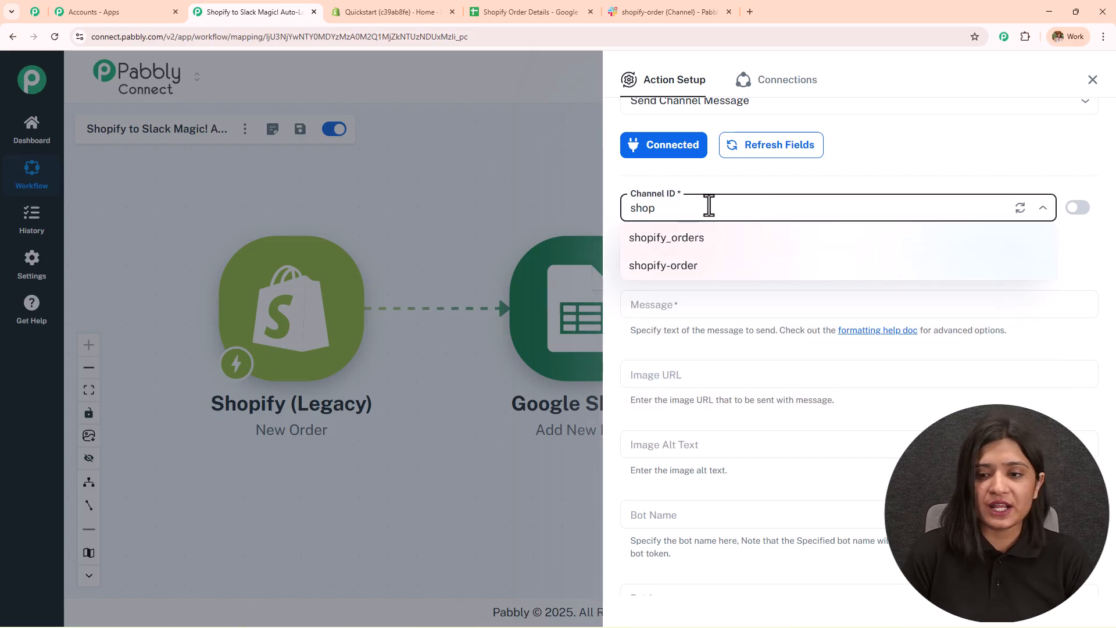
pyautogui.click(698, 266)
pyautogui.click(650, 1)
pyautogui.hotkey('ctrl', '2')
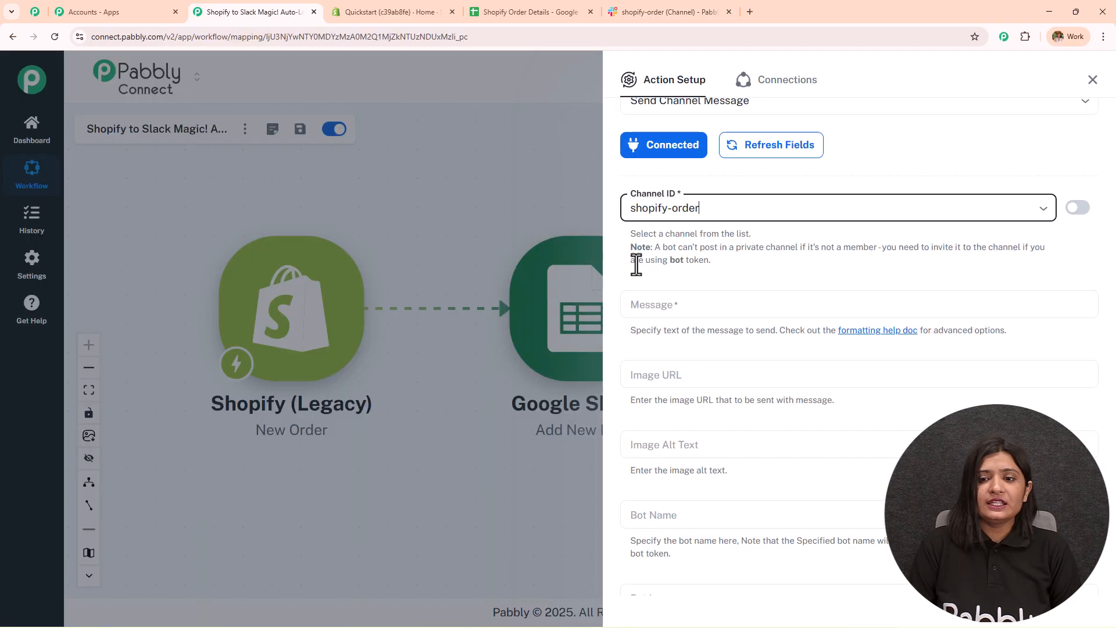
# - Start the Slack message with 'Hello Team', 'We have received a new order.' and 'Here are the details:'
pyautogui.click(639, 304)
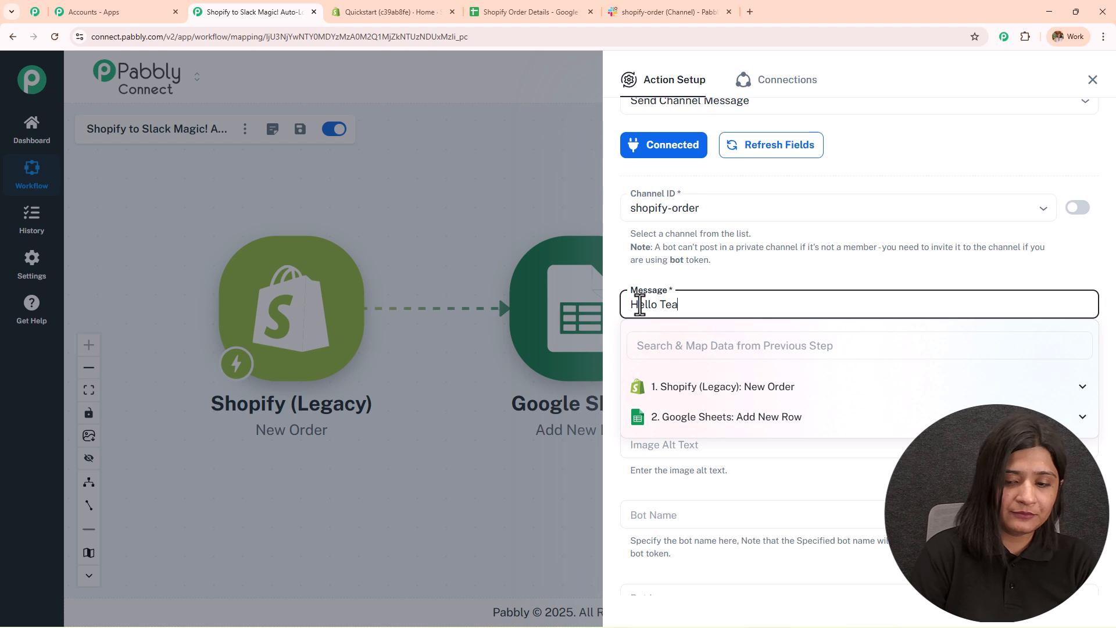
pyautogui.write('Hello Team')
pyautogui.press('Return')
pyautogui.write('We have received a new order.')
pyautogui.press('Return')
pyautogui.press('Return')
pyautogui.write('Here are the details:')
# - Add lines First Name:, Last Name:, Email:, Phone:, Order Item:, Amount:, then 'Thanks'
pyautogui.press('Return')
pyautogui.press('Return')
pyautogui.write('First Name:')
pyautogui.press('Return')
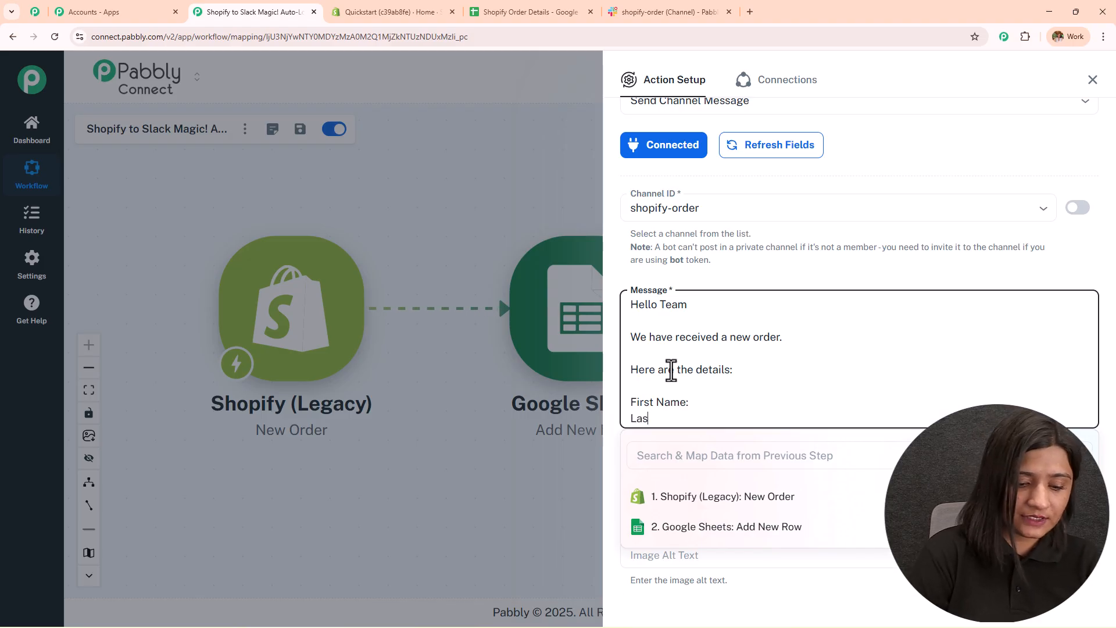
pyautogui.write('Last Nem')
pyautogui.press('BackSpace')
pyautogui.press('BackSpace')
pyautogui.write('ame:')
pyautogui.press('Return')
pyautogui.write('Email:')
pyautogui.press('Return')
pyautogui.write('Phone')
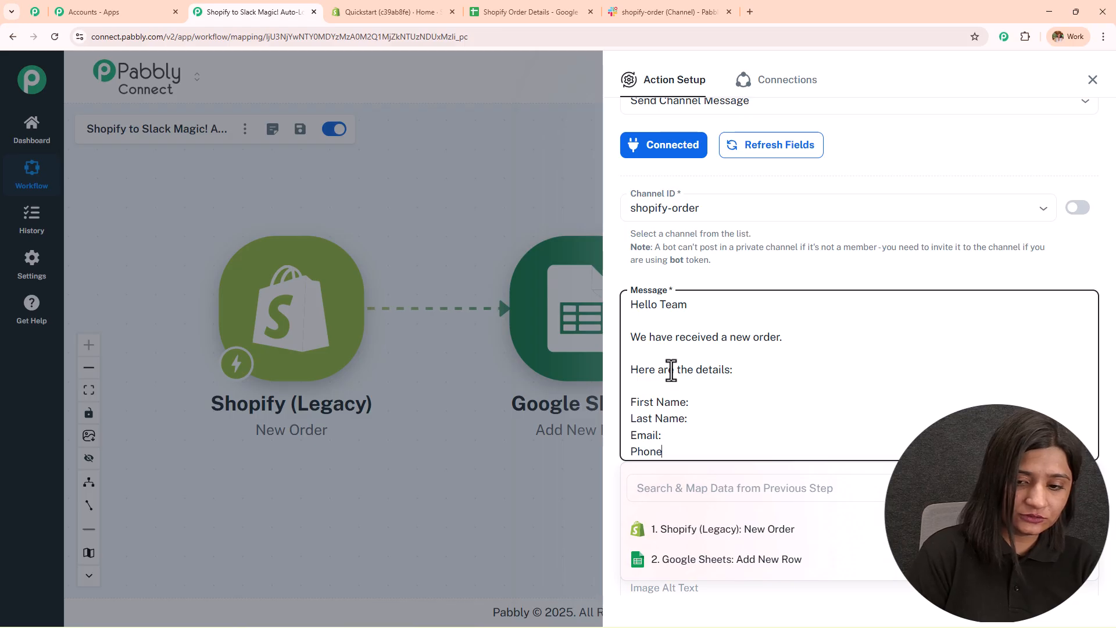
pyautogui.write(':')
pyautogui.press('Return')
pyautogui.write('Order Item:')
pyautogui.press('Return')
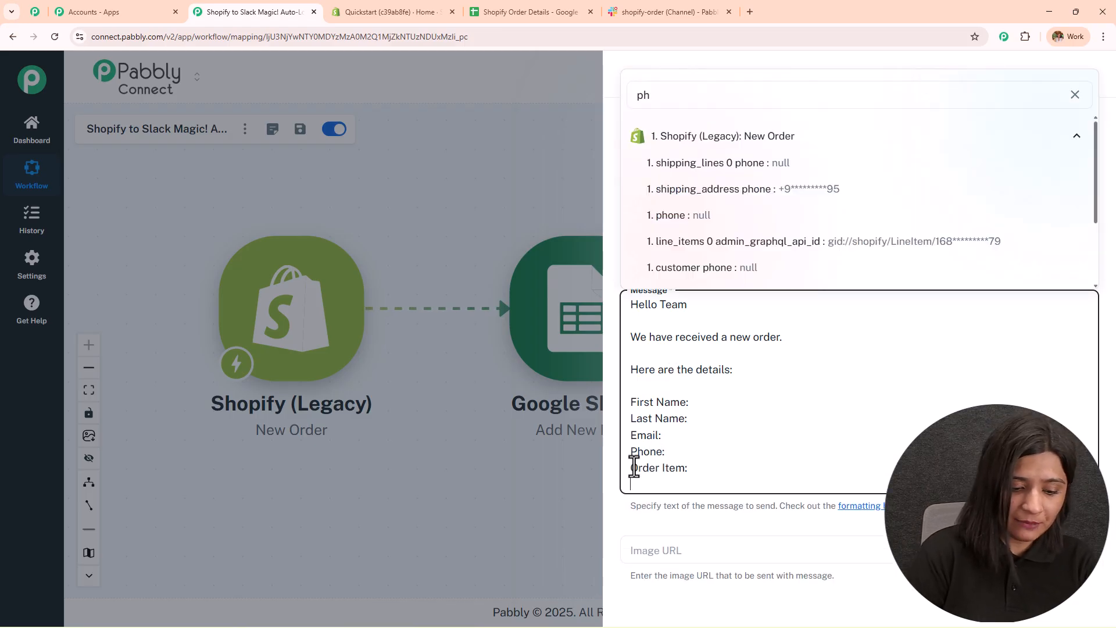
pyautogui.write('Amount:')
pyautogui.press('Return')
pyautogui.press('Return')
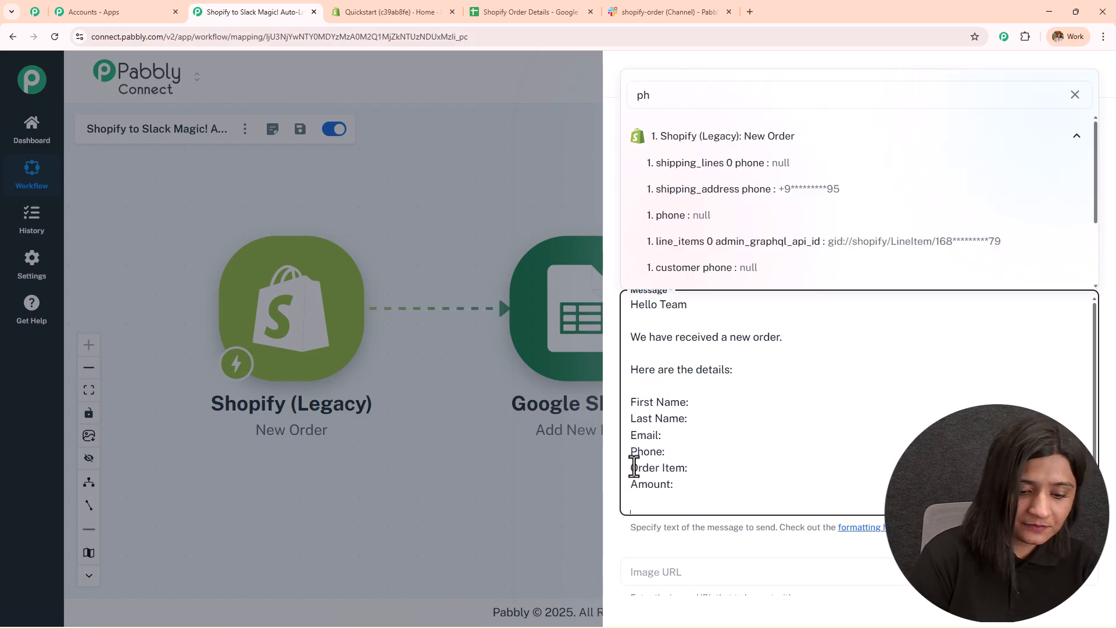
pyautogui.write('Thanks')
pyautogui.press('Return')
# - End the sign-off with 'Regards' and map the shipping first and last names after their labels
pyautogui.write('Regards')
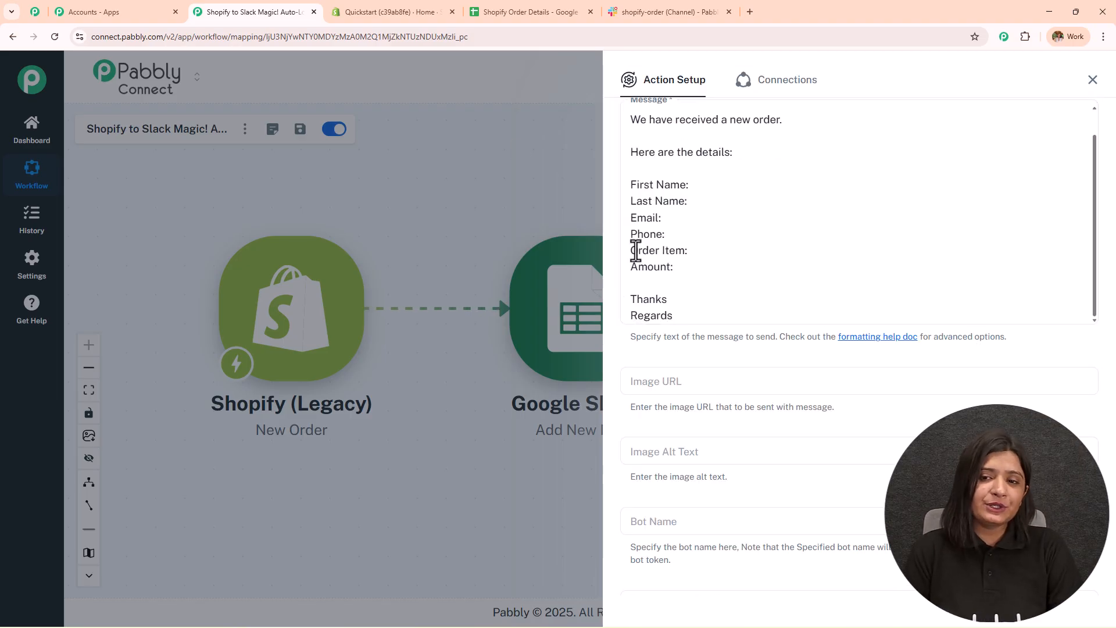
pyautogui.click(706, 185)
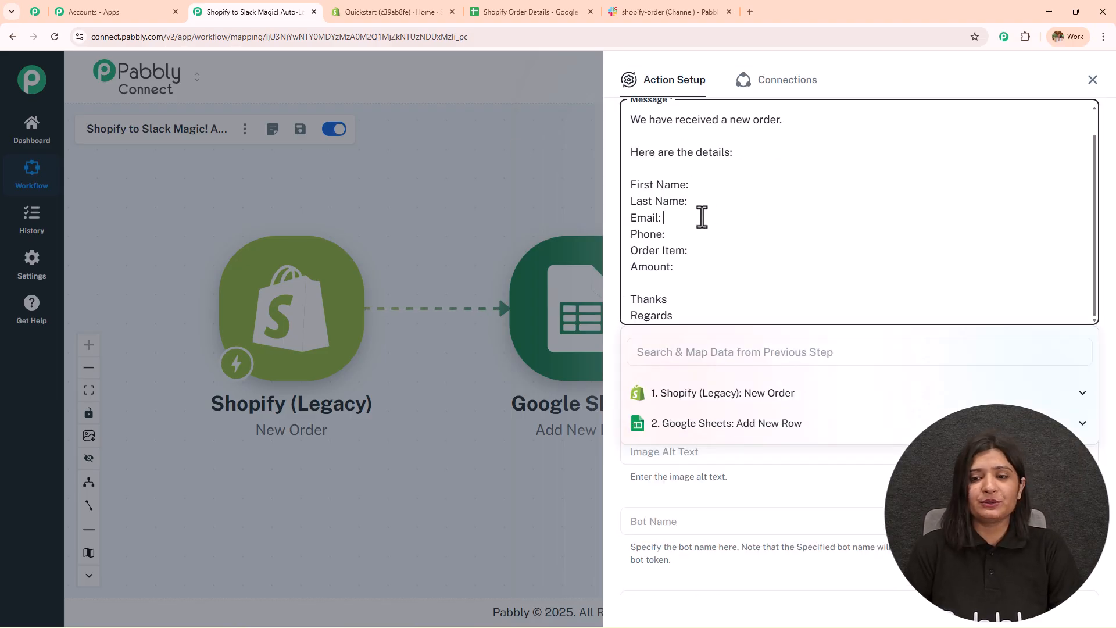
pyautogui.click(783, 500)
pyautogui.click(705, 229)
pyautogui.click(756, 352)
pyautogui.write('admi')
pyautogui.click(818, 445)
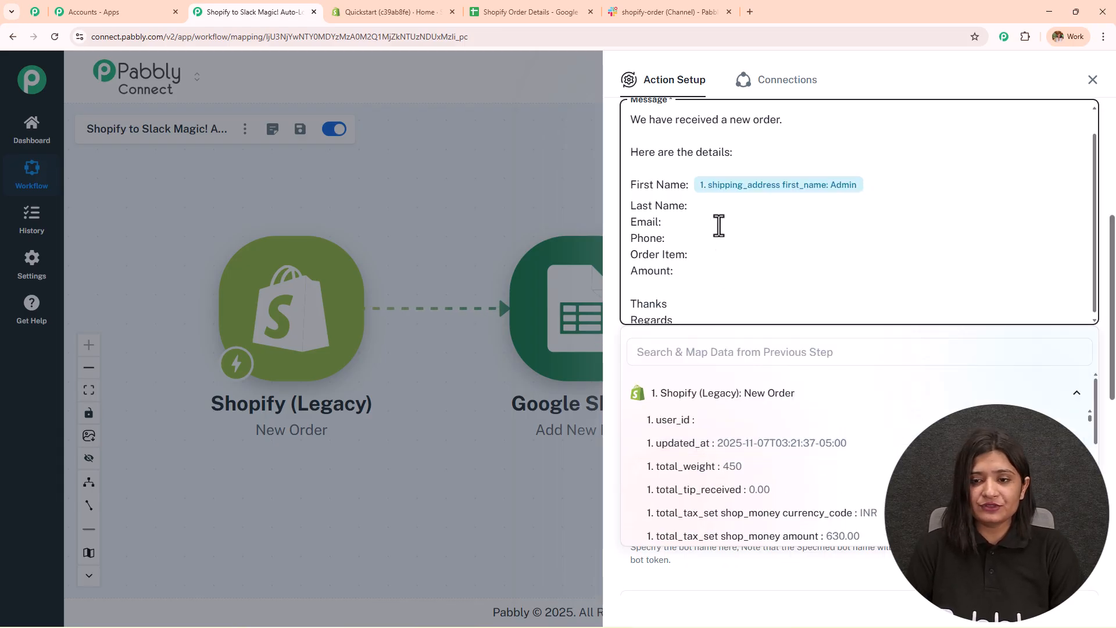
pyautogui.click(710, 205)
pyautogui.click(722, 352)
pyautogui.write('u')
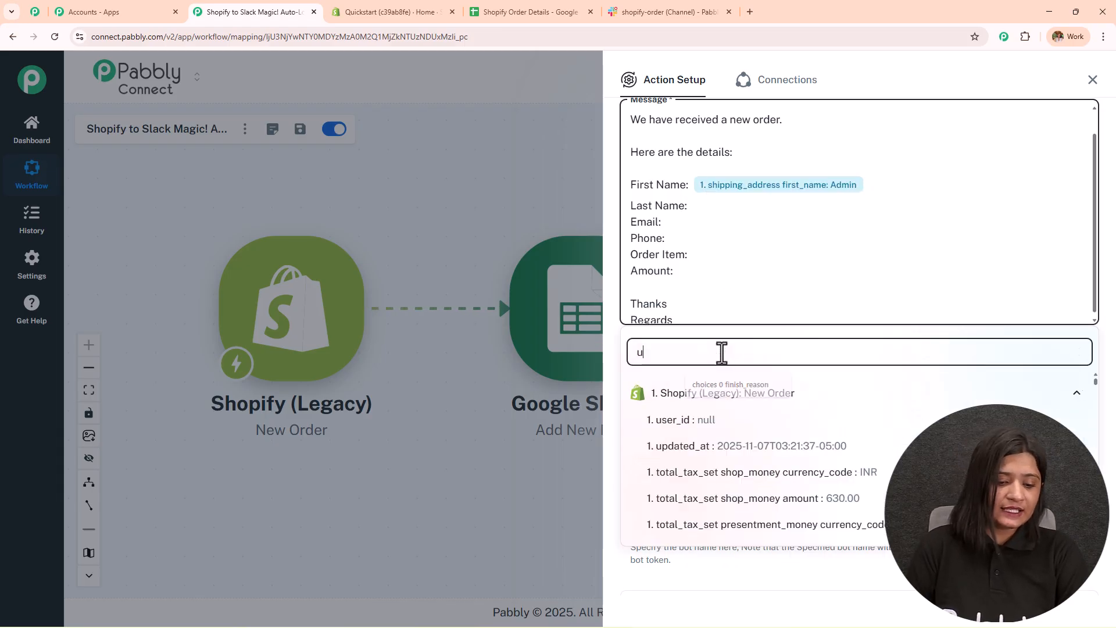
pyautogui.write('ser')
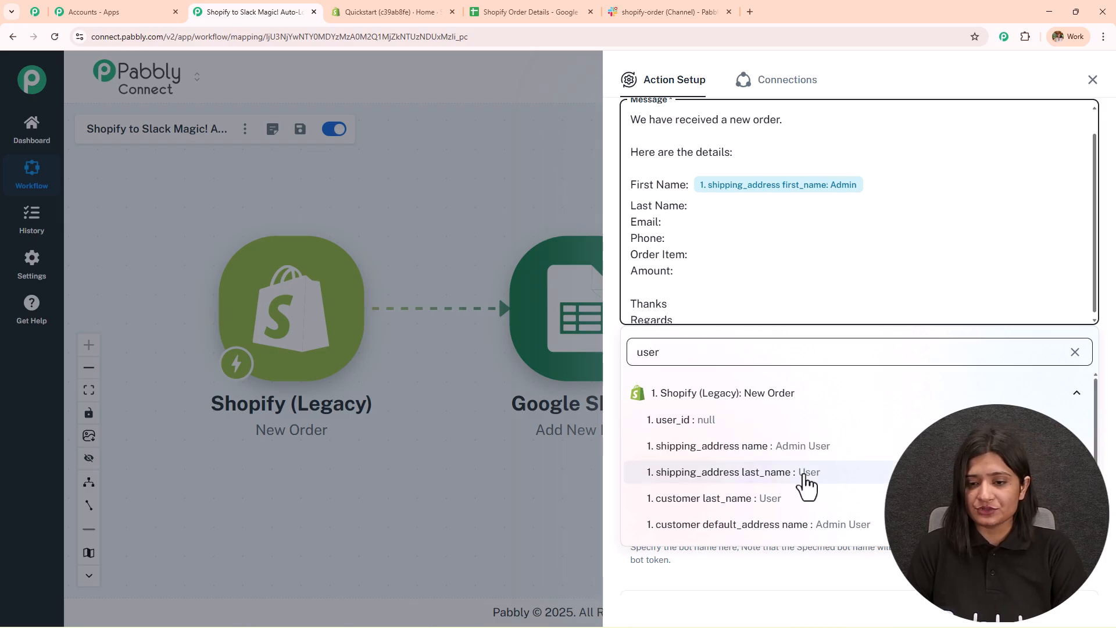
pyautogui.click(805, 472)
# - Map billing phone, line_items 0 title and total_line_items_price after Phone, Order Item and Amount
pyautogui.click(707, 229)
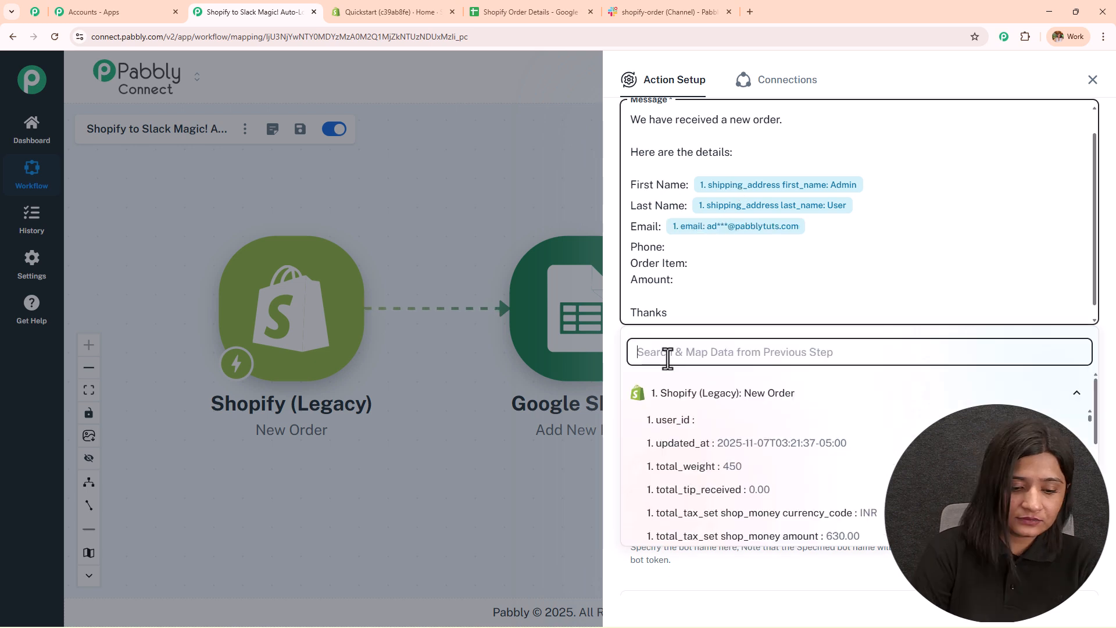
pyautogui.write('95')
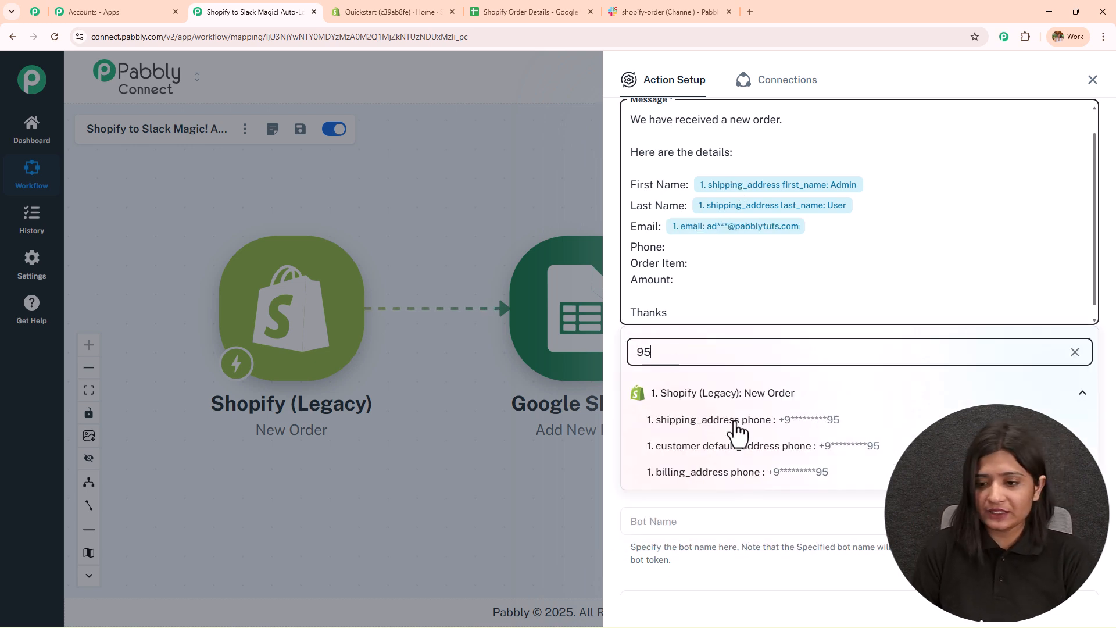
pyautogui.click(756, 469)
pyautogui.click(698, 361)
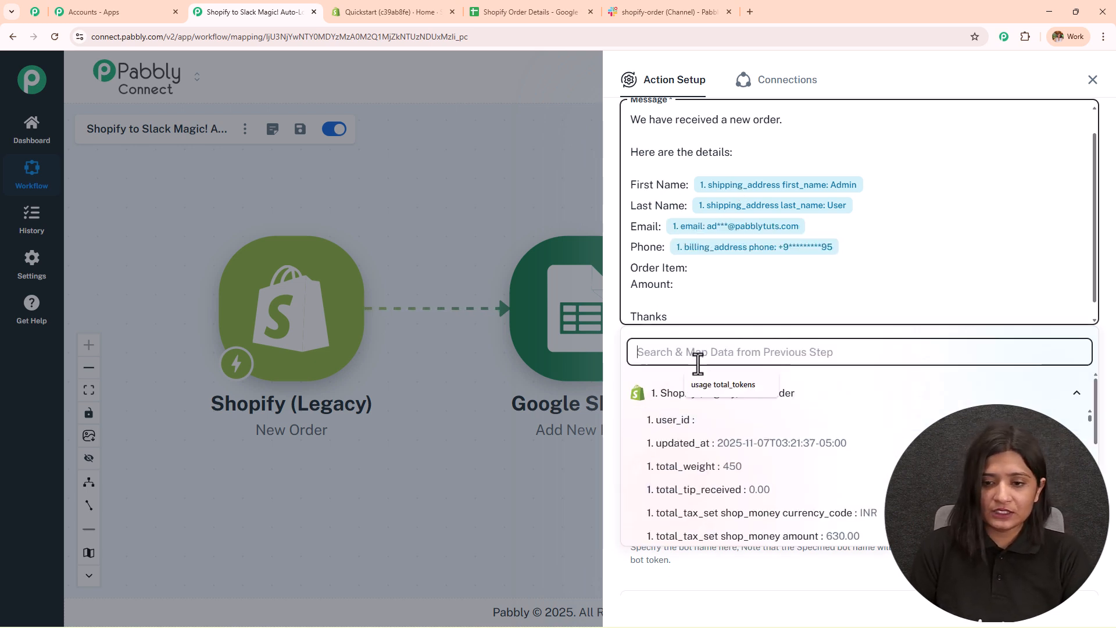
pyautogui.write('blu')
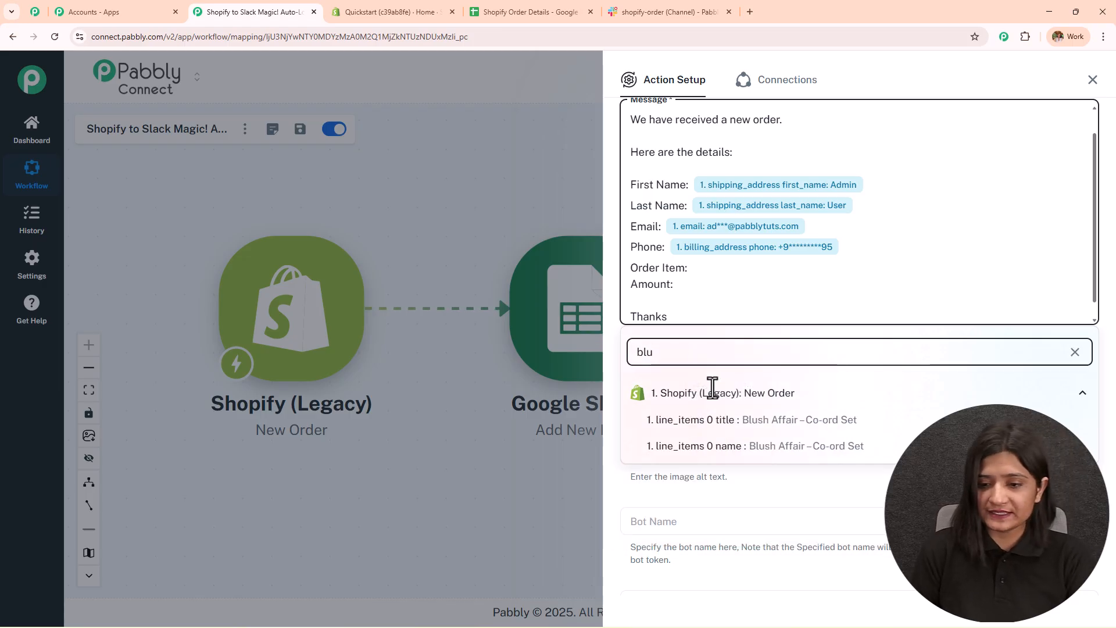
pyautogui.click(730, 419)
pyautogui.click(690, 288)
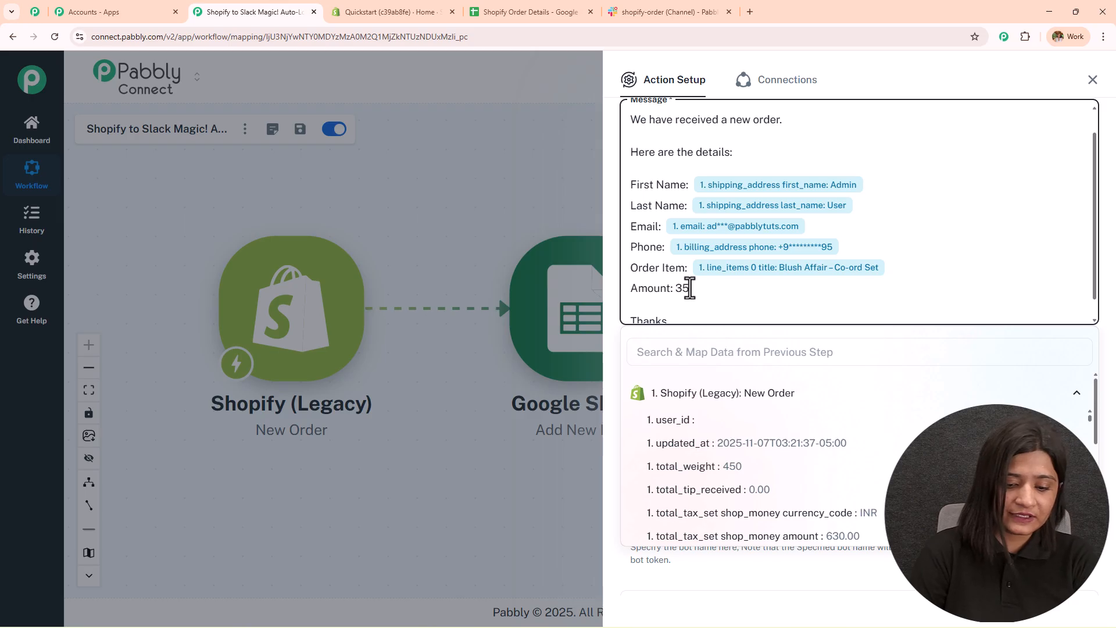
pyautogui.write('1. total_line_items_price: 3500.00')
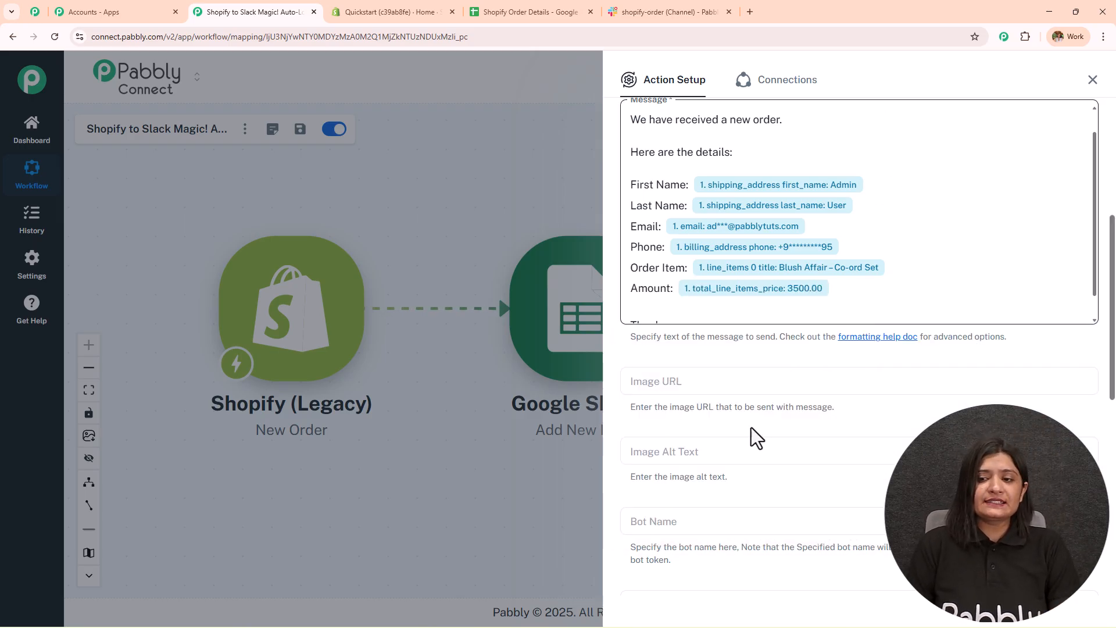
# - Review the optional Slack fields, leaving Image URL, Auto-Expand Links and Reply Broadcast unchanged
pyautogui.scroll(-3, 708, 448)
pyautogui.click(656, 204)
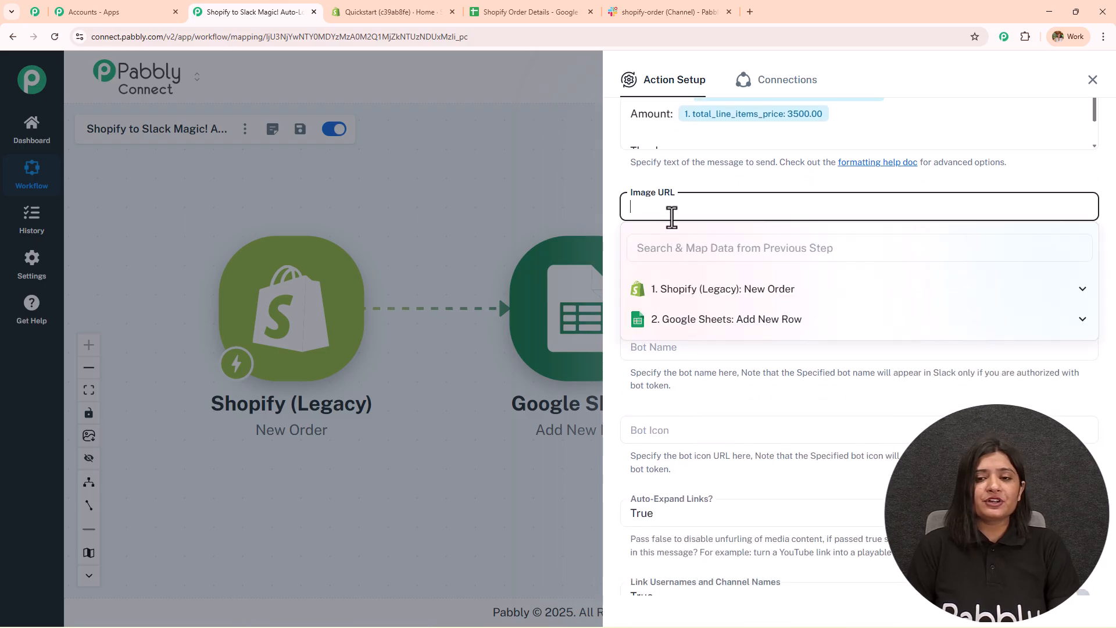
pyautogui.click(703, 175)
pyautogui.scroll(-2, 878, 278)
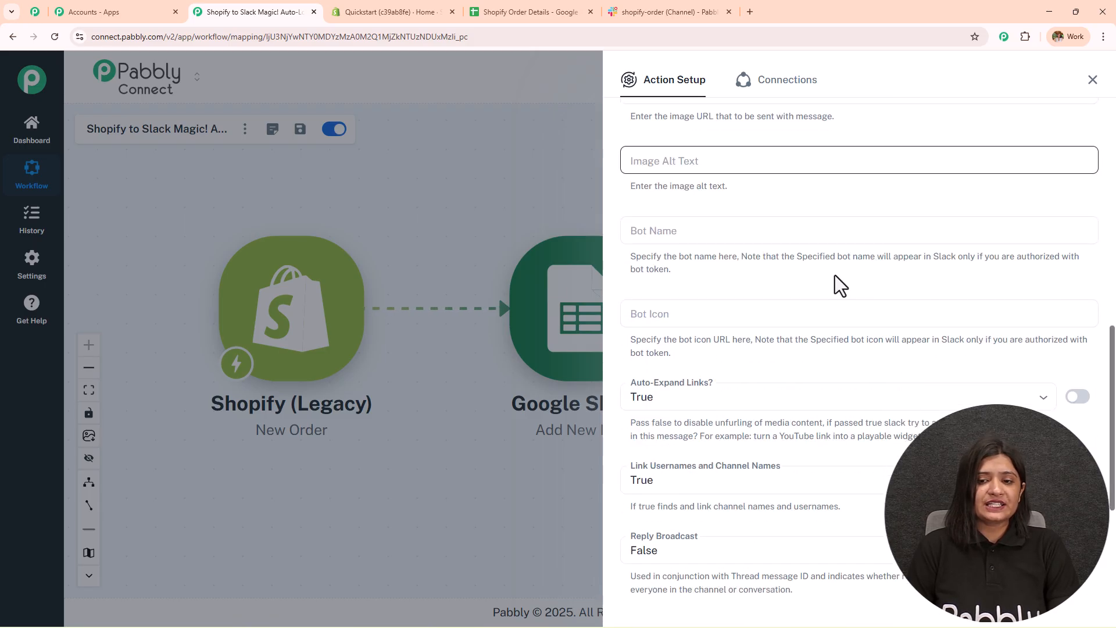
pyautogui.scroll(-3, 833, 332)
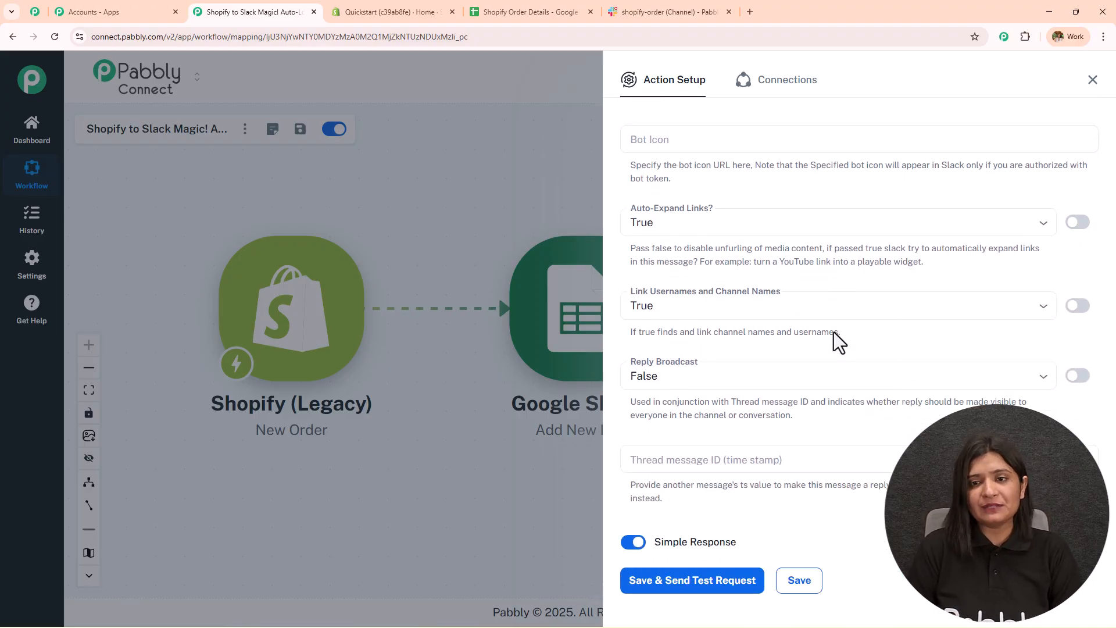
pyautogui.scroll(7, 834, 333)
pyautogui.scroll(-8, 765, 407)
pyautogui.click(671, 182)
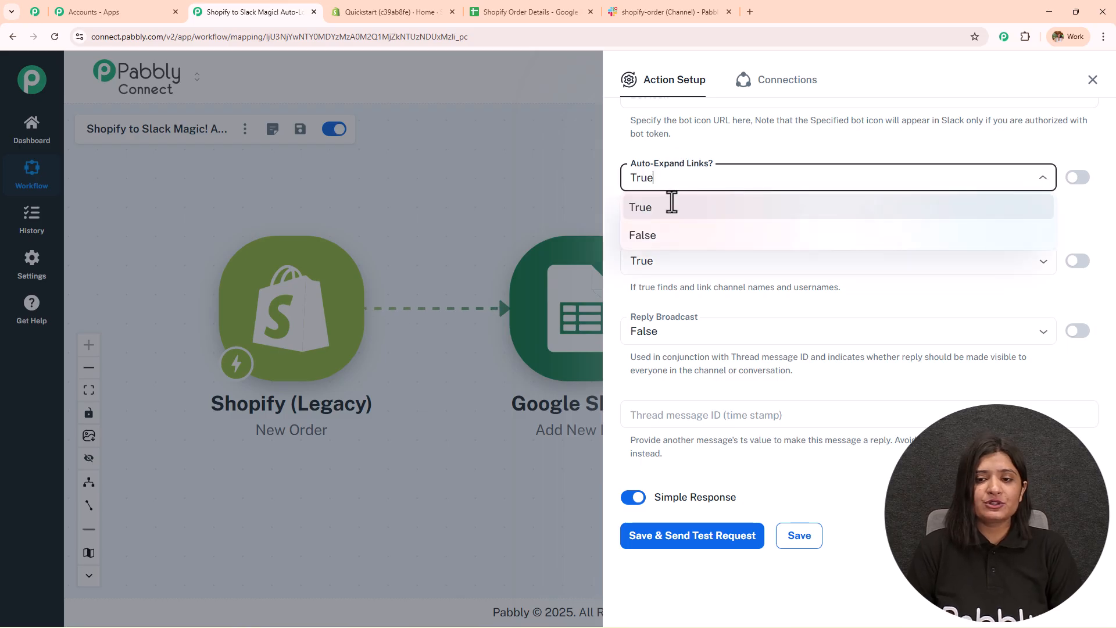
pyautogui.click(716, 337)
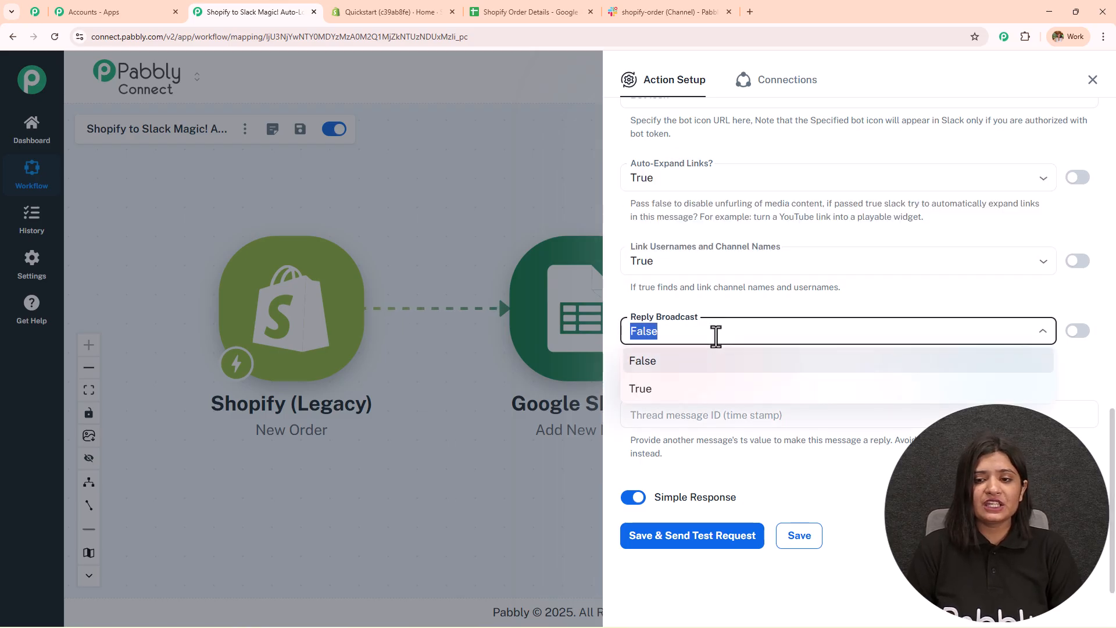
pyautogui.click(721, 224)
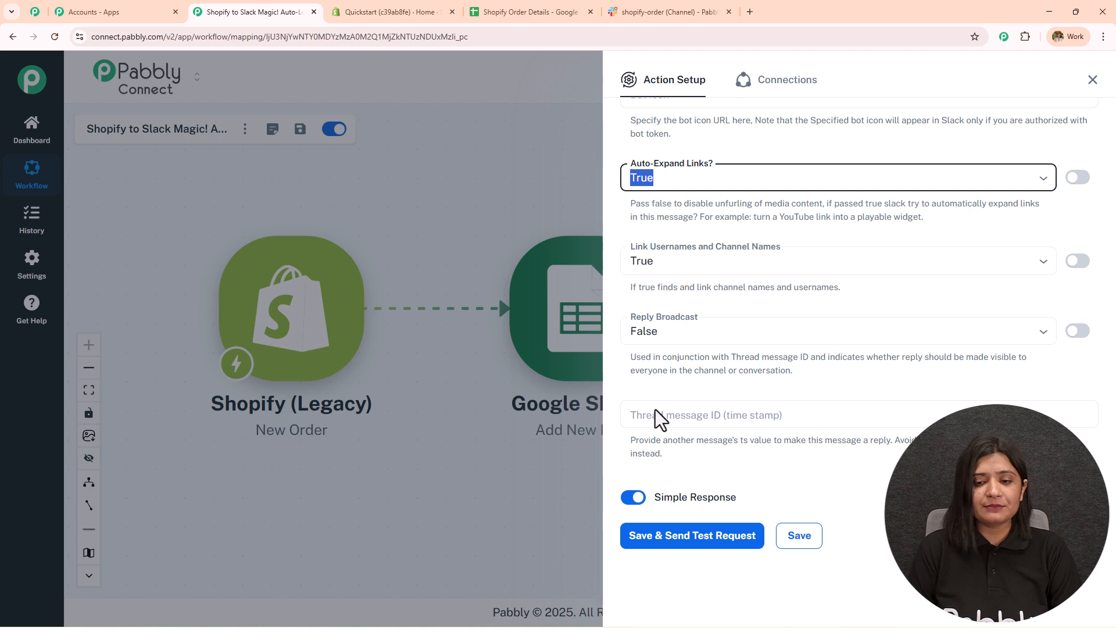
# - Save the Slack step and send a test message, confirming the response shows ok true
pyautogui.click(686, 534)
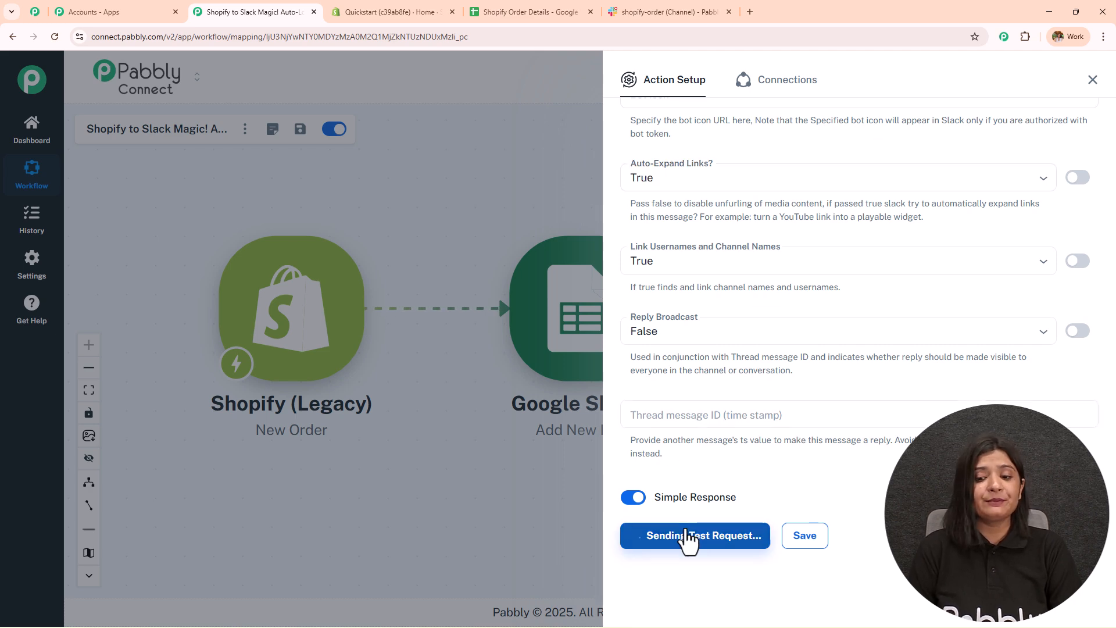
pyautogui.scroll(-6, 907, 354)
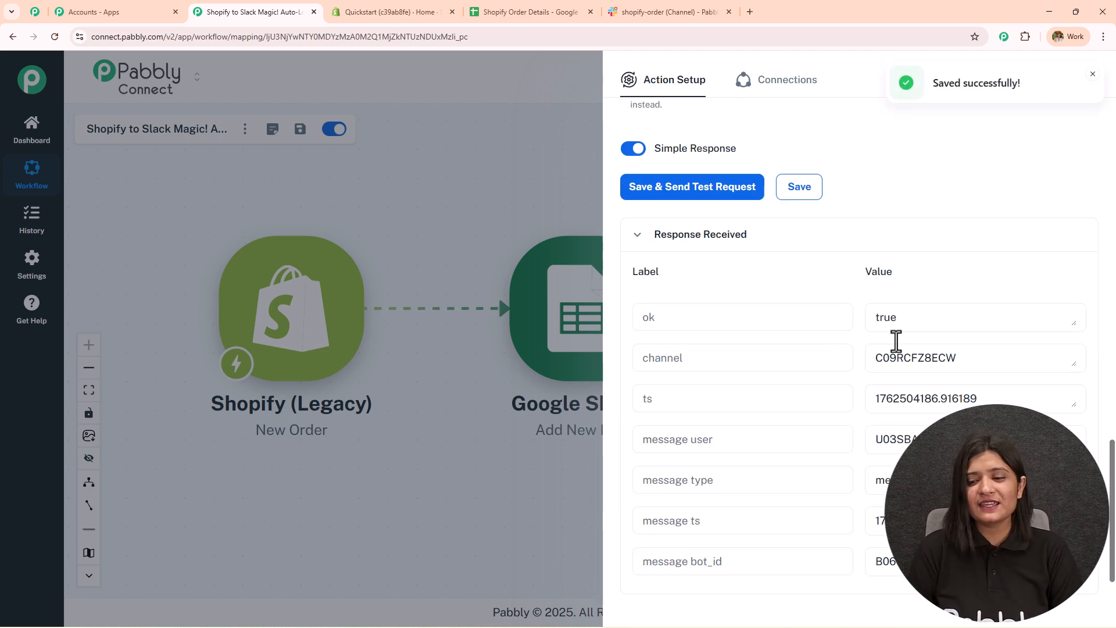
pyautogui.doubleClick(887, 278)
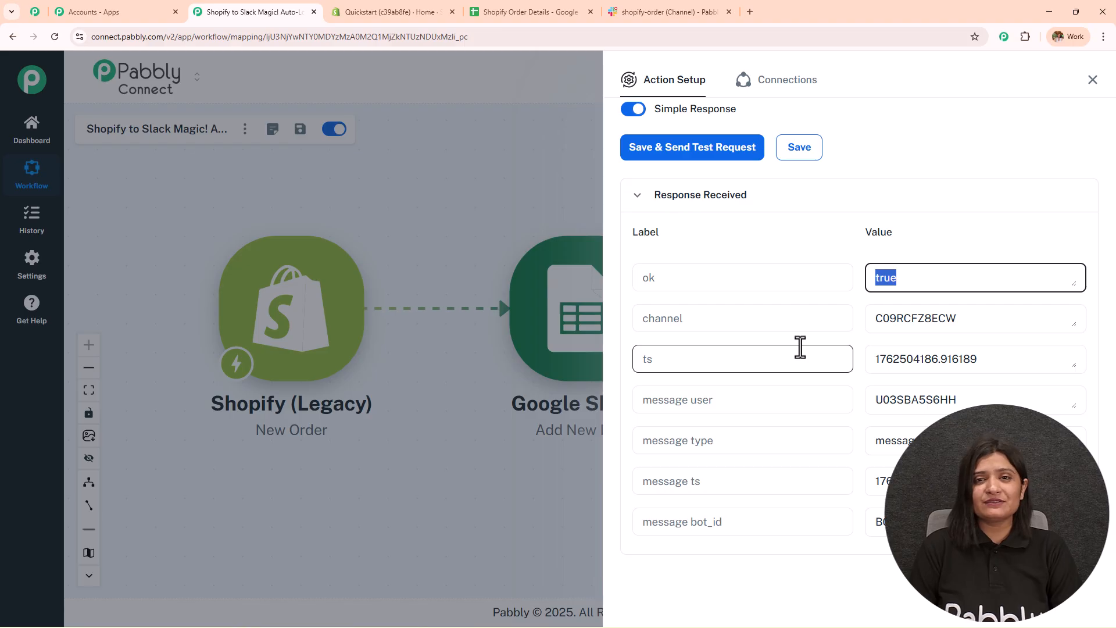
# - Check the posted message in shopify-order: names, email, Blush Affair – Co-ord Set and Amount 3500.00
pyautogui.click(669, 12)
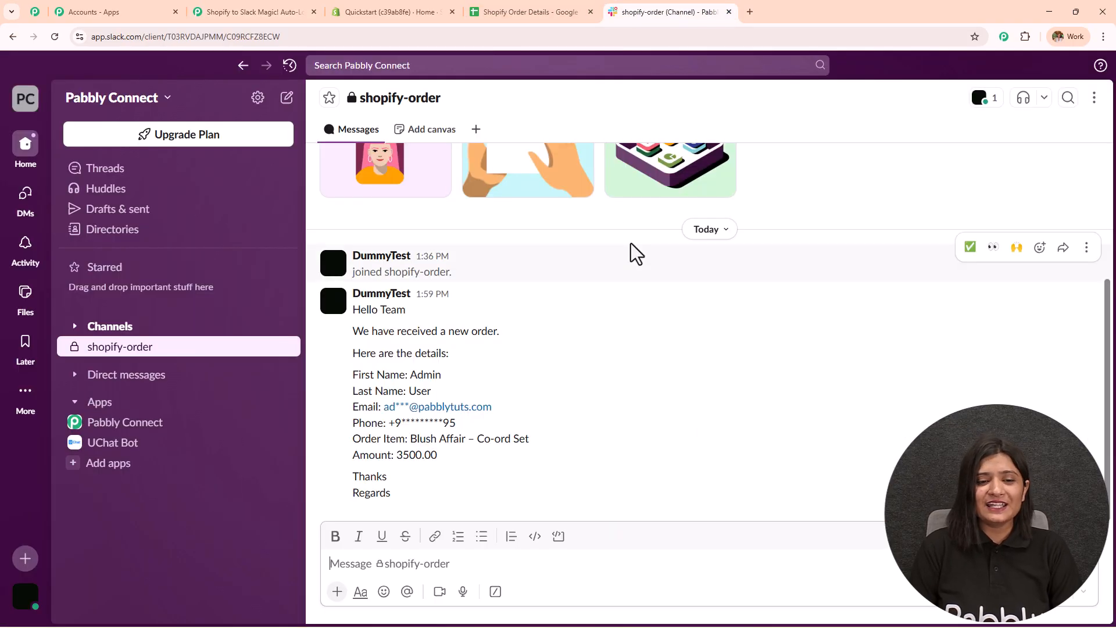
pyautogui.moveTo(414, 508); pyautogui.dragTo(321, 333)
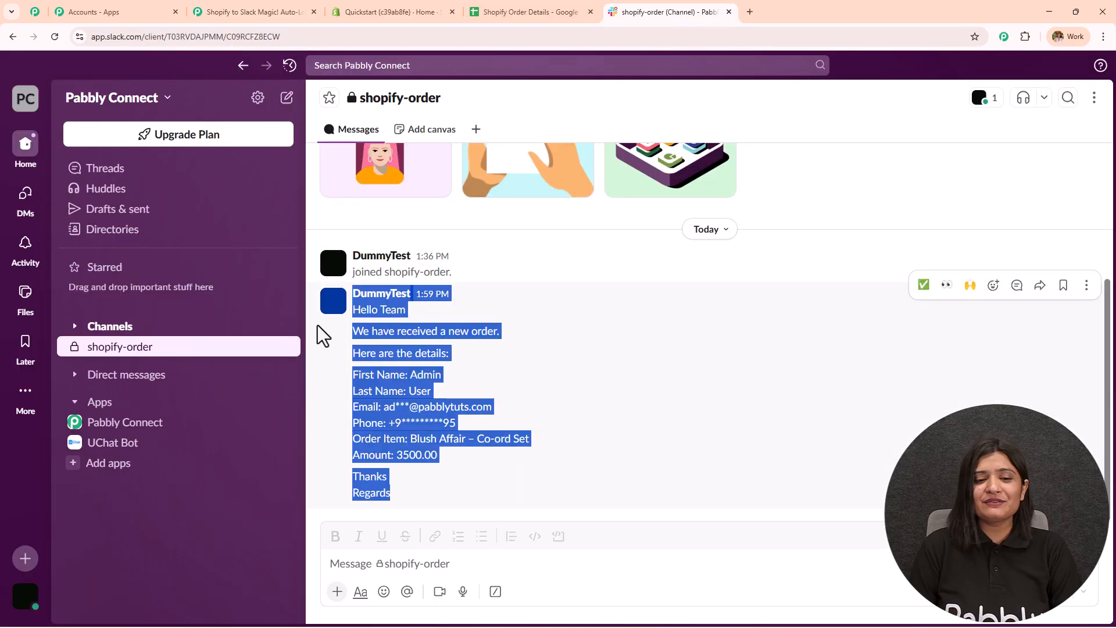
pyautogui.click(701, 389)
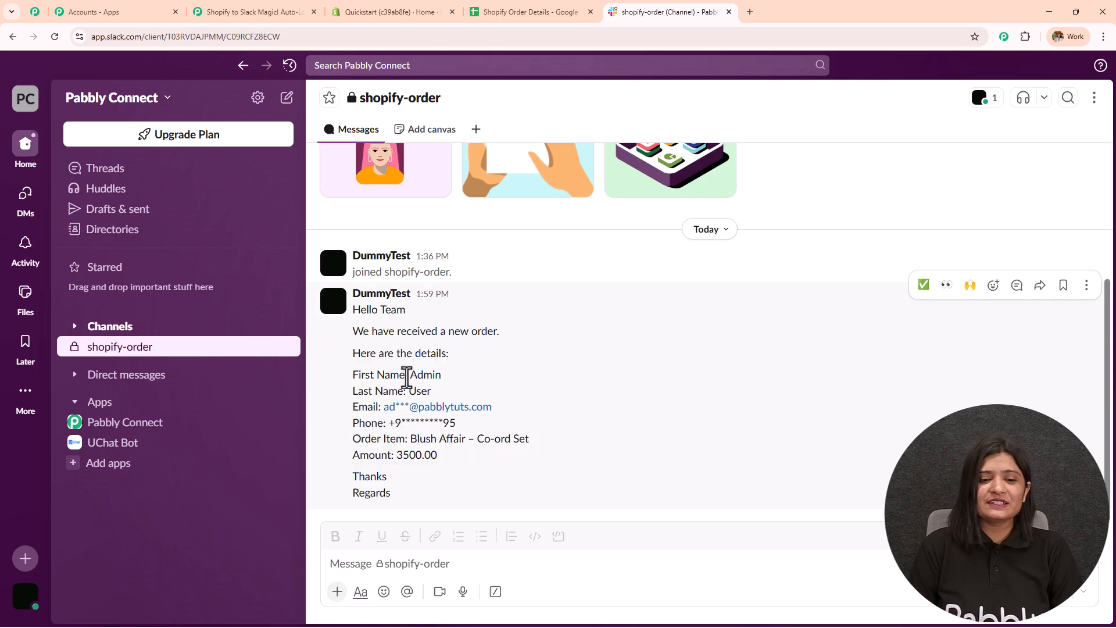
pyautogui.moveTo(406, 375); pyautogui.dragTo(453, 389)
pyautogui.moveTo(386, 407)
pyautogui.mouseDown()
pyautogui.moveTo(509, 419)
pyautogui.moveTo(372, 423)
pyautogui.mouseUp()
pyautogui.moveTo(622, 448); pyautogui.dragTo(351, 448)
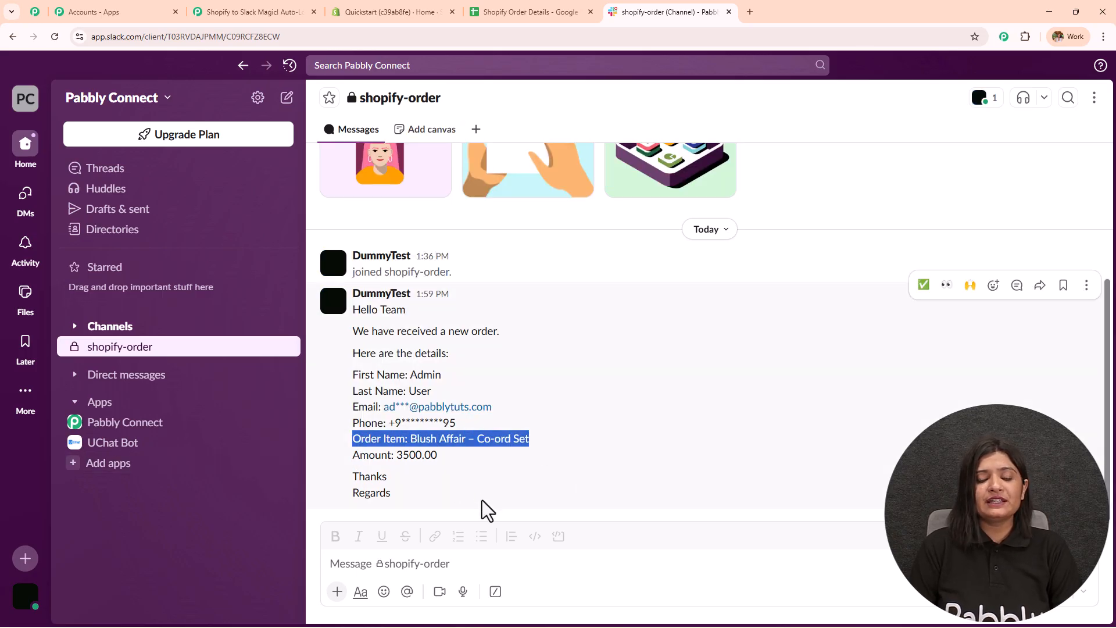
pyautogui.moveTo(478, 488); pyautogui.dragTo(430, 465)
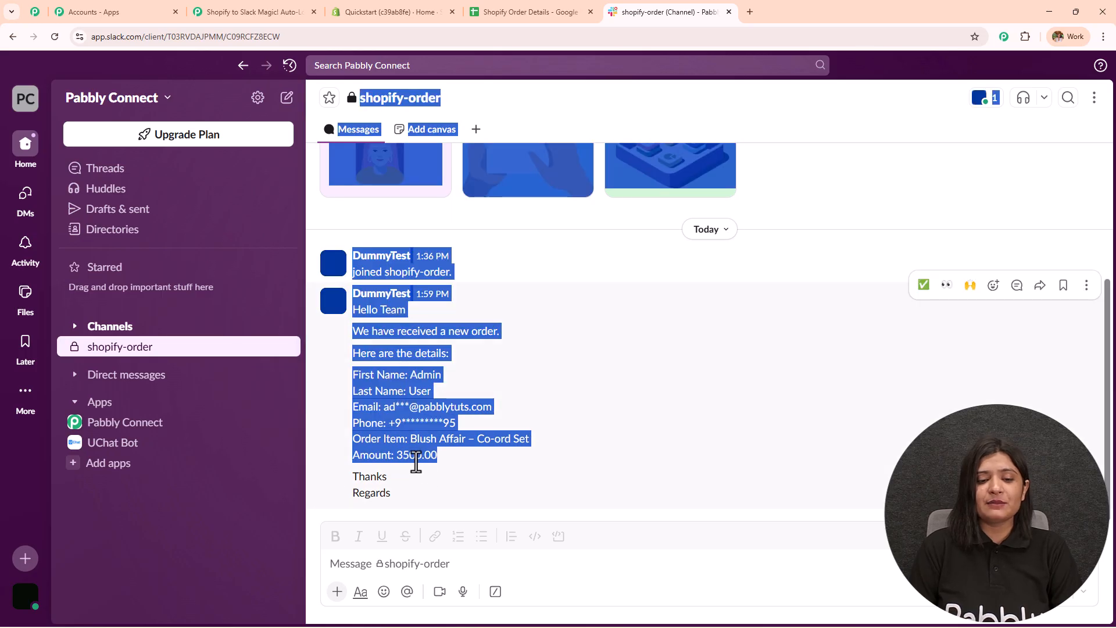
pyautogui.click(514, 475)
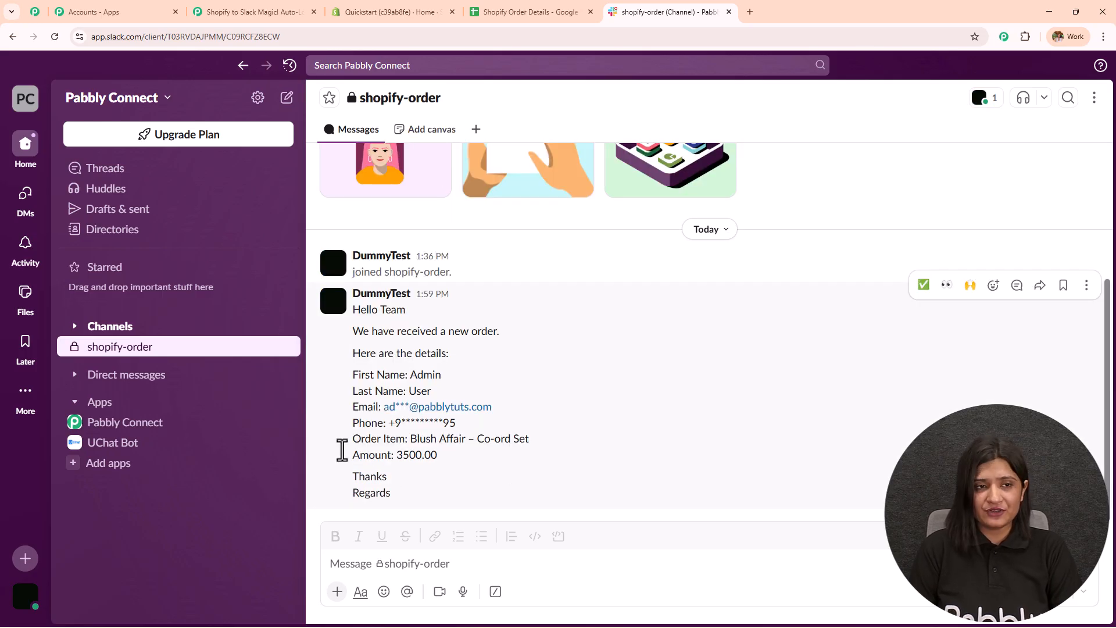
pyautogui.click(298, 12)
# - Close the Slack step setup, then check the Shopify Order Details sheet and shopify-order channel results
pyautogui.click(588, 155)
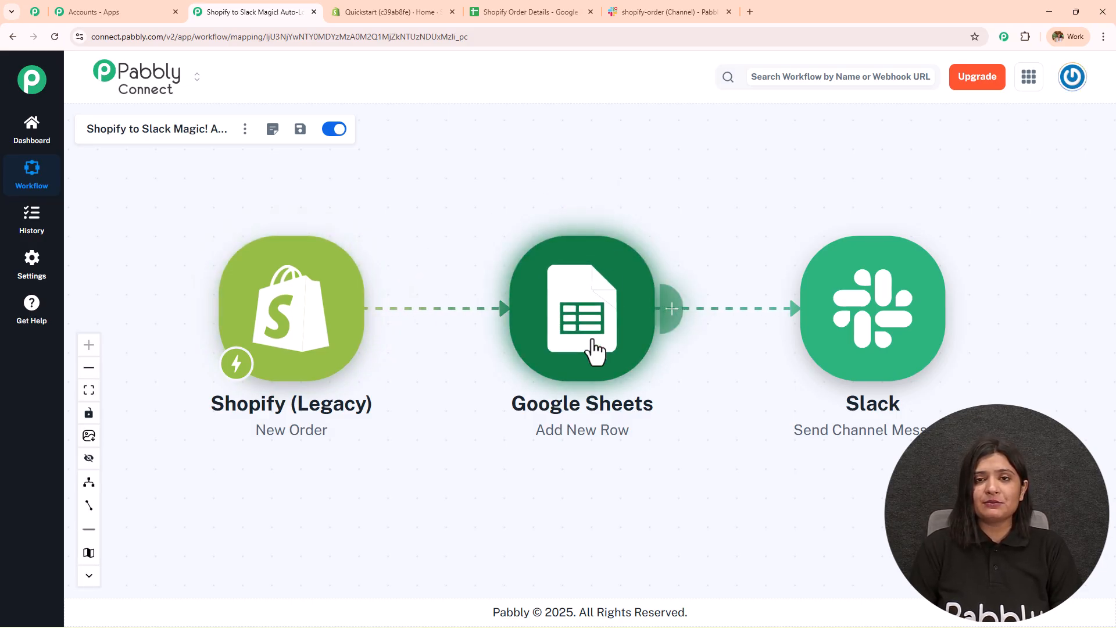
pyautogui.click(493, 10)
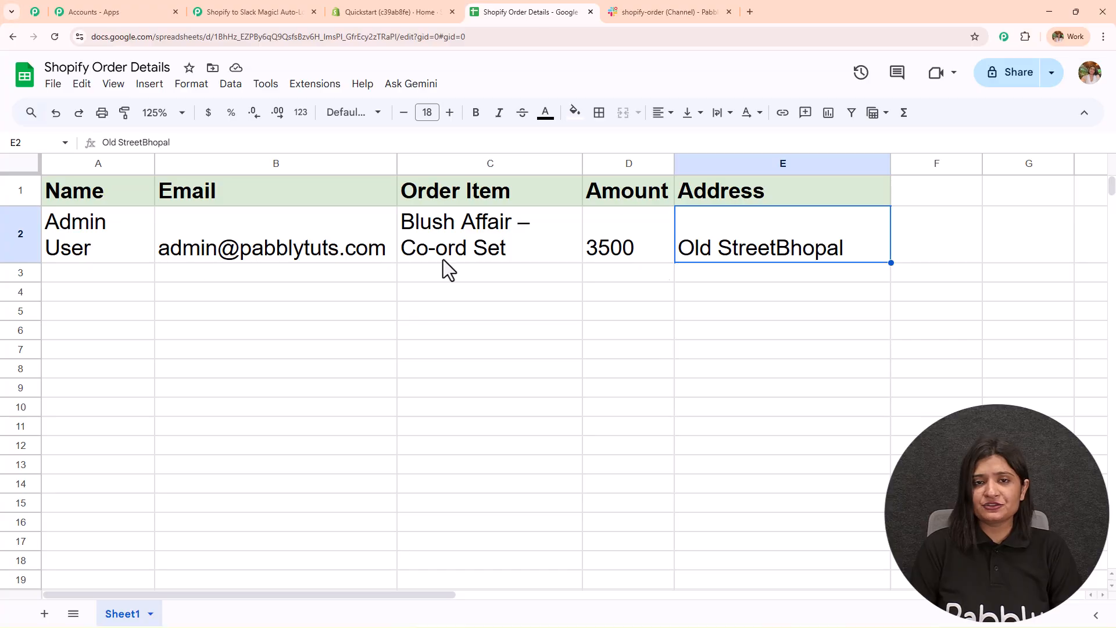
pyautogui.click(685, 6)
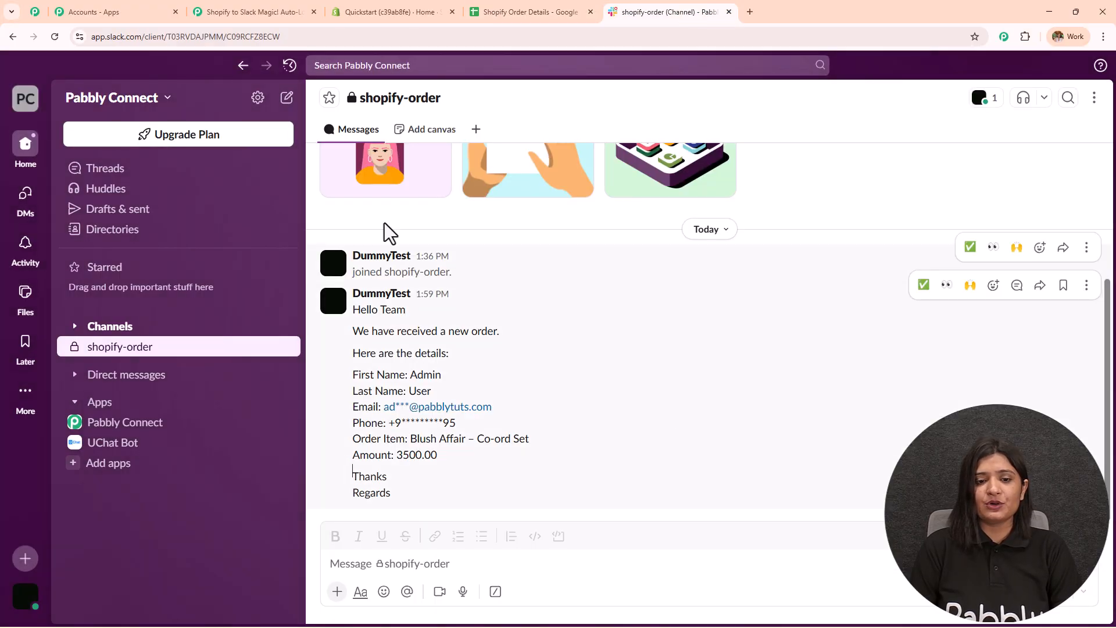
pyautogui.click(269, 10)
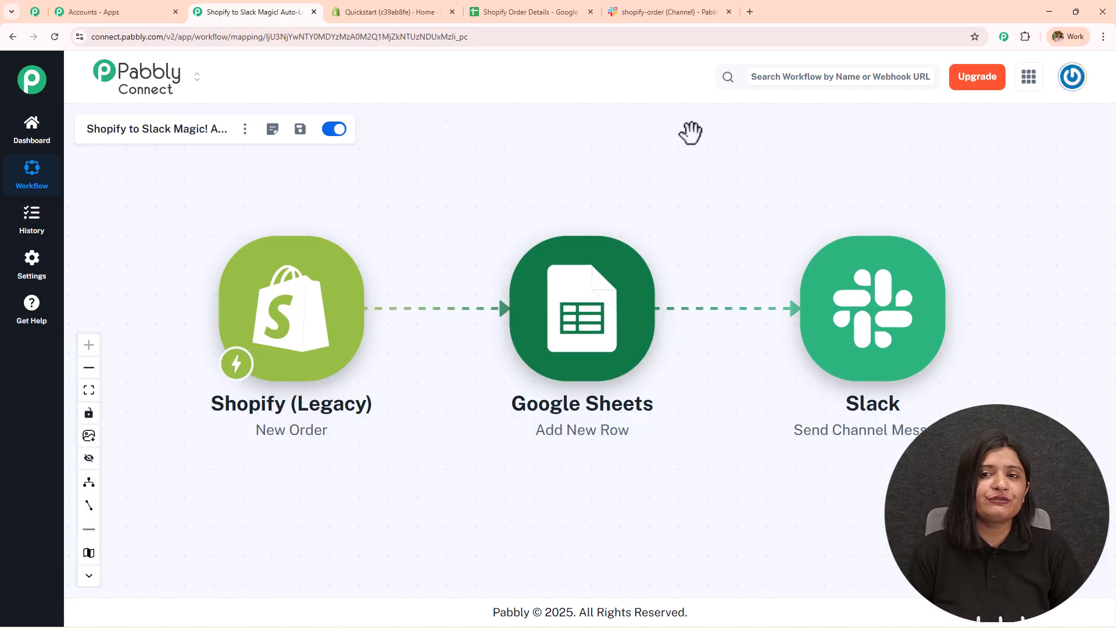
pyautogui.click(664, 10)
pyautogui.click(213, 9)
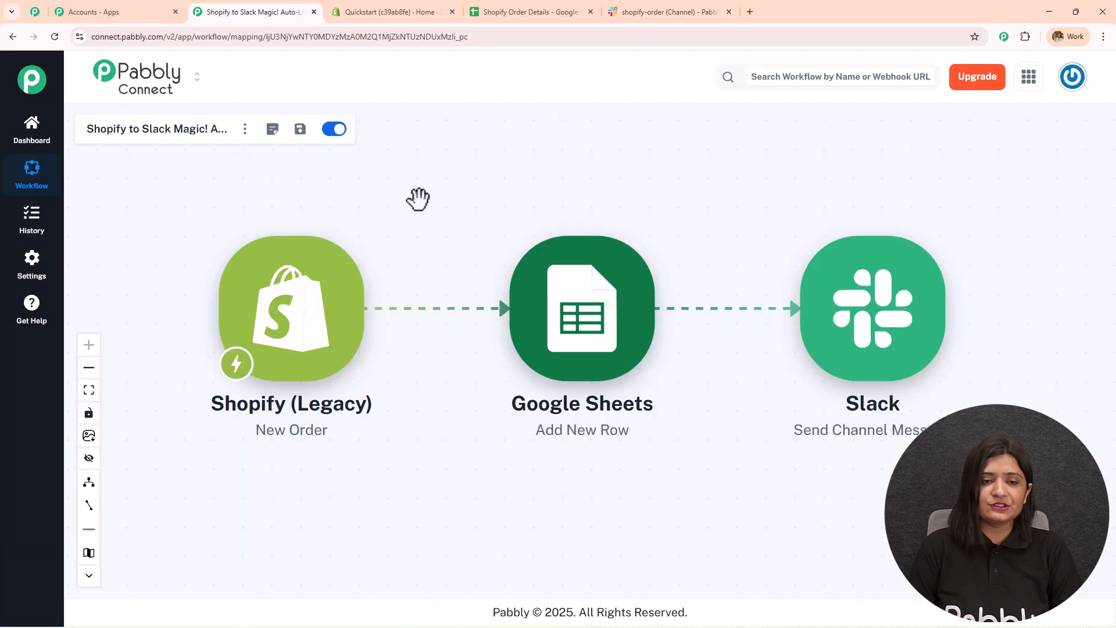